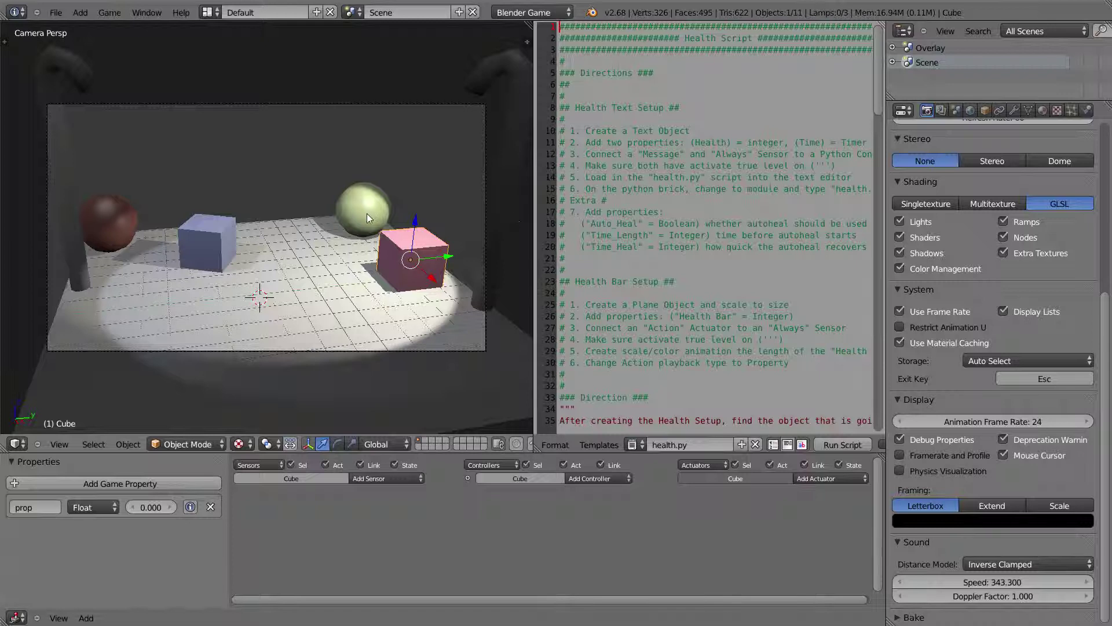
Step: Run the game in the viewport to preview the health counter and bar, and end the run
{"action": "key", "text": "p"}
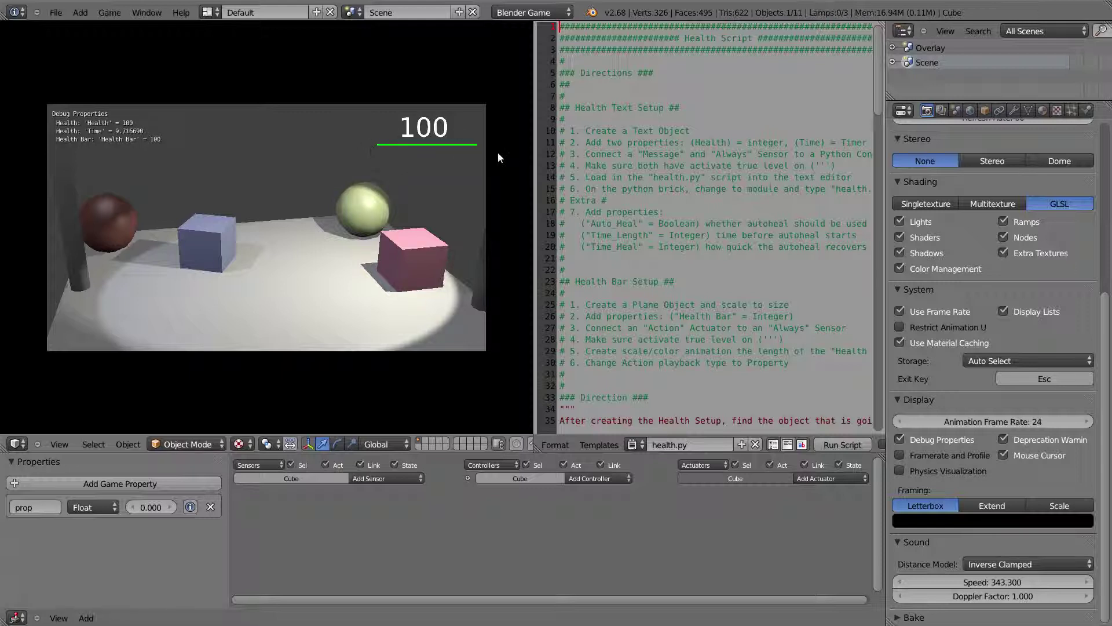
{"action": "key", "text": "Escape"}
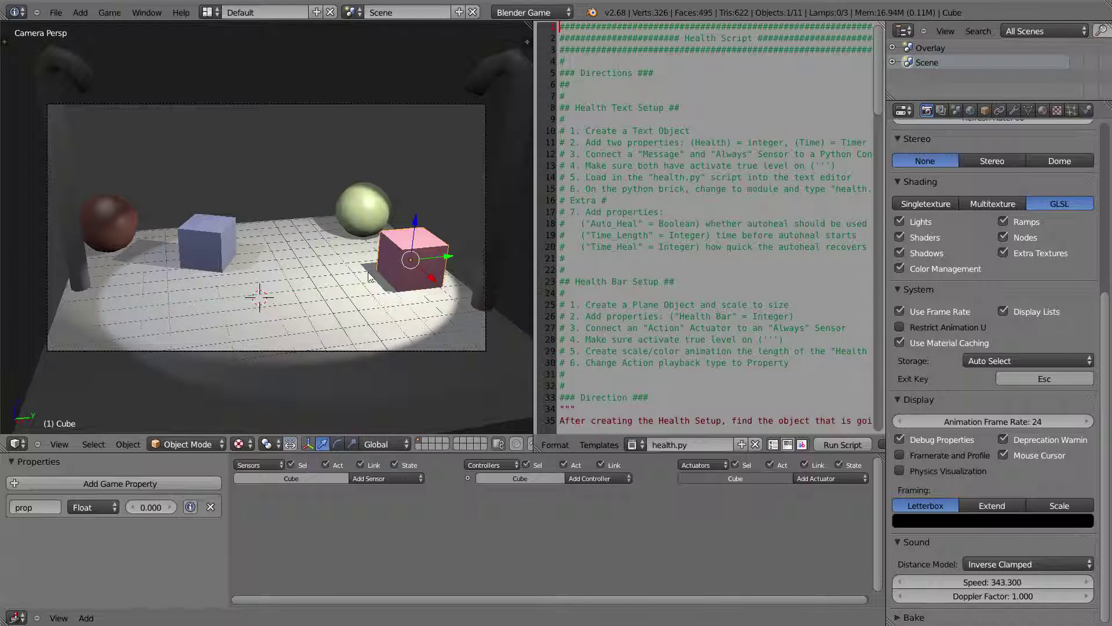
Step: Add a game property named Health with the Integer type to the floor plane
{"action": "right_click", "coordinate": [341, 284]}
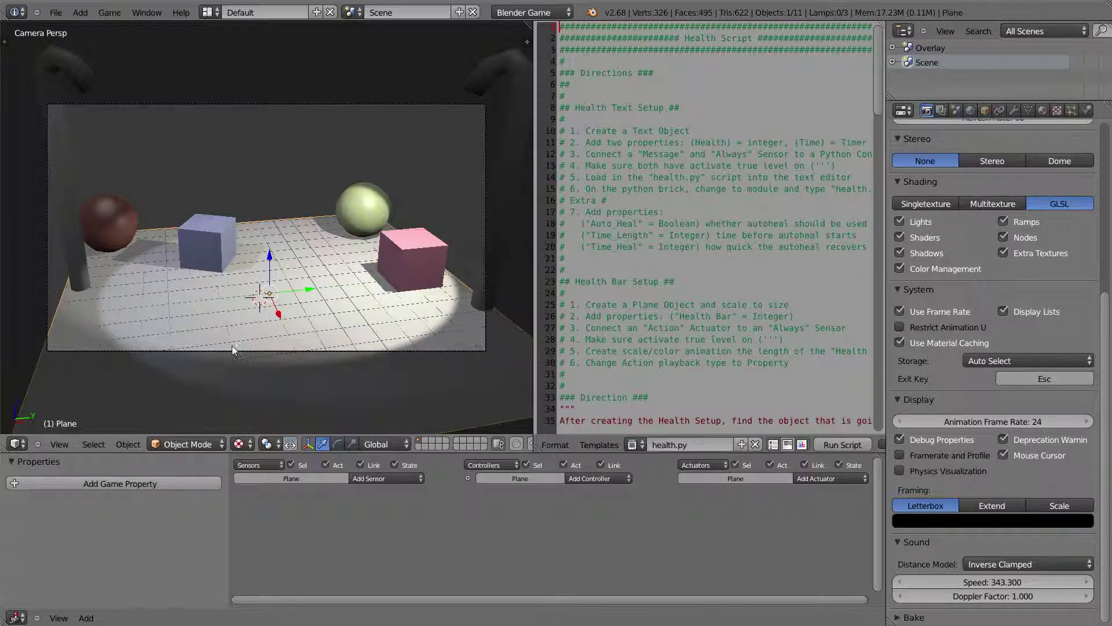
{"action": "left_click", "coordinate": [42, 508]}
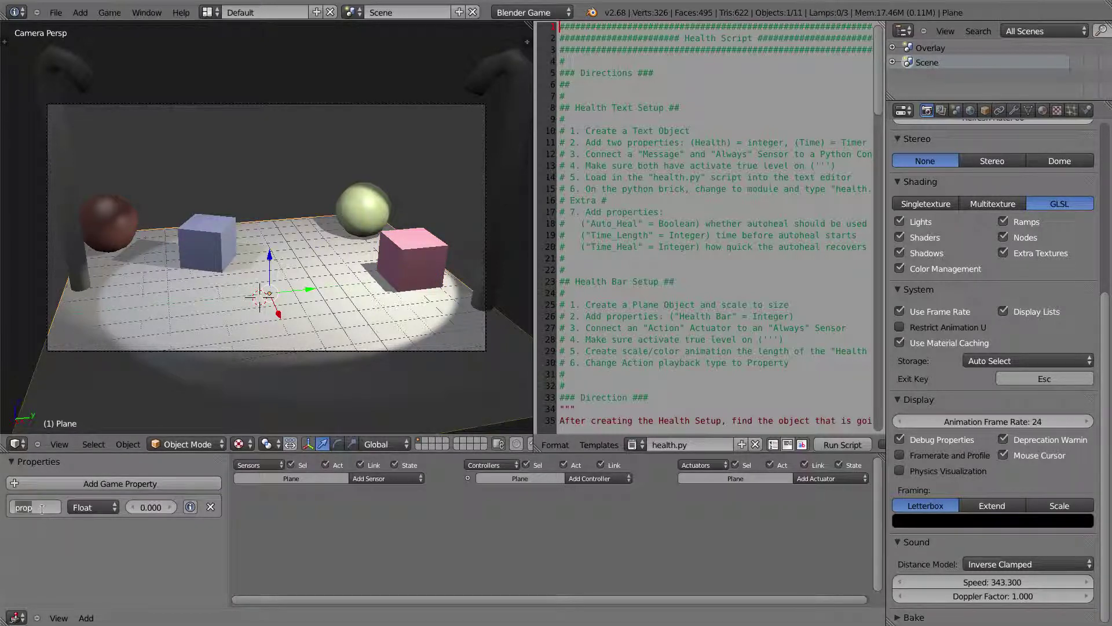
{"action": "type", "text": "Health"}
{"action": "key", "text": "Return"}
{"action": "left_click", "coordinate": [80, 510]}
{"action": "left_click", "coordinate": [100, 476]}
Step: Add a Property actuator to the plane that assigns the value -1 to Health
{"action": "left_click", "coordinate": [819, 477]}
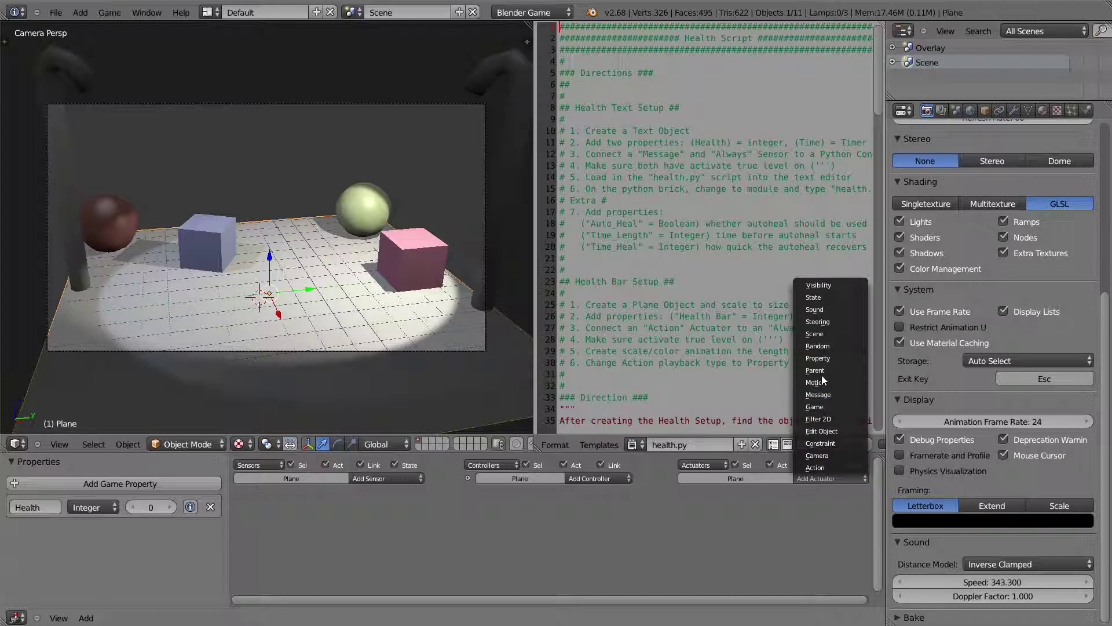
{"action": "left_click", "coordinate": [827, 359]}
{"action": "left_click", "coordinate": [806, 532]}
{"action": "left_click", "coordinate": [777, 418]}
{"action": "left_click", "coordinate": [771, 547]}
{"action": "type", "text": "-1"}
{"action": "key", "text": "Return"}
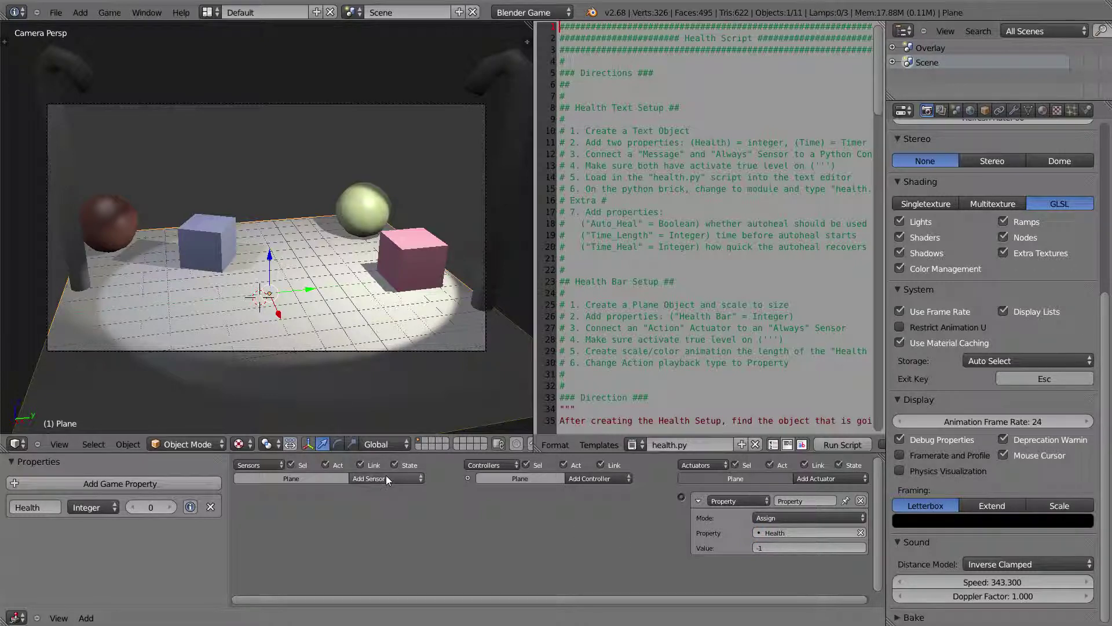
Step: Set the plane's Health property to 100
{"action": "left_click", "coordinate": [147, 508]}
{"action": "type", "text": "100"}
{"action": "key", "text": "Return"}
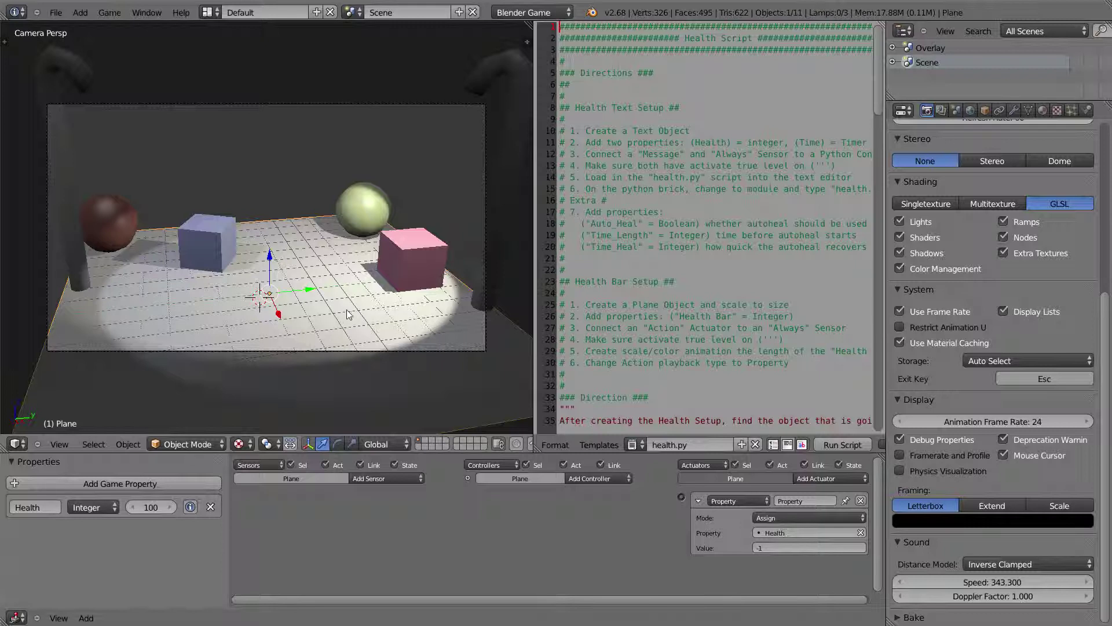
Step: Test-run the game, trigger damage repeatedly to check the health counter and bar, and end the run
{"action": "key", "text": "p"}
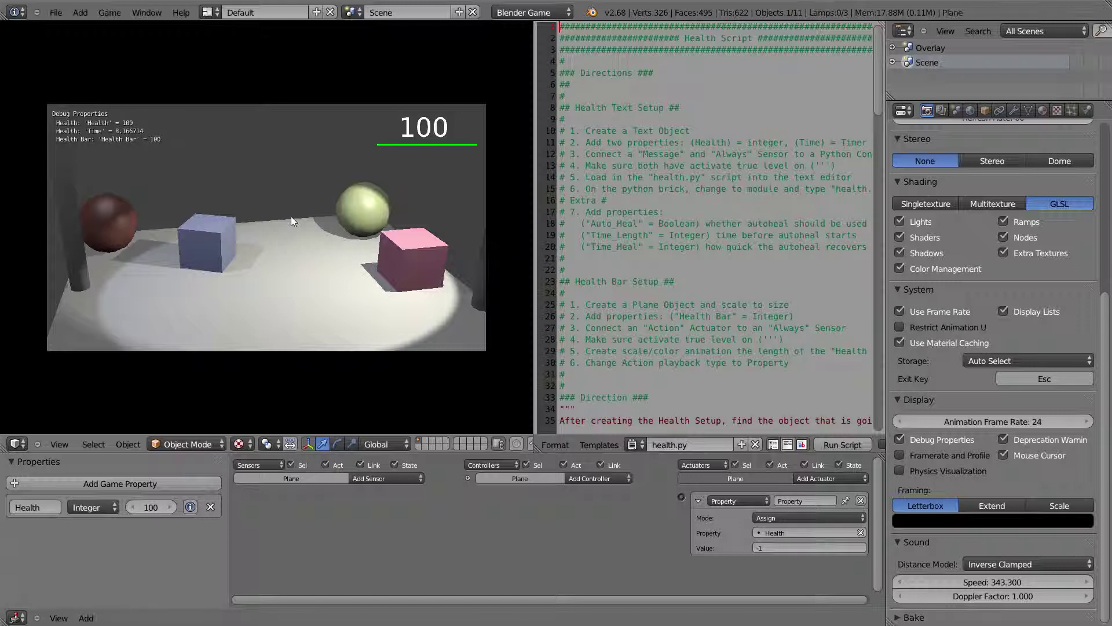
{"action": "key", "text": "space"}
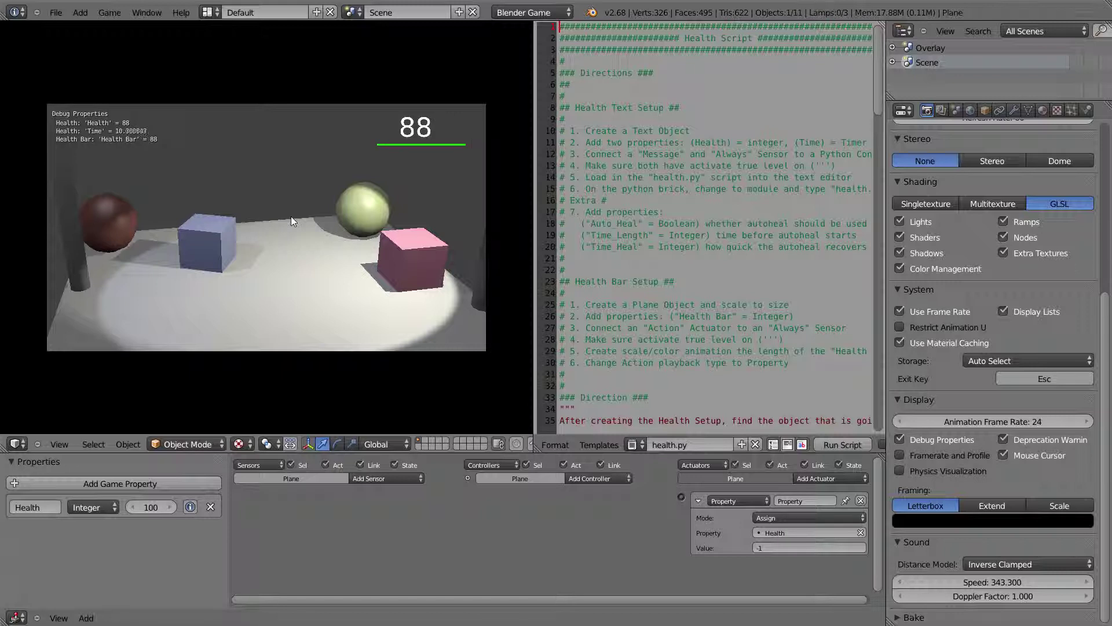
{"action": "key", "text": "space"}
{"action": "key", "text": "space"}
{"action": "key", "text": "space"}
{"action": "key", "text": "space"}
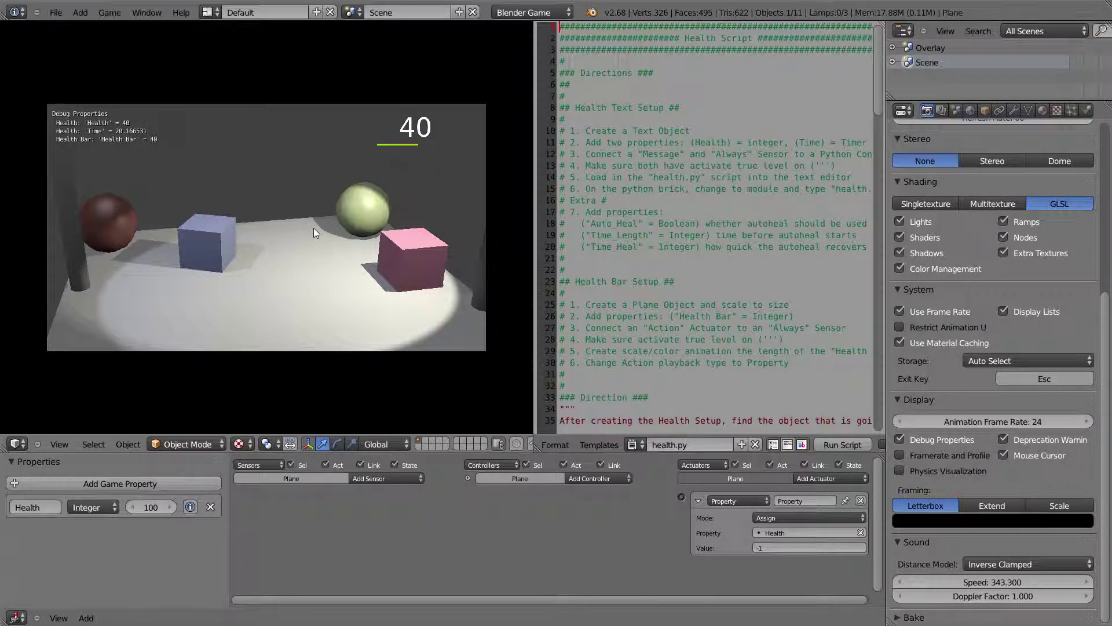
{"action": "key", "text": "space"}
{"action": "key", "text": "space"}
{"action": "key", "text": "space"}
{"action": "key", "text": "Escape"}
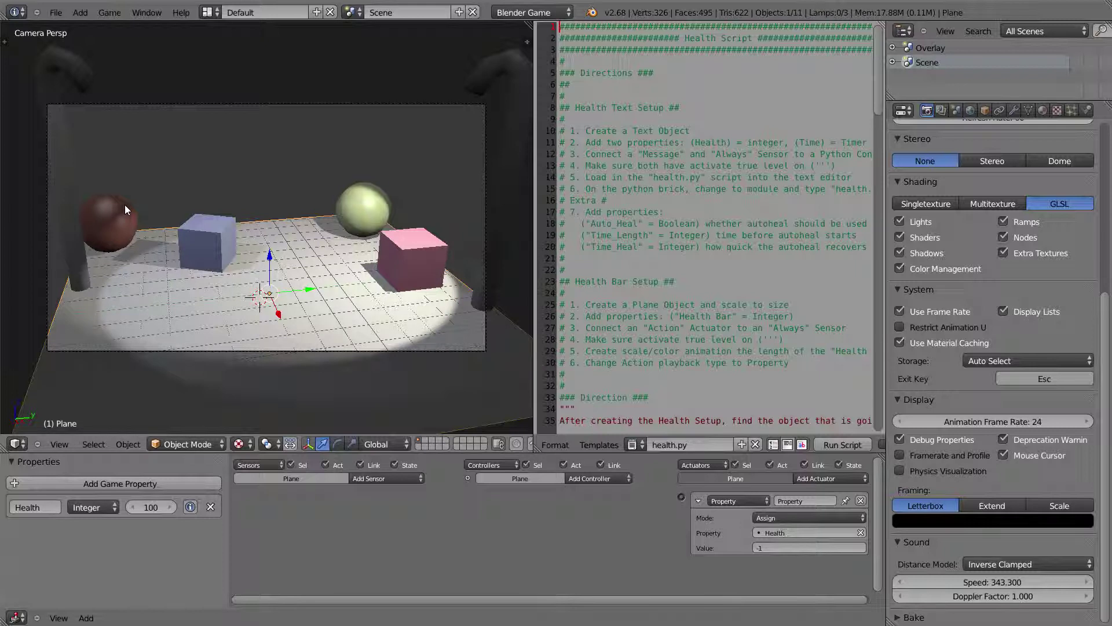
Step: Switch to the Overlay scene, examine the logic of the Health Bar and Health text, and briefly run the game from there
{"action": "left_click", "coordinate": [673, 119]}
{"action": "mouse_move", "coordinate": [874, 77]}
{"action": "left_mouse_down"}
{"action": "mouse_move", "coordinate": [875, 195]}
{"action": "mouse_move", "coordinate": [877, 70]}
{"action": "left_mouse_up"}
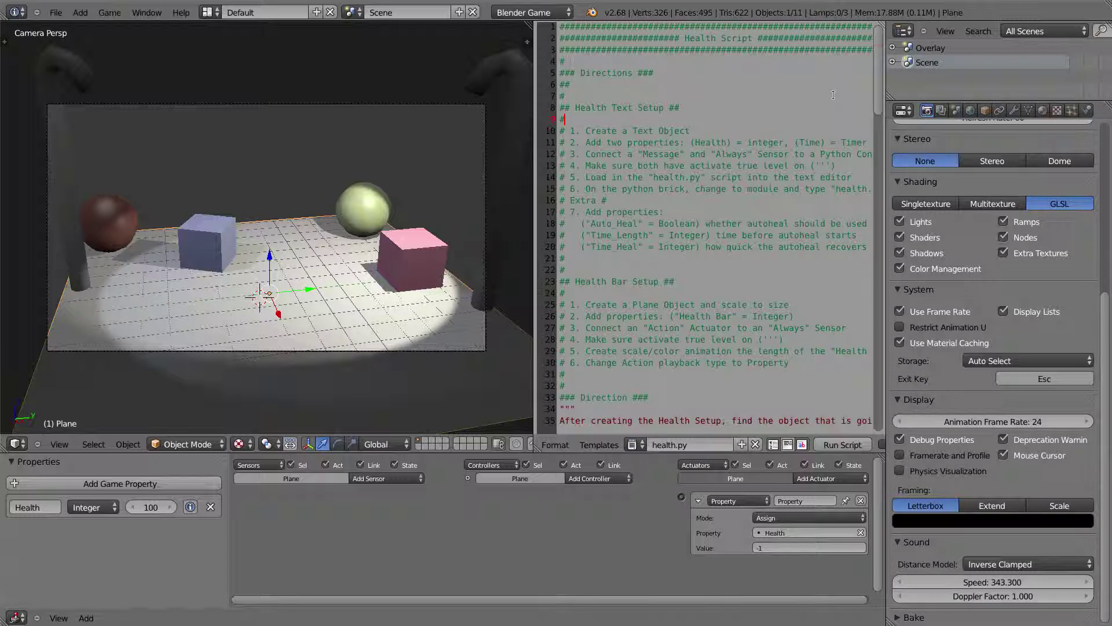
{"action": "left_click", "coordinate": [957, 47]}
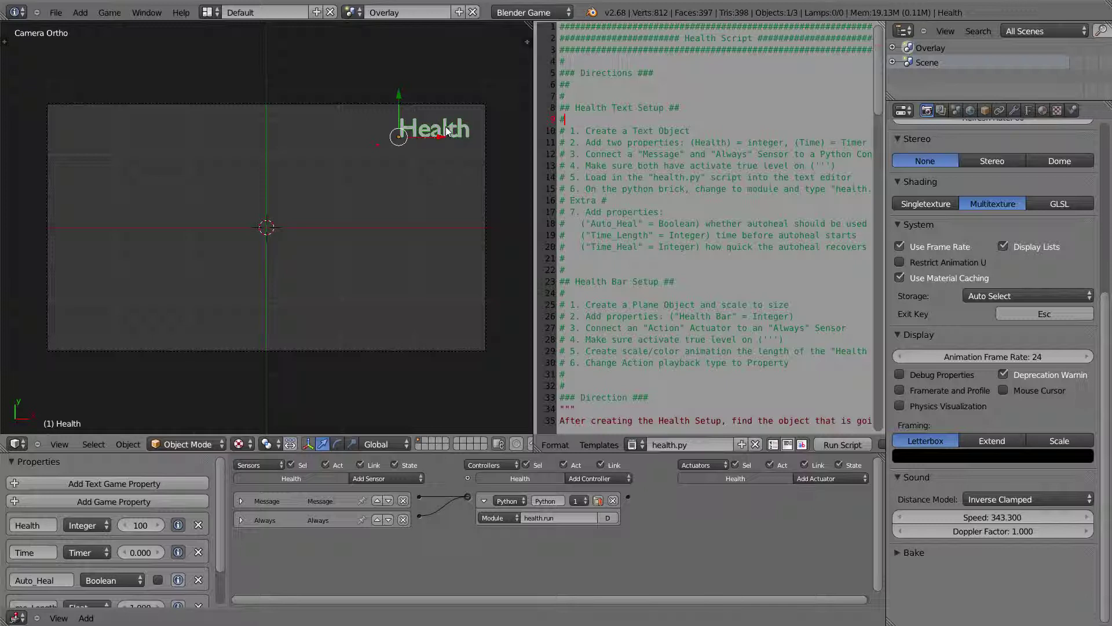
{"action": "right_click", "coordinate": [378, 146]}
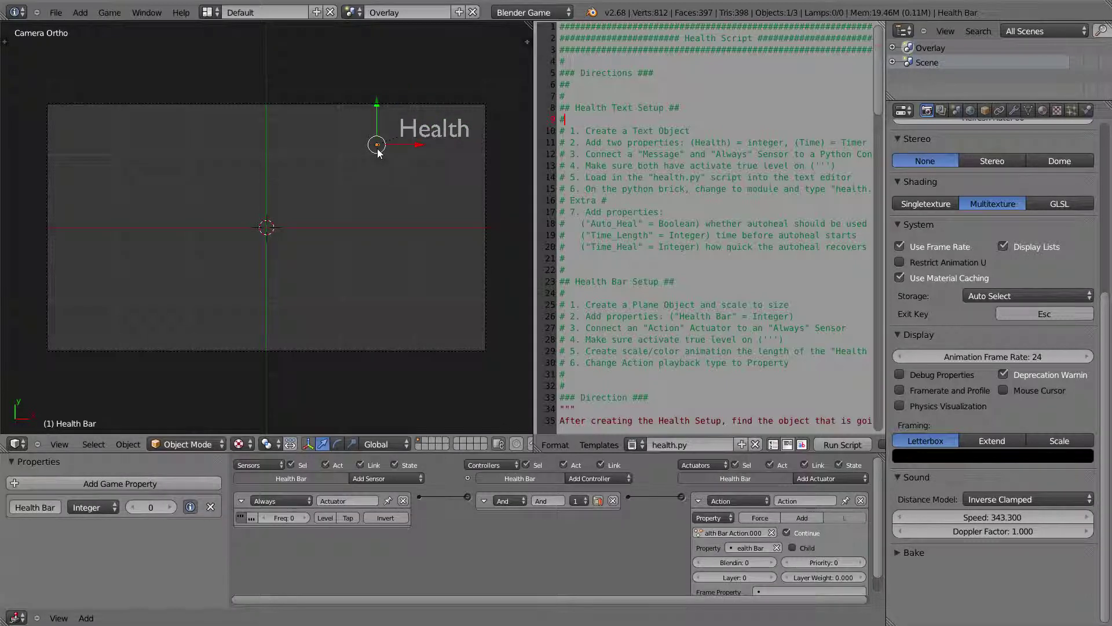
{"action": "right_click", "coordinate": [452, 136]}
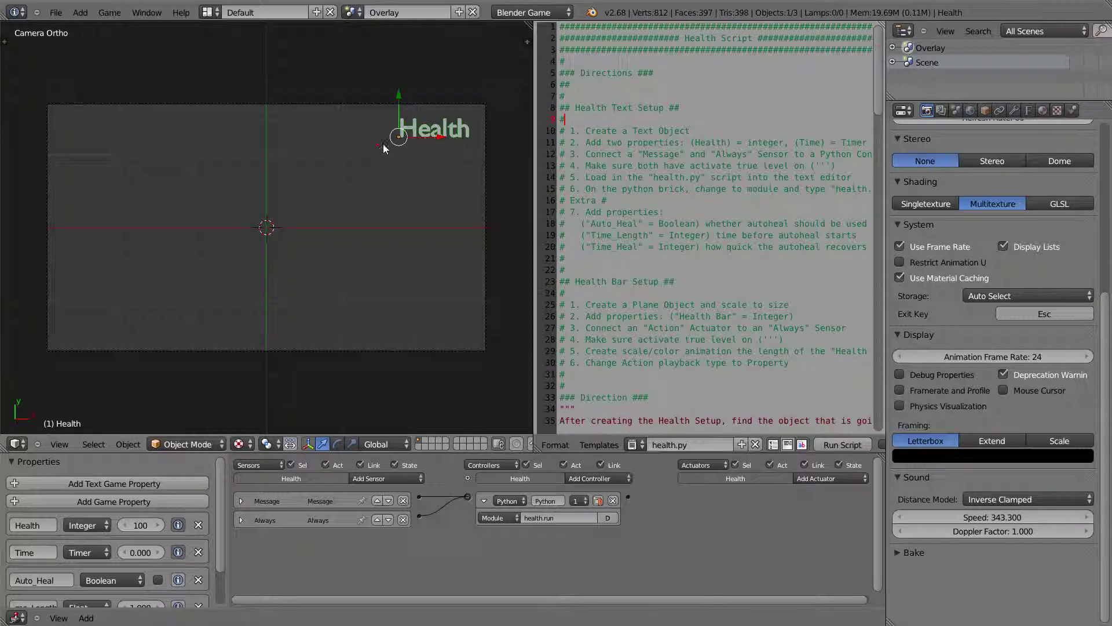
{"action": "key", "text": "p"}
{"action": "key", "text": "Escape"}
Step: Enable Auto_Heal on the Health text object and widen the game properties area to show the full property names
{"action": "scroll", "coordinate": [82, 496], "scroll_direction": "down", "scroll_amount": 2}
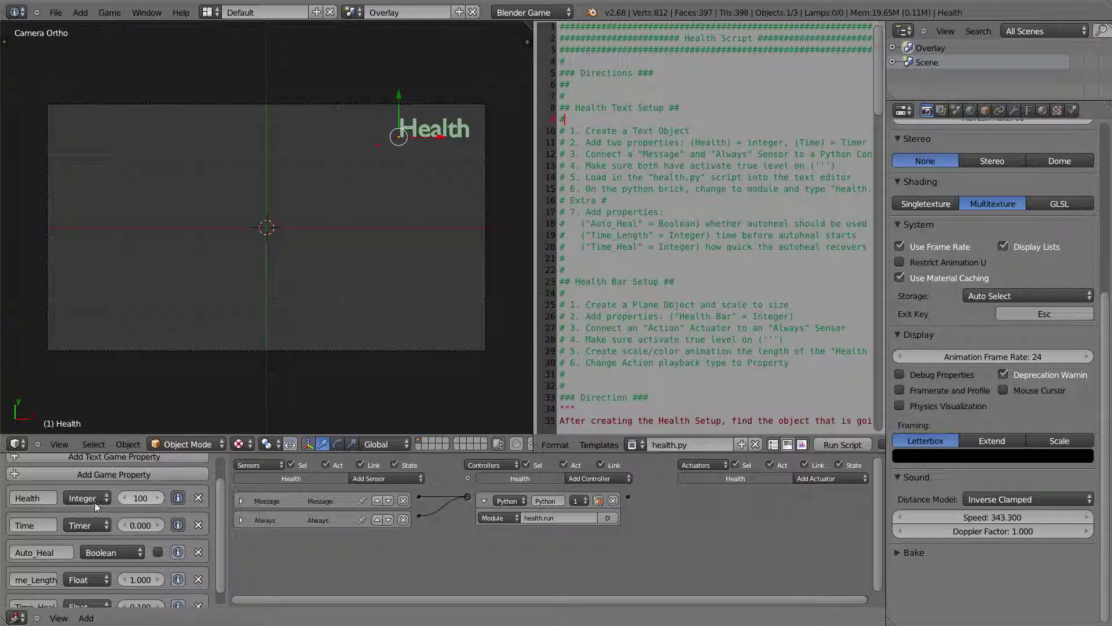
{"action": "scroll", "coordinate": [223, 509], "scroll_direction": "down", "scroll_amount": 1}
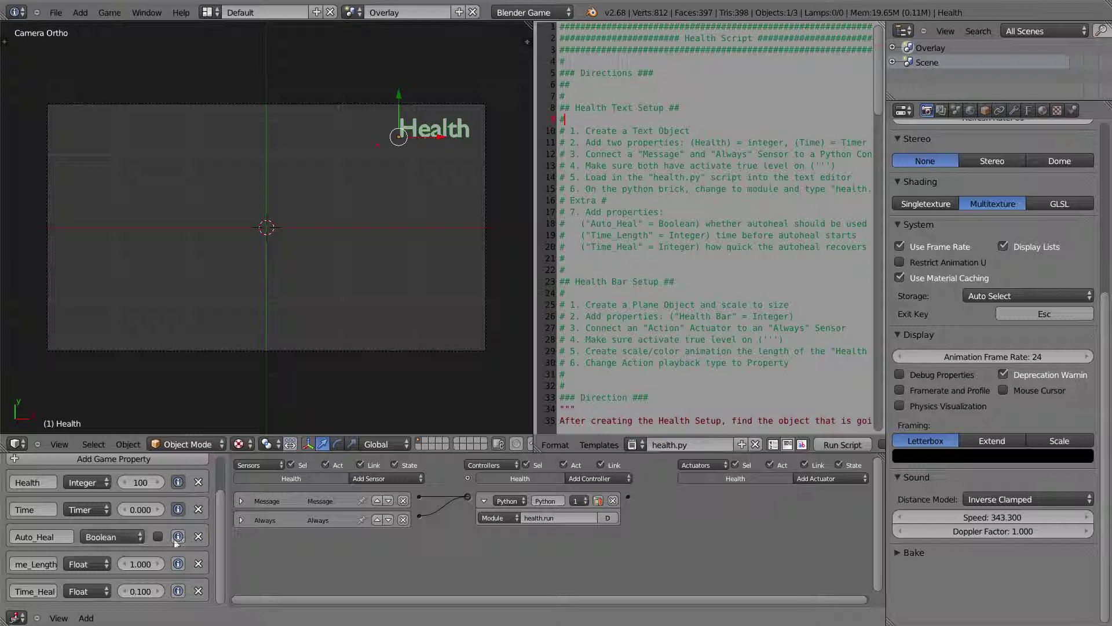
{"action": "left_click_drag", "start_coordinate": [223, 544], "coordinate": [284, 547]}
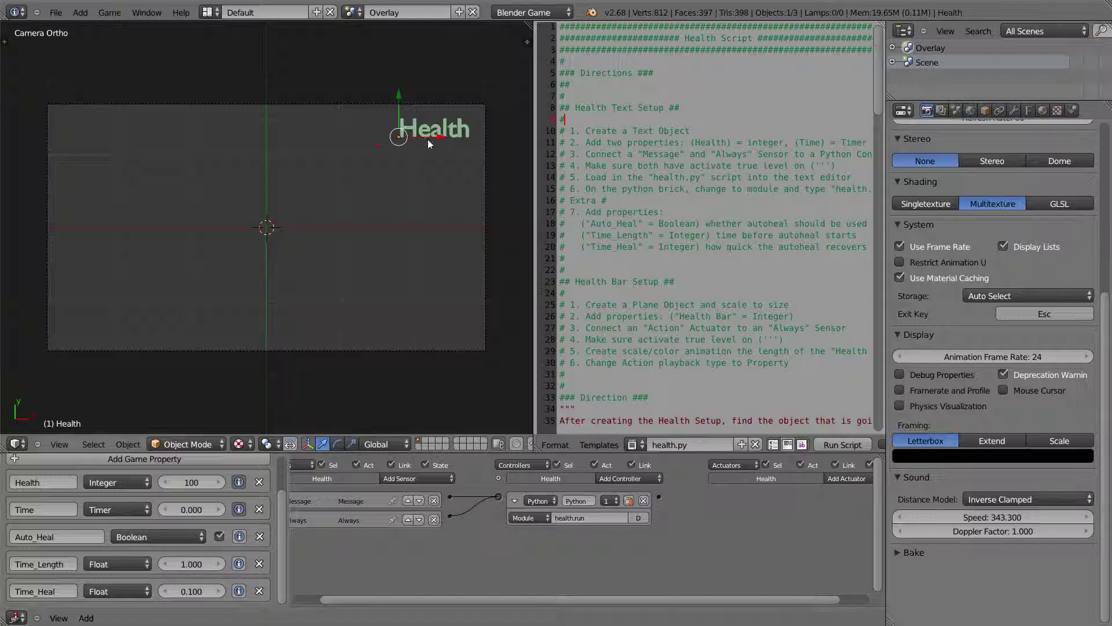
Step: Return to the main Scene, run the game to check auto-healing, and end the run
{"action": "left_click", "coordinate": [930, 62]}
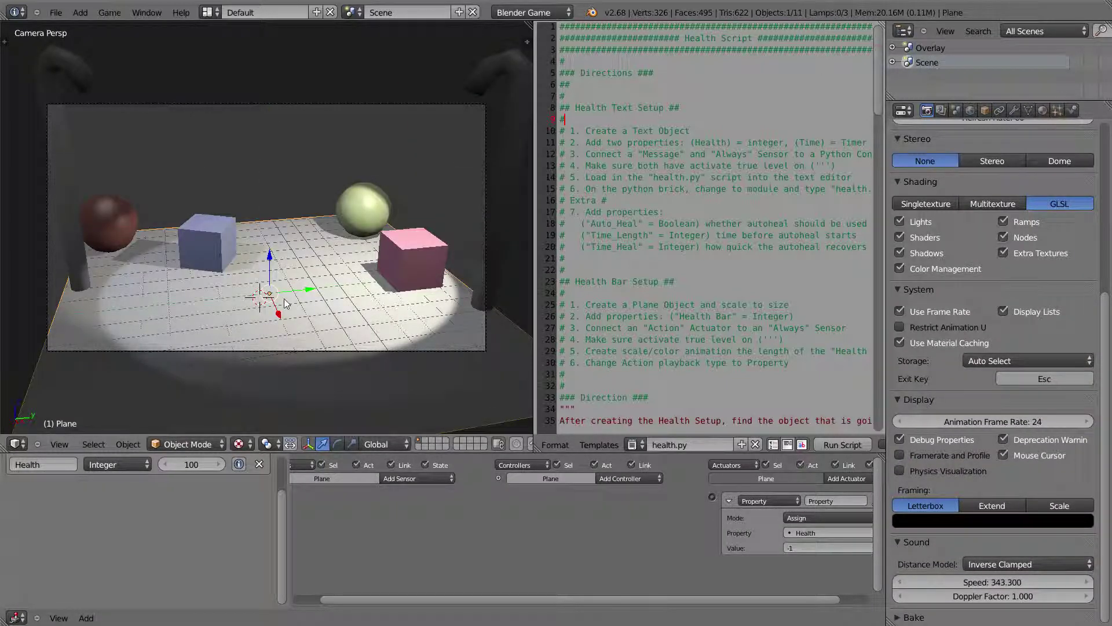
{"action": "key", "text": "p"}
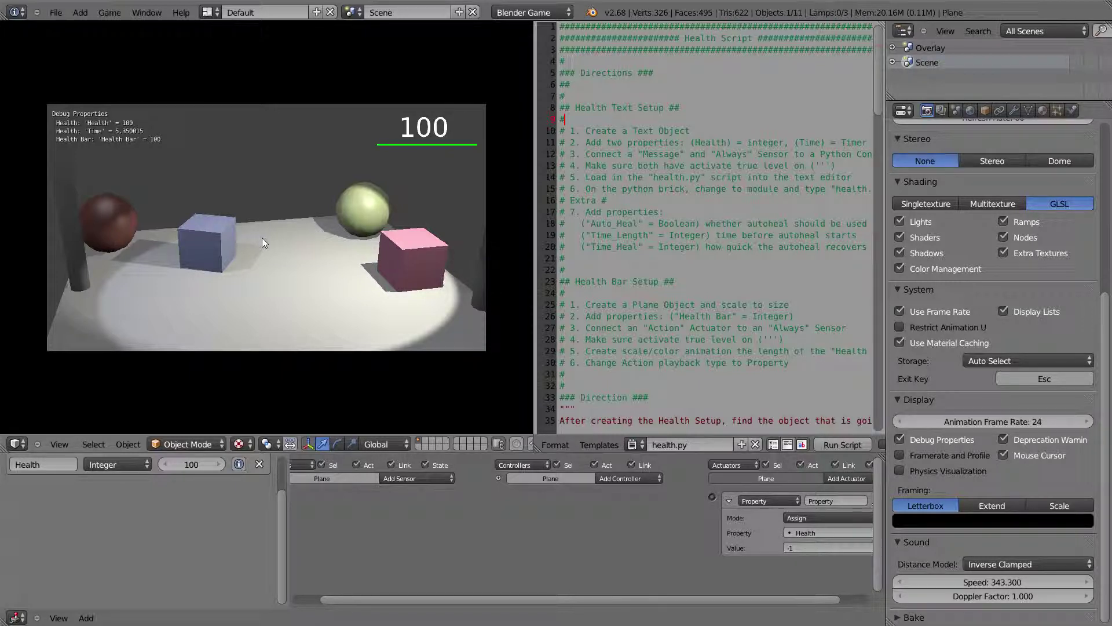
{"action": "key", "text": "Escape"}
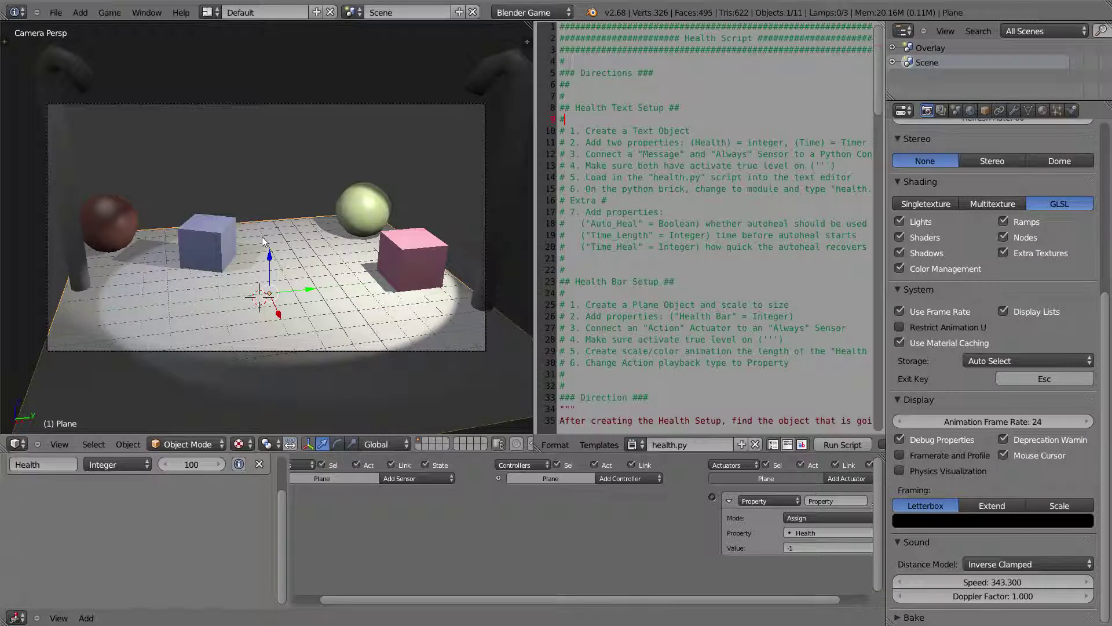
Step: Set the Health text's Time_Length property to 3 in the Overlay scene
{"action": "left_click", "coordinate": [349, 12]}
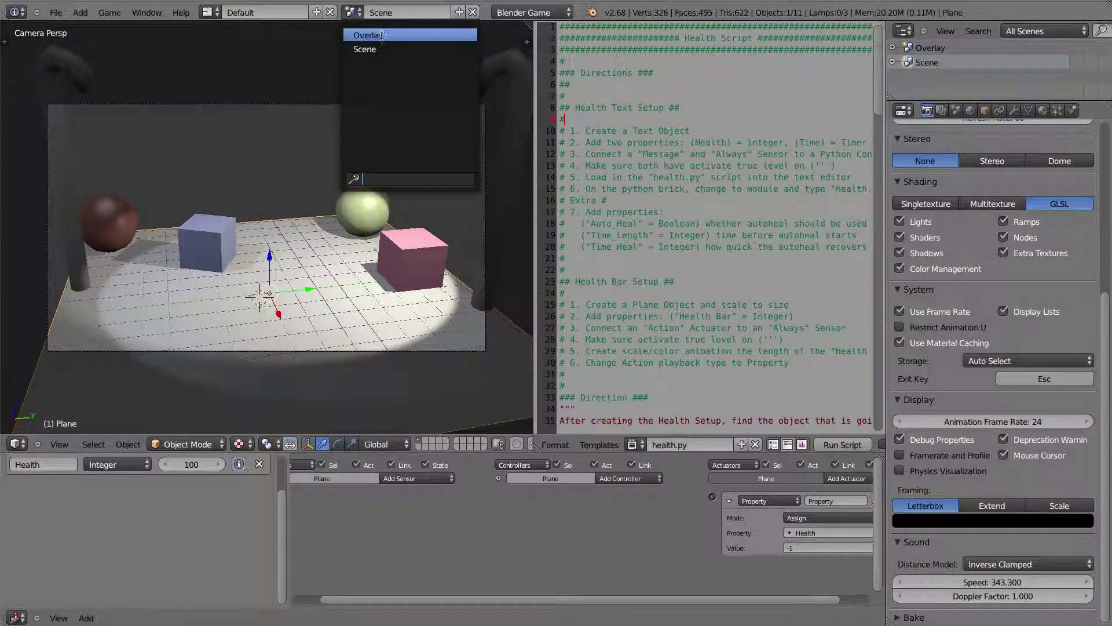
{"action": "left_click", "coordinate": [377, 33]}
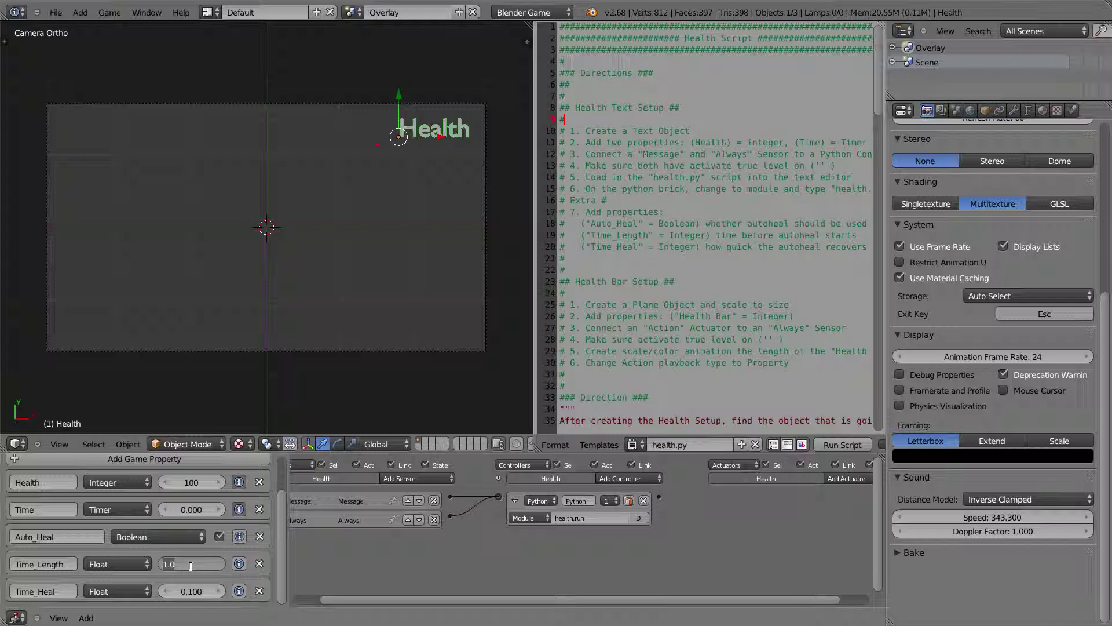
{"action": "key", "text": "BackSpace"}
{"action": "type", "text": "9"}
{"action": "key", "text": "Return"}
{"action": "left_click", "coordinate": [192, 562]}
{"action": "type", "text": "3"}
{"action": "key", "text": "Return"}
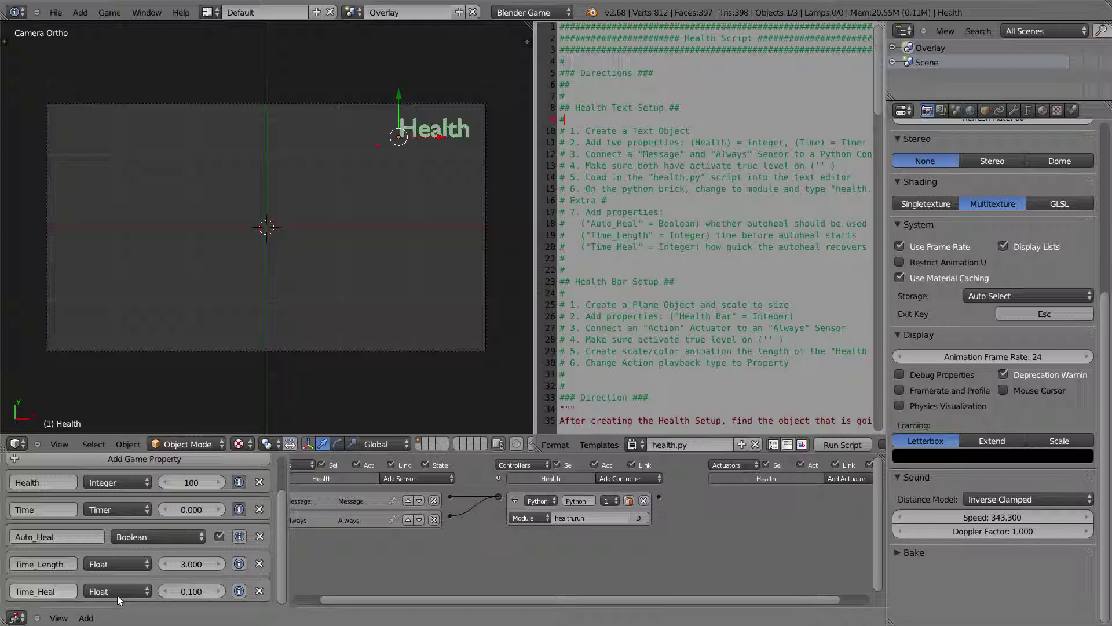
Step: Set the Health text's Time_Heal property to 1
{"action": "left_click", "coordinate": [192, 591]}
{"action": "type", "text": "1"}
{"action": "key", "text": "Return"}
{"action": "scroll", "coordinate": [281, 563], "scroll_direction": "up", "scroll_amount": 2}
{"action": "scroll", "coordinate": [275, 570], "scroll_direction": "down", "scroll_amount": 2}
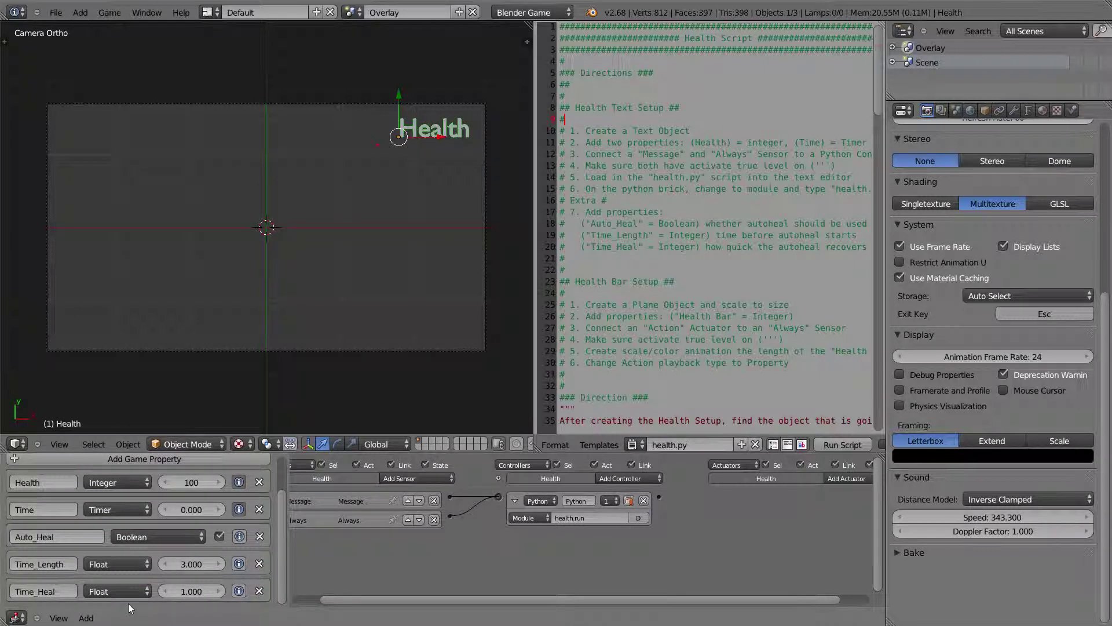
{"action": "scroll", "coordinate": [280, 555], "scroll_direction": "up", "scroll_amount": 1}
{"action": "scroll", "coordinate": [278, 557], "scroll_direction": "down", "scroll_amount": 1}
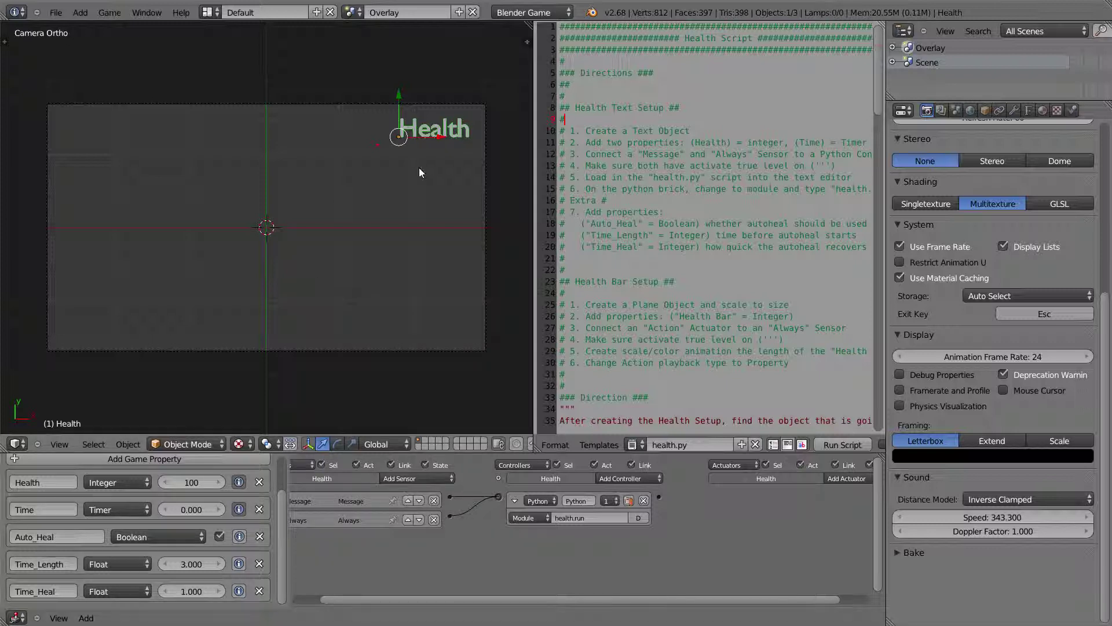
Step: Return to the main Scene, run the game to check the new healing delay and speed, and end the run
{"action": "left_click", "coordinate": [352, 12]}
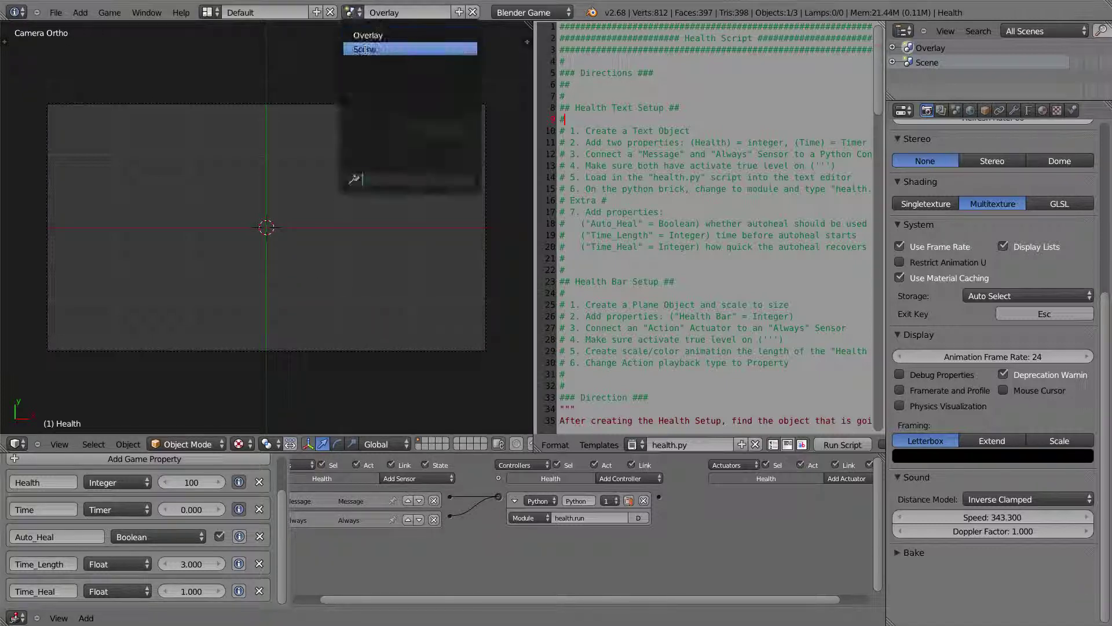
{"action": "left_click", "coordinate": [371, 47]}
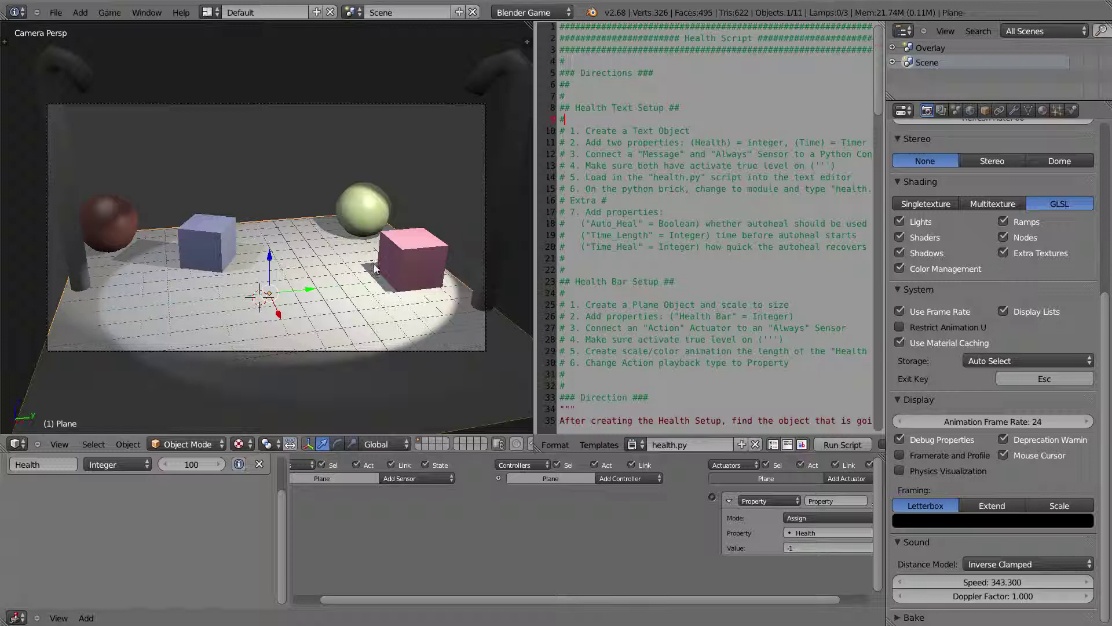
{"action": "key", "text": "p"}
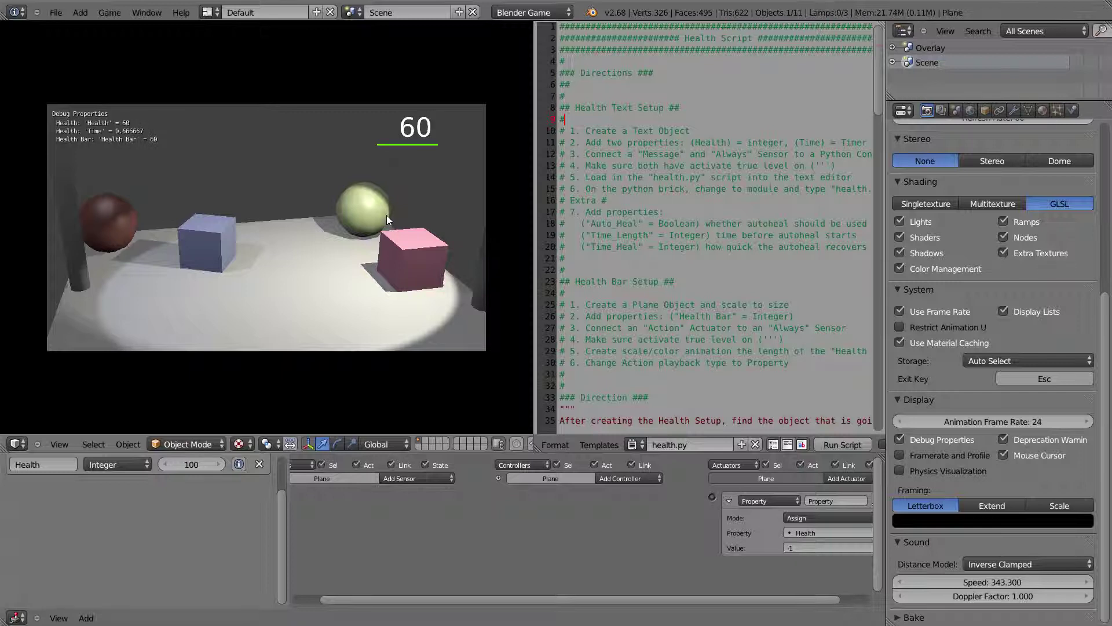
{"action": "key", "text": "Escape"}
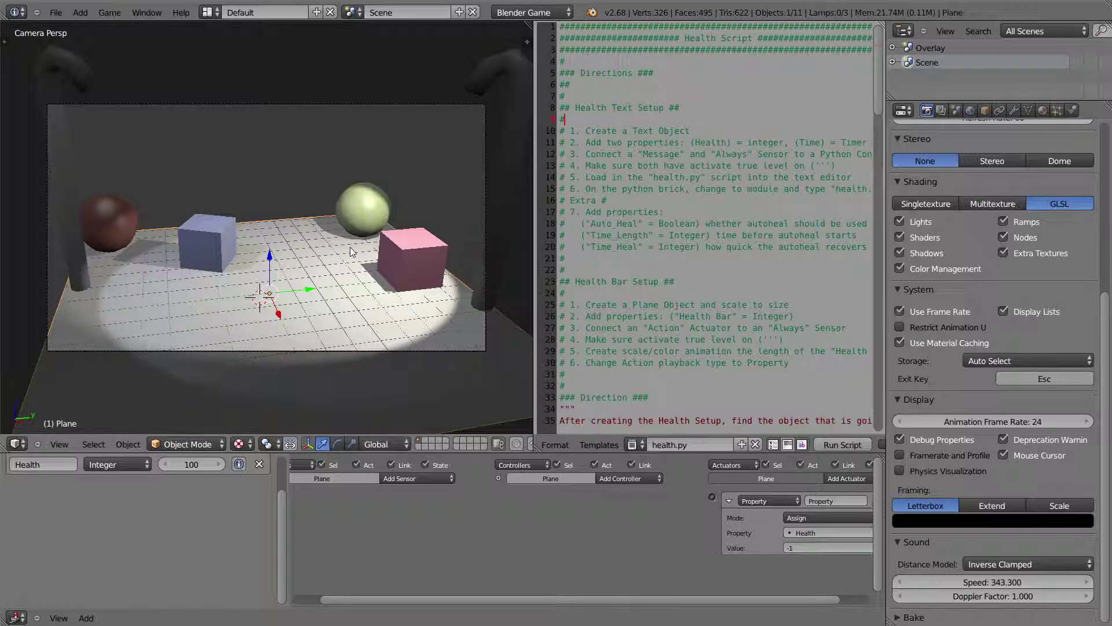
Step: Set the blue cube's Message actuator body text to -30
{"action": "right_click", "coordinate": [219, 250]}
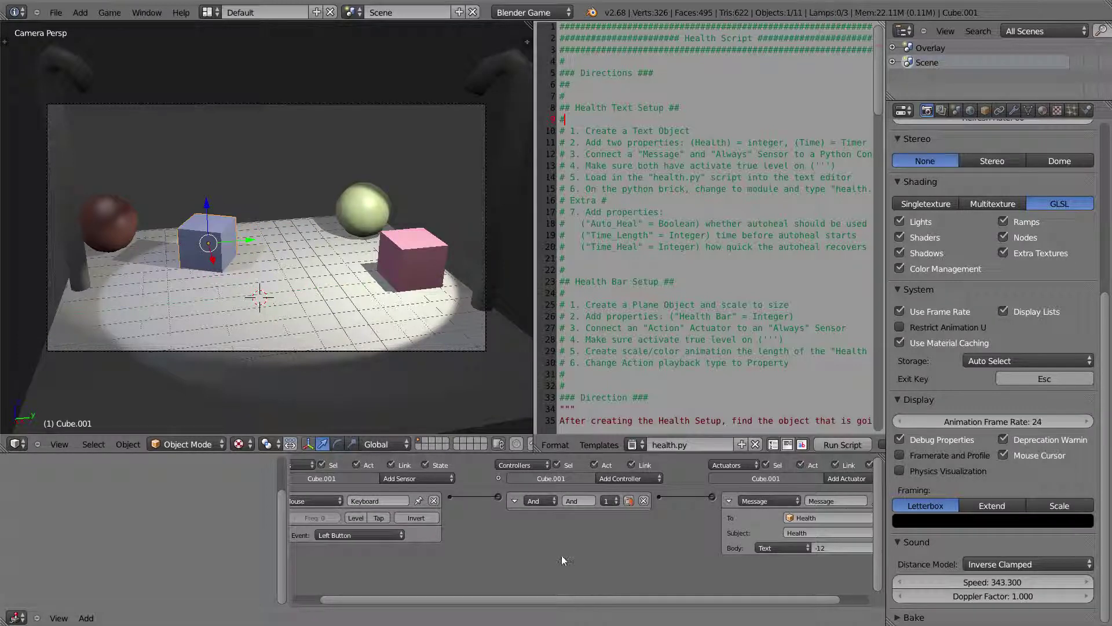
{"action": "scroll", "coordinate": [561, 556], "scroll_direction": "down", "scroll_amount": 3}
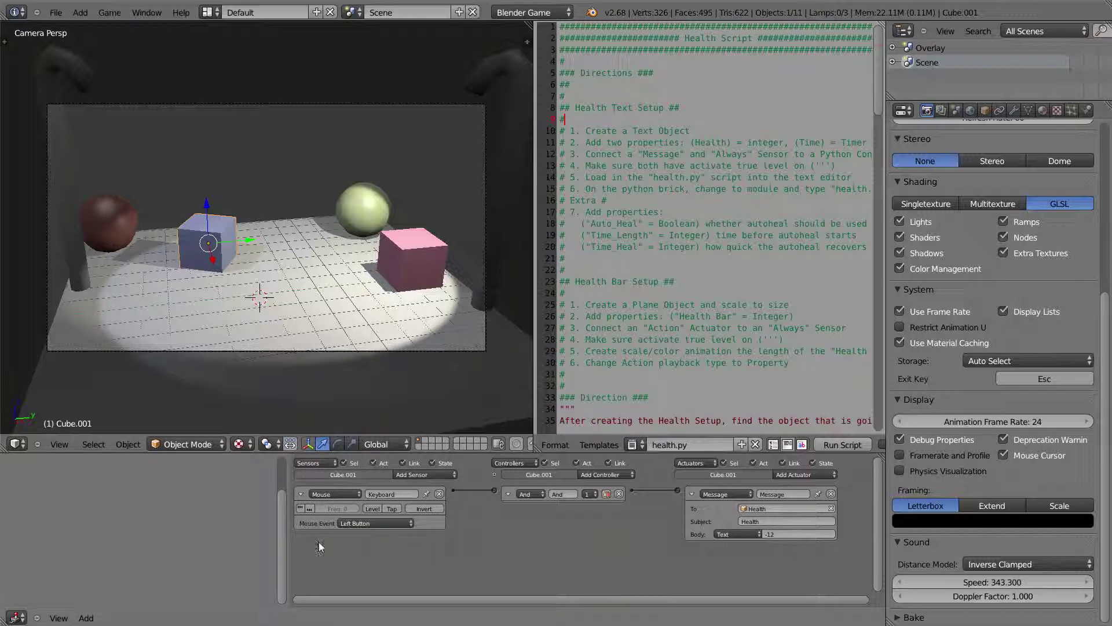
{"action": "left_click", "coordinate": [785, 535]}
{"action": "key", "text": "BackSpace"}
{"action": "type", "text": "-30"}
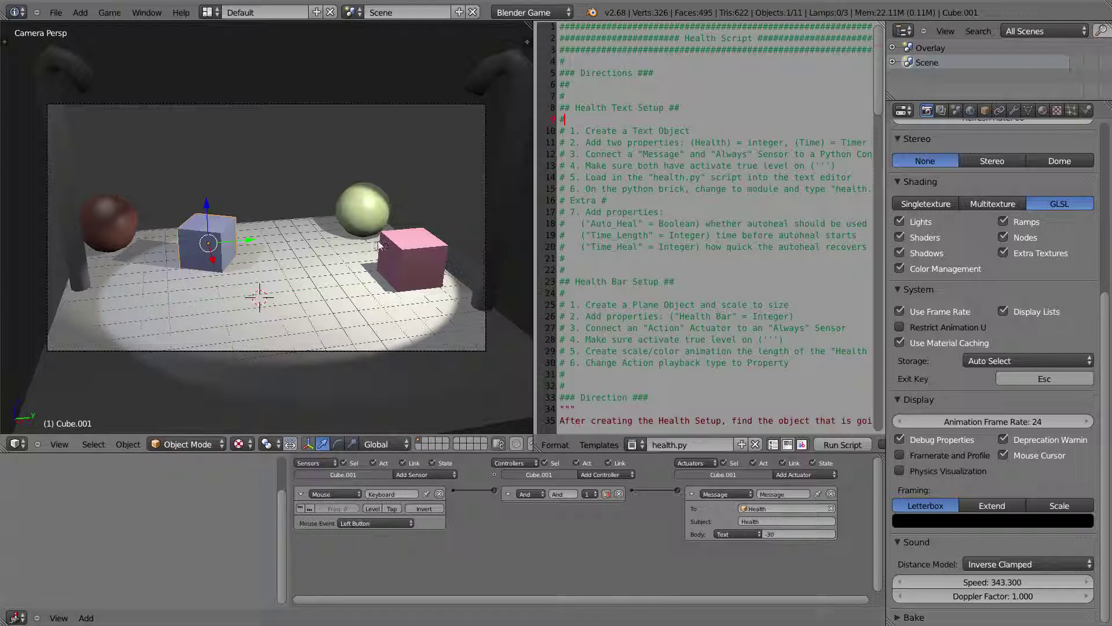
{"action": "key", "text": "Return"}
Step: Run the game and trigger the increased damage repeatedly until the health is used up
{"action": "key", "text": "p"}
{"action": "left_click", "coordinate": [333, 200]}
{"action": "left_click", "coordinate": [333, 200]}
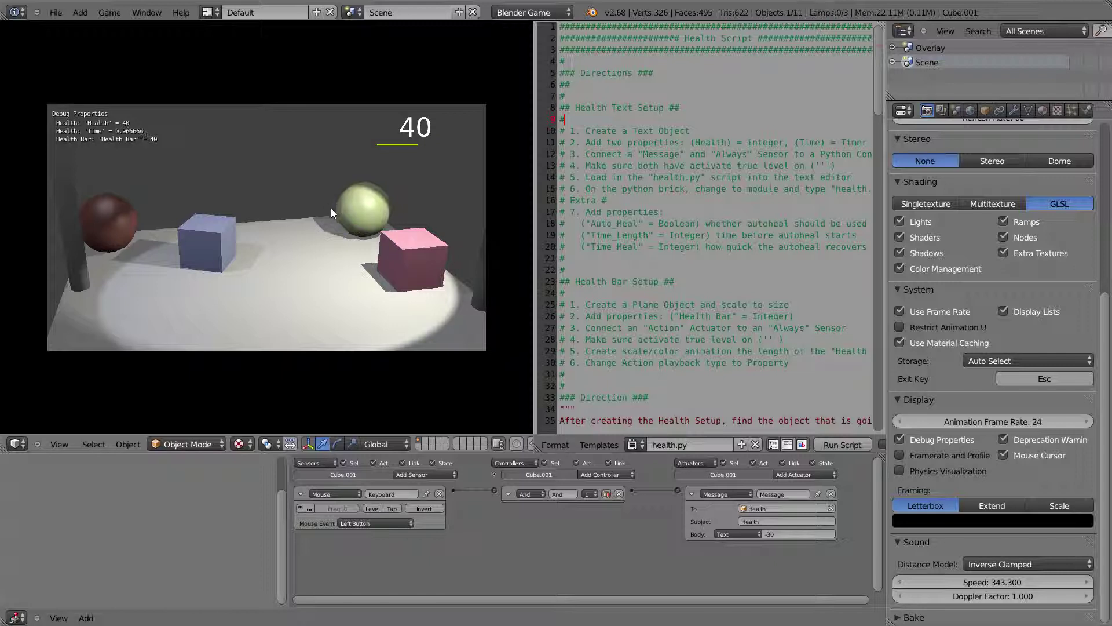
{"action": "left_click", "coordinate": [330, 212]}
{"action": "left_click", "coordinate": [420, 156]}
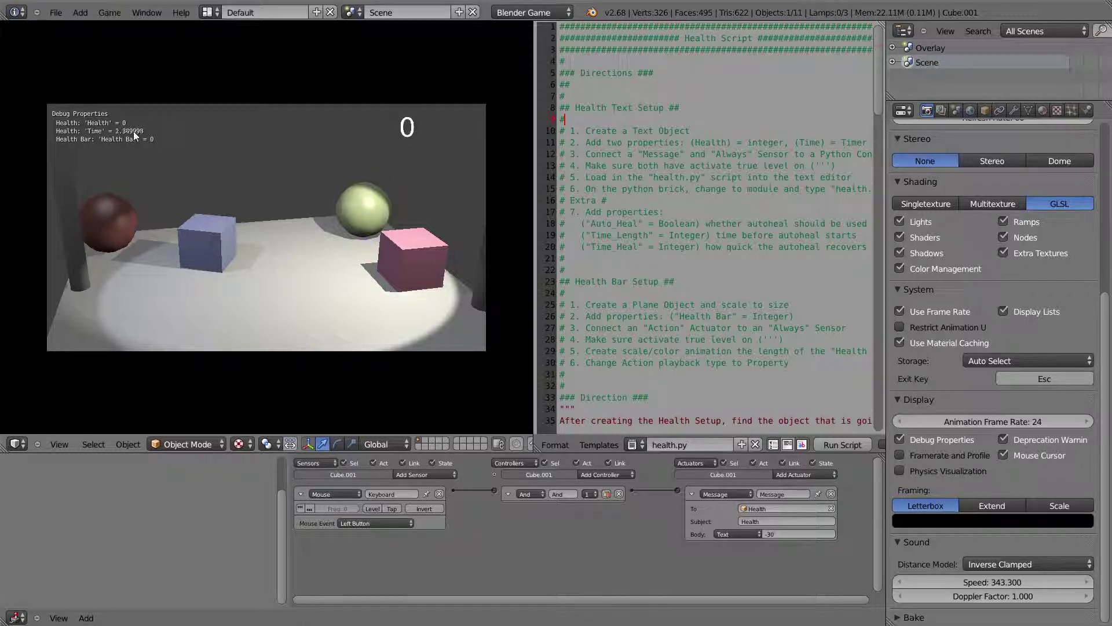
Step: End the game run and return to the scene's camera view
{"action": "left_click", "coordinate": [134, 135]}
{"action": "key", "text": "Escape"}
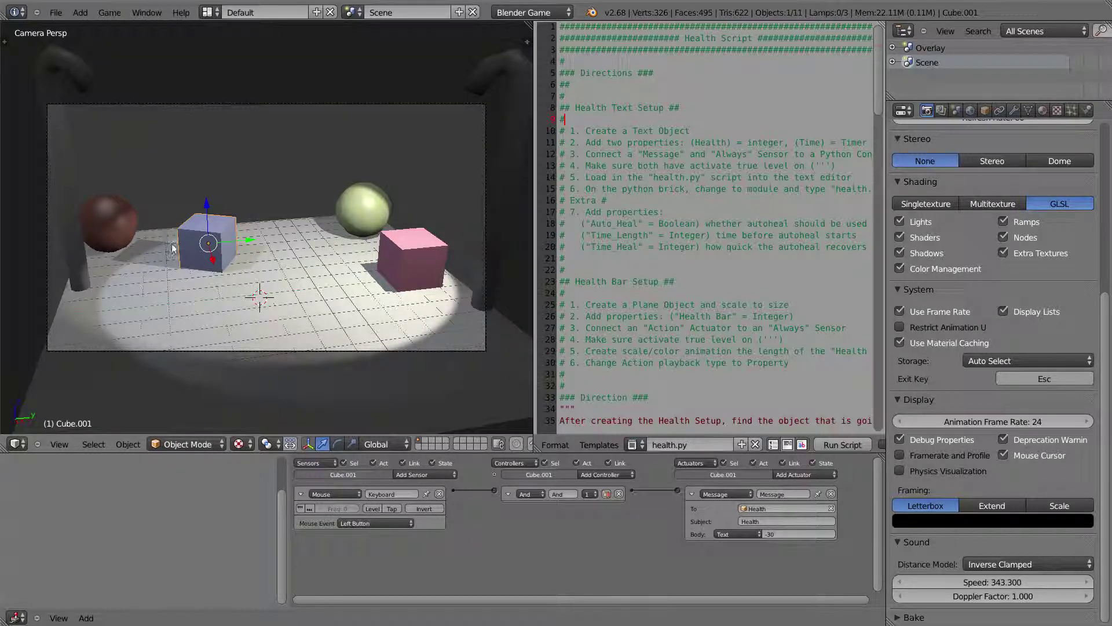
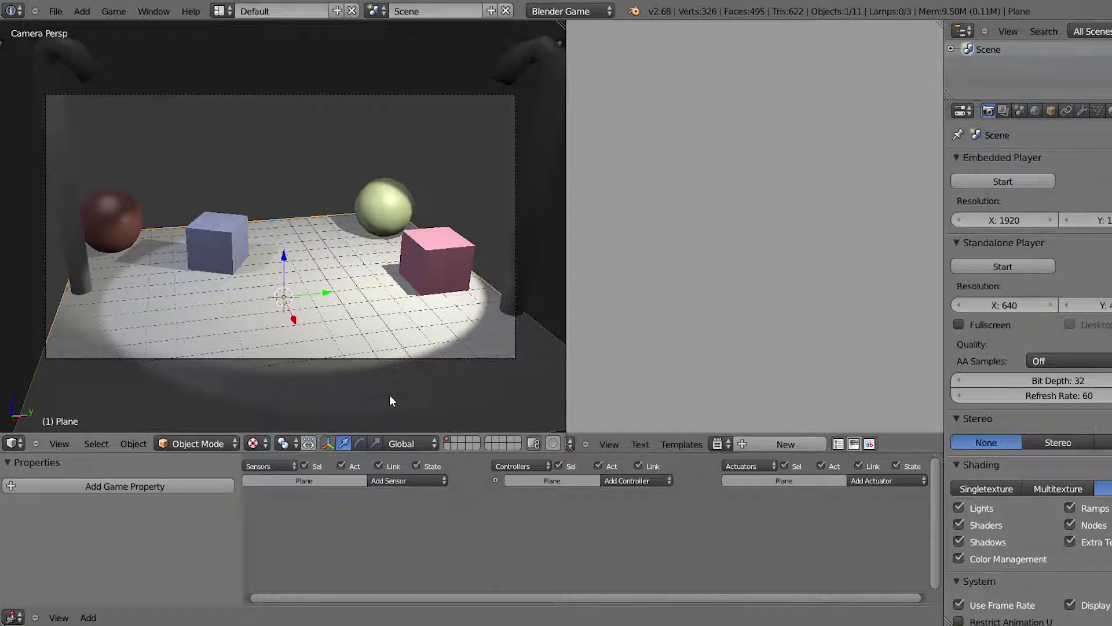
Step: Create an additional scene that copies the current scene's settings
{"action": "middle_click_drag", "start_coordinate": [278, 339], "coordinate": [312, 343]}
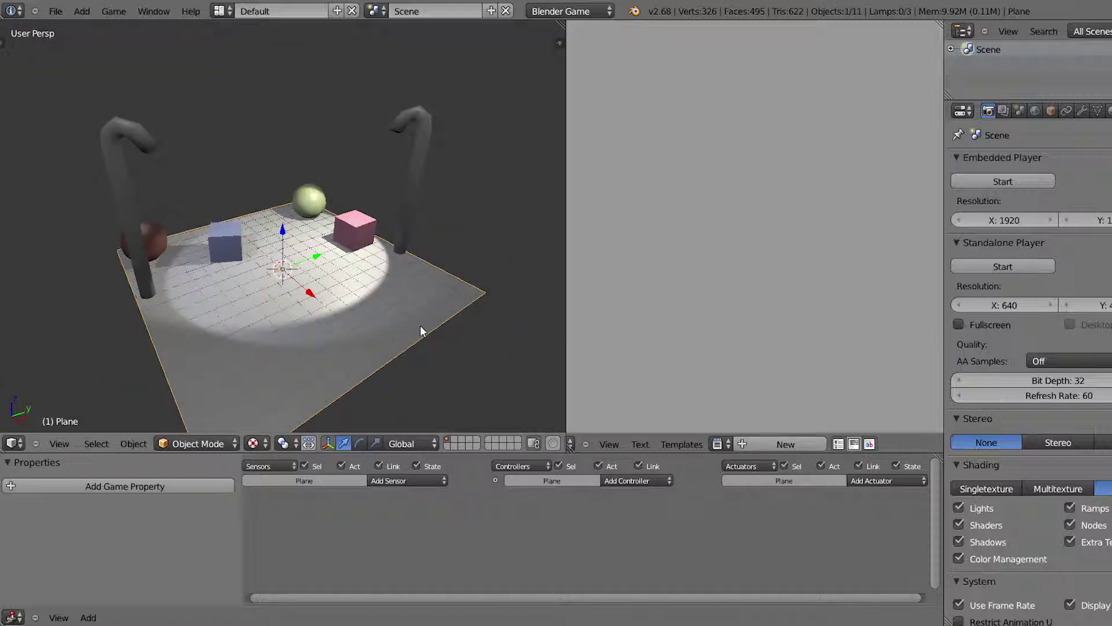
{"action": "middle_click_drag", "start_coordinate": [423, 323], "coordinate": [377, 321]}
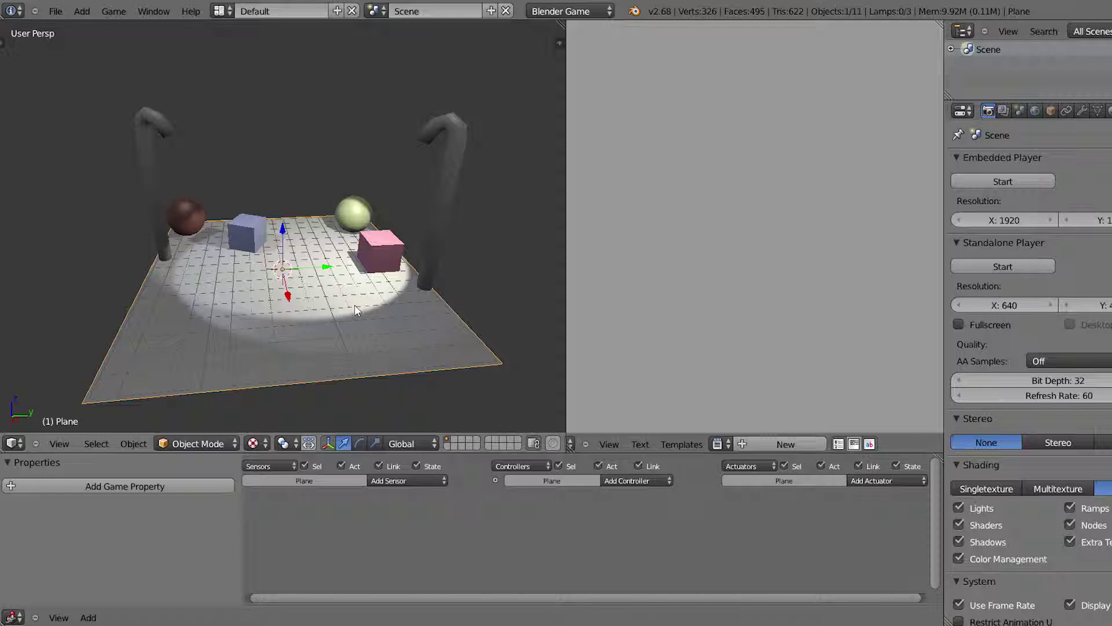
{"action": "key", "text": "KP_0"}
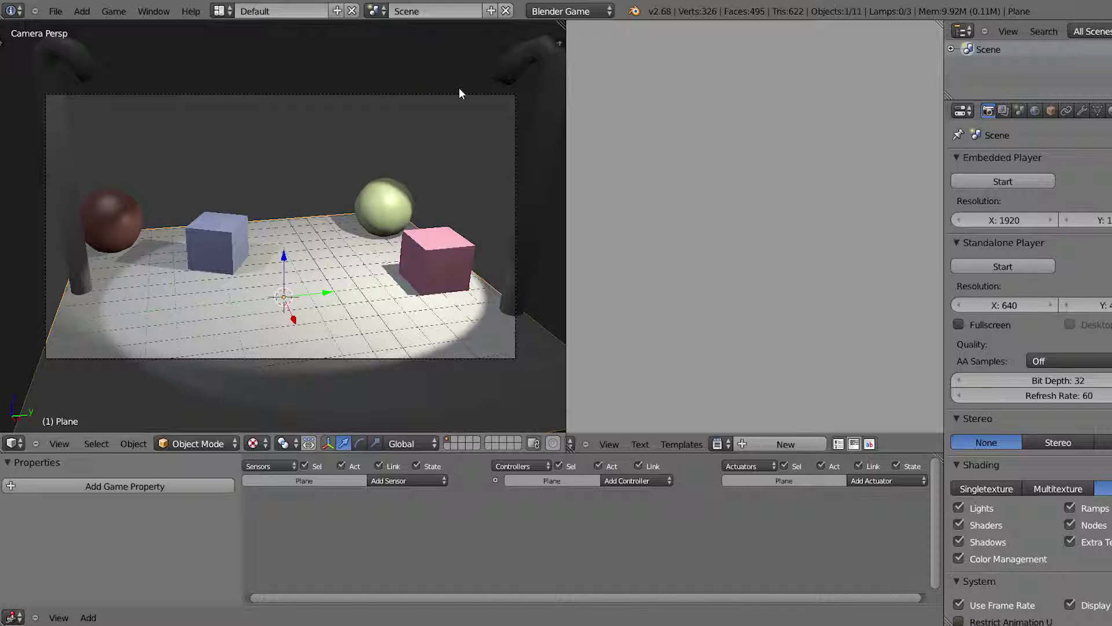
{"action": "left_click", "coordinate": [491, 10]}
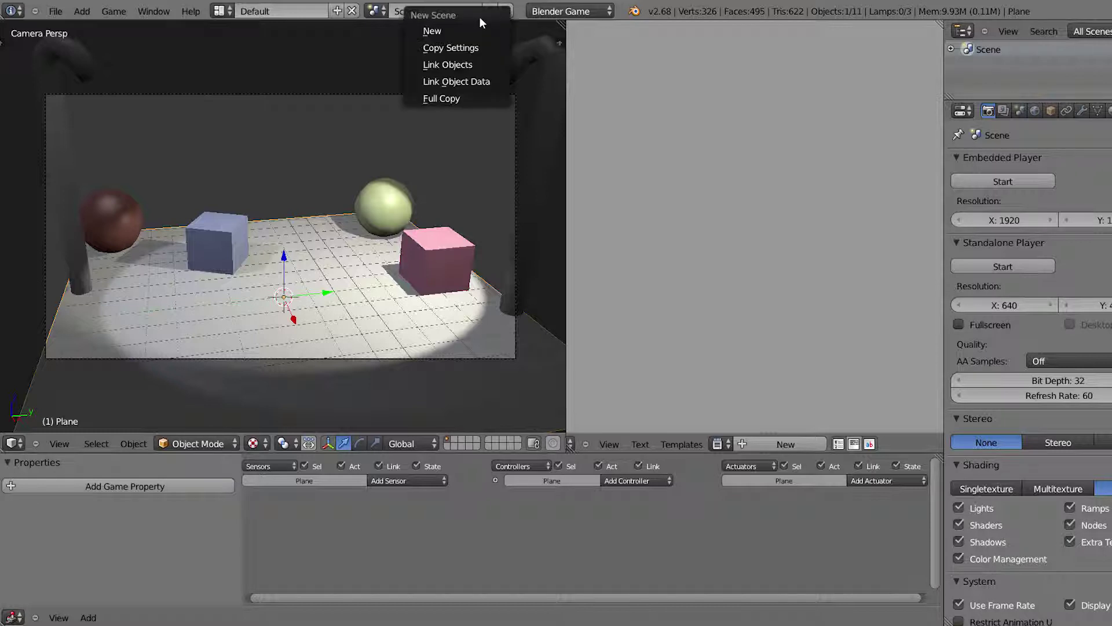
{"action": "left_click", "coordinate": [458, 47]}
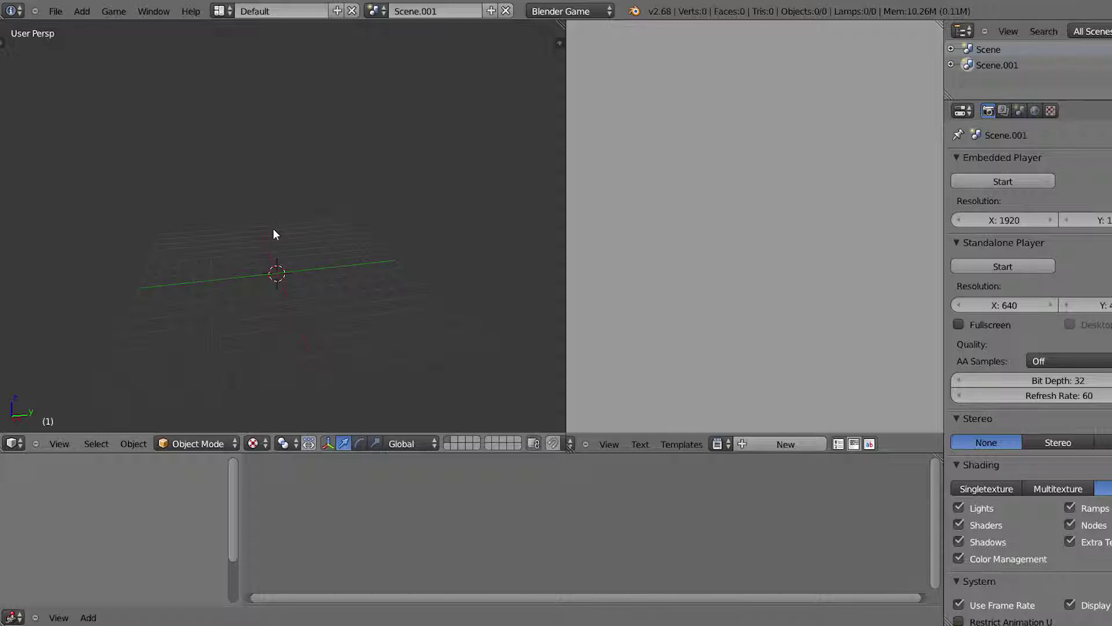
Step: Add a camera to the empty scene and clear its rotation so that it faces straight down
{"action": "middle_click_drag", "start_coordinate": [158, 172], "coordinate": [230, 251]}
{"action": "key", "text": "shift+a"}
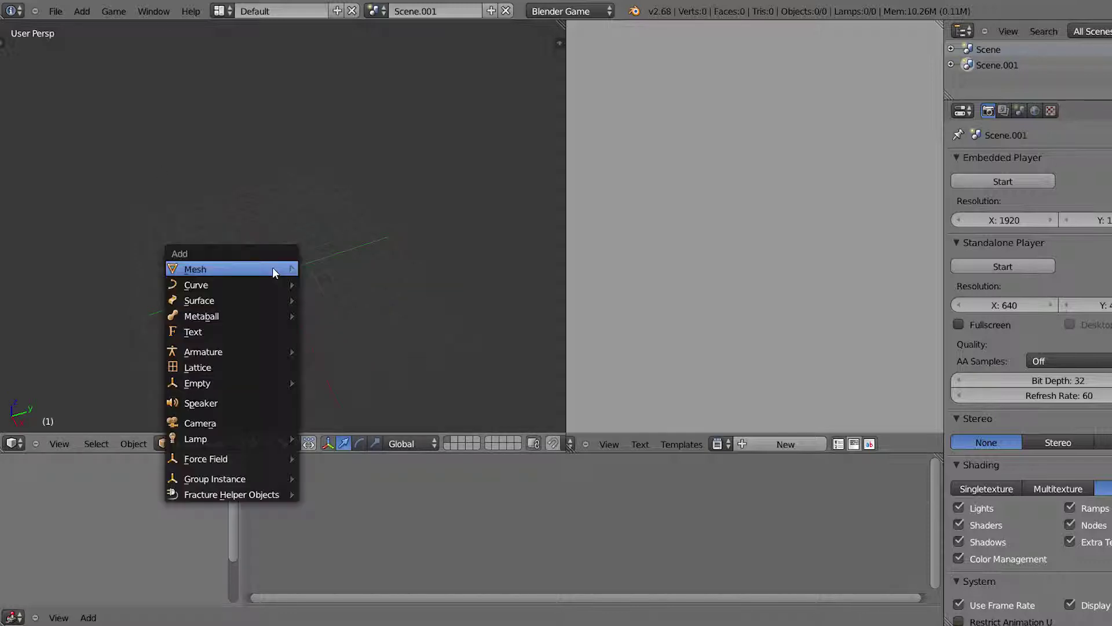
{"action": "left_click", "coordinate": [207, 422]}
{"action": "middle_click_drag", "start_coordinate": [293, 318], "coordinate": [340, 302]}
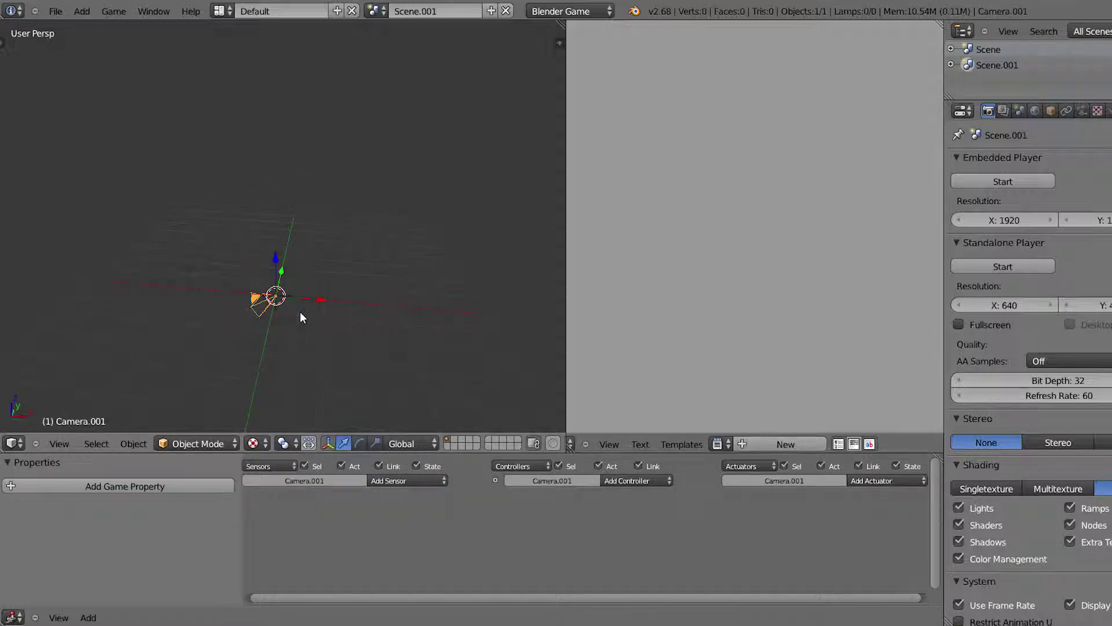
{"action": "key", "text": "alt+r"}
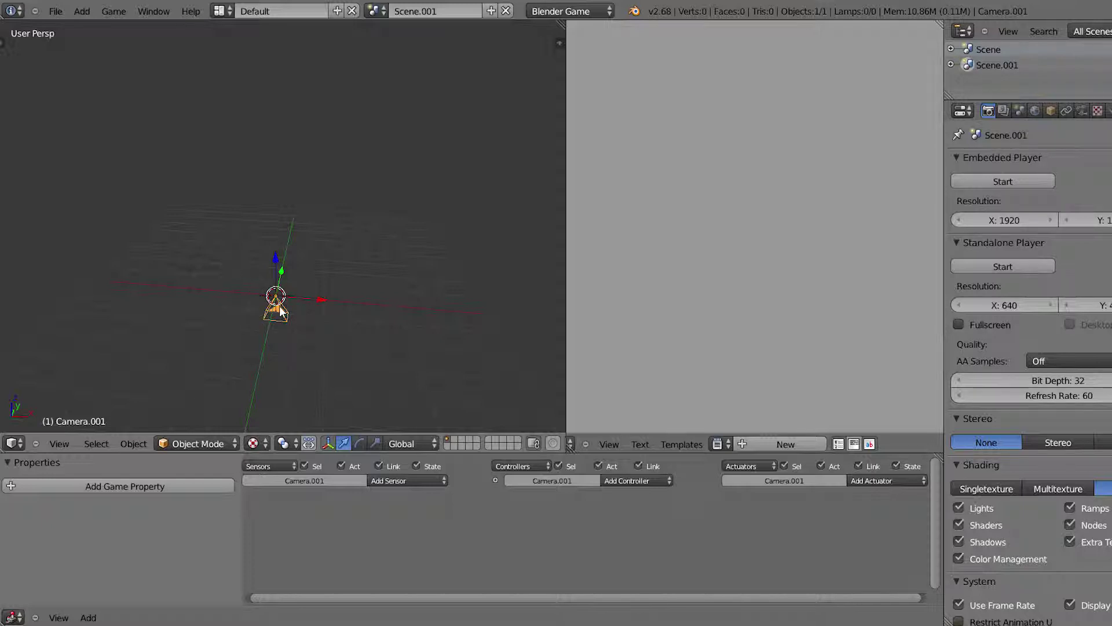
Step: Raise the camera well above the origin along Z and set its lens type to Orthographic
{"action": "middle_click_drag", "start_coordinate": [271, 308], "coordinate": [307, 299]}
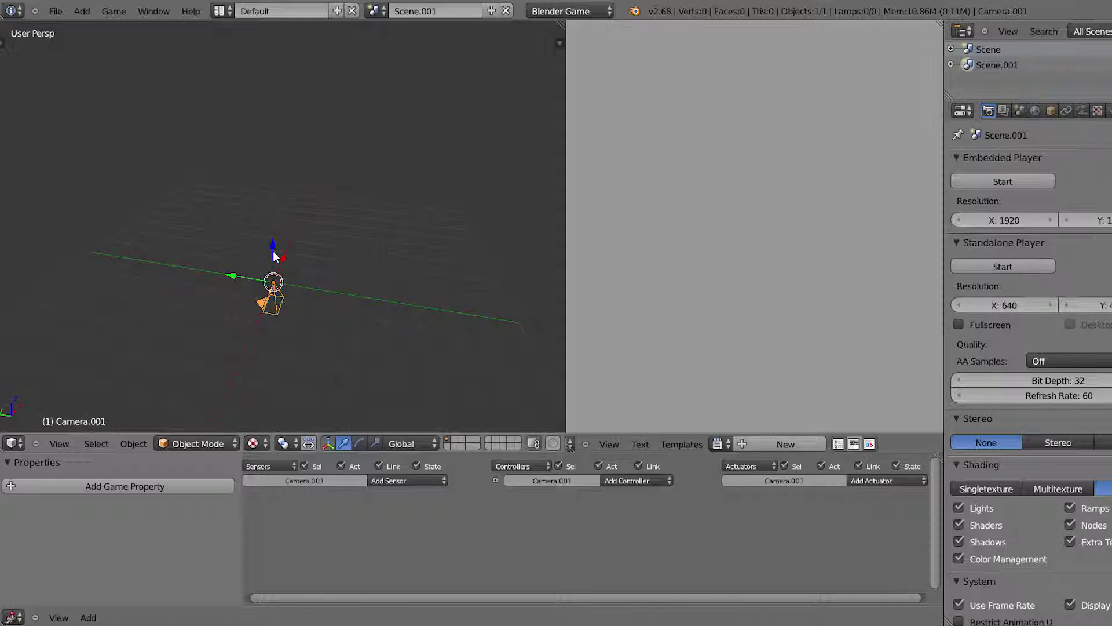
{"action": "mouse_move", "coordinate": [276, 256]}
{"action": "left_mouse_down"}
{"action": "mouse_move", "coordinate": [281, 127]}
{"action": "mouse_move", "coordinate": [282, 139]}
{"action": "left_mouse_up"}
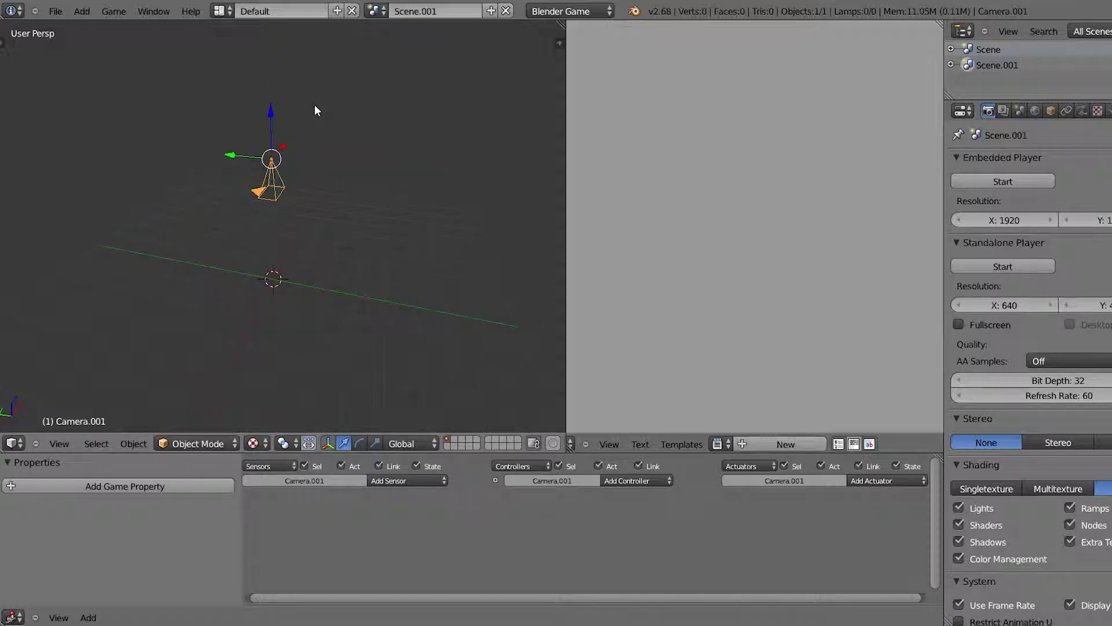
{"action": "left_click", "coordinate": [1082, 111]}
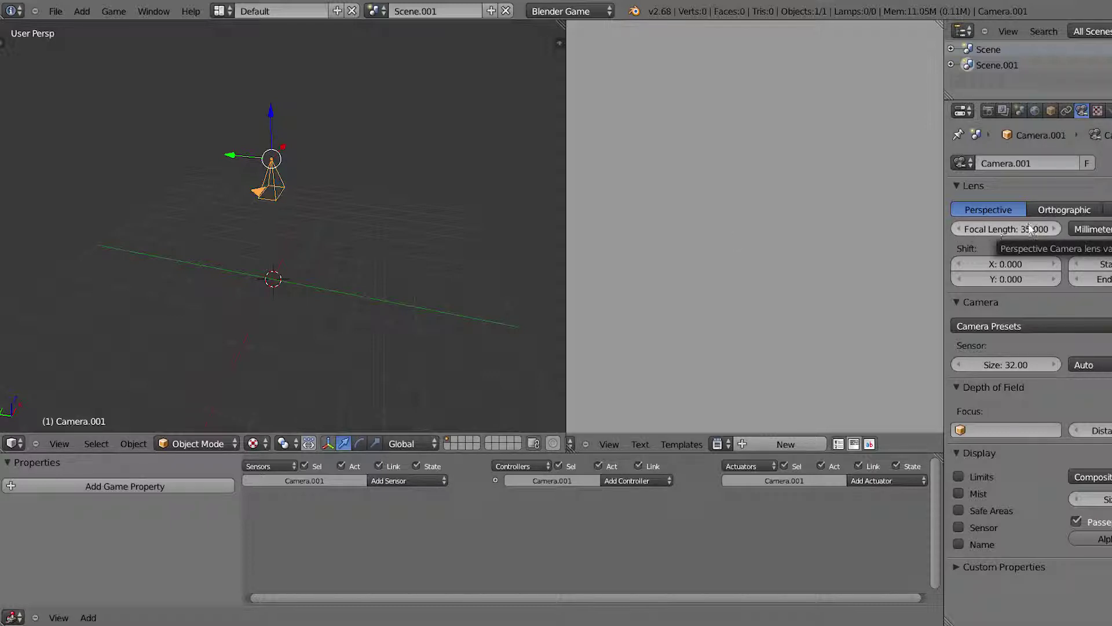
{"action": "left_click", "coordinate": [1060, 210]}
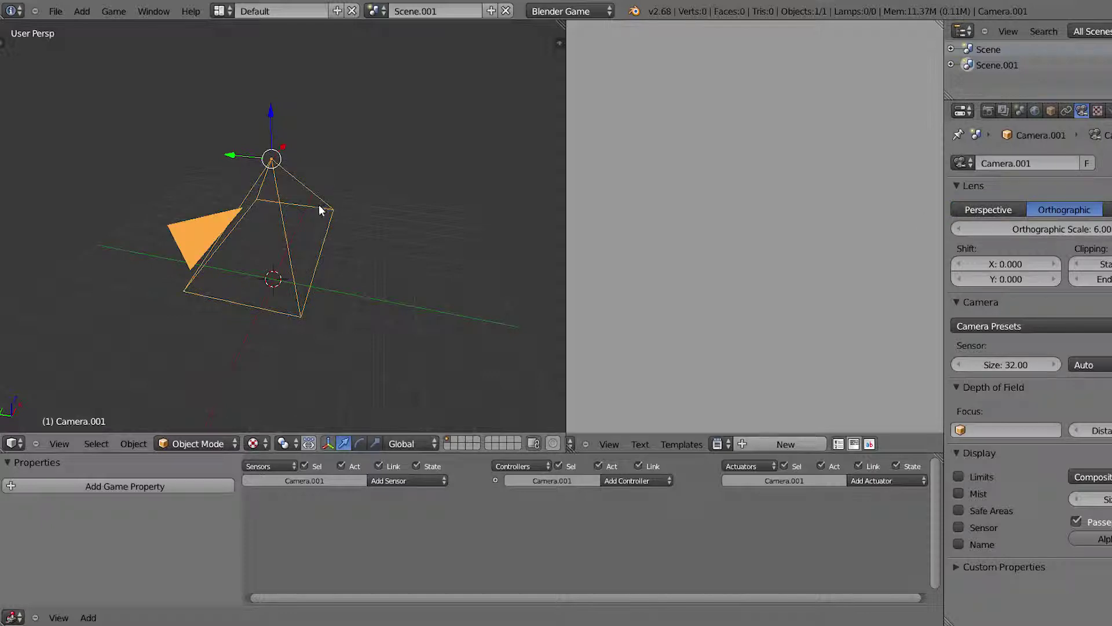
{"action": "middle_click_drag", "start_coordinate": [283, 249], "coordinate": [243, 233]}
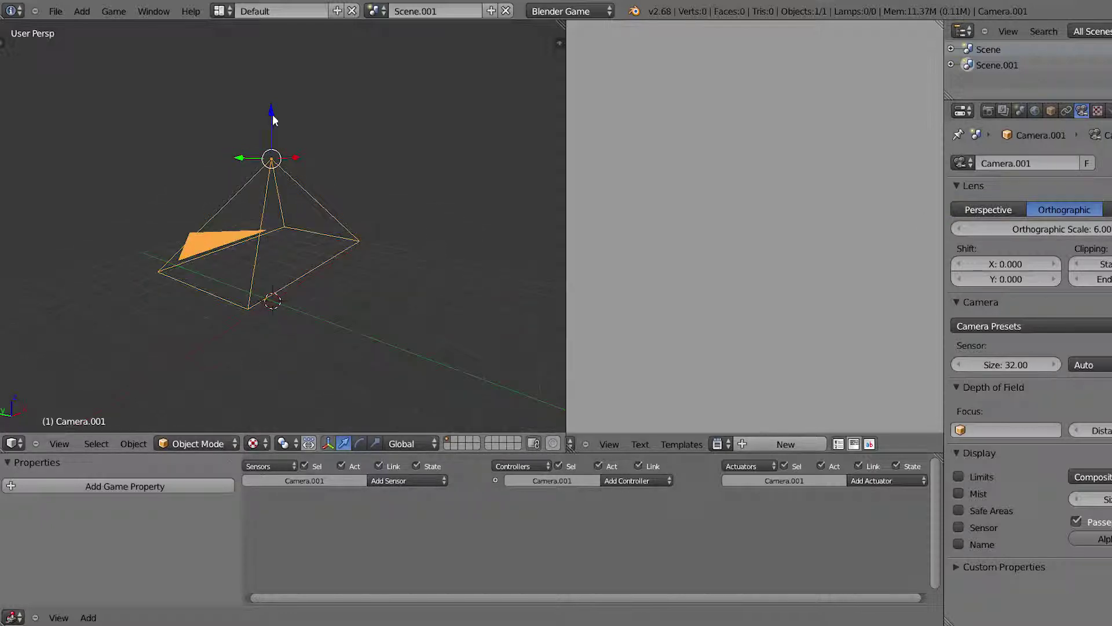
{"action": "left_click_drag", "start_coordinate": [273, 112], "coordinate": [268, 79]}
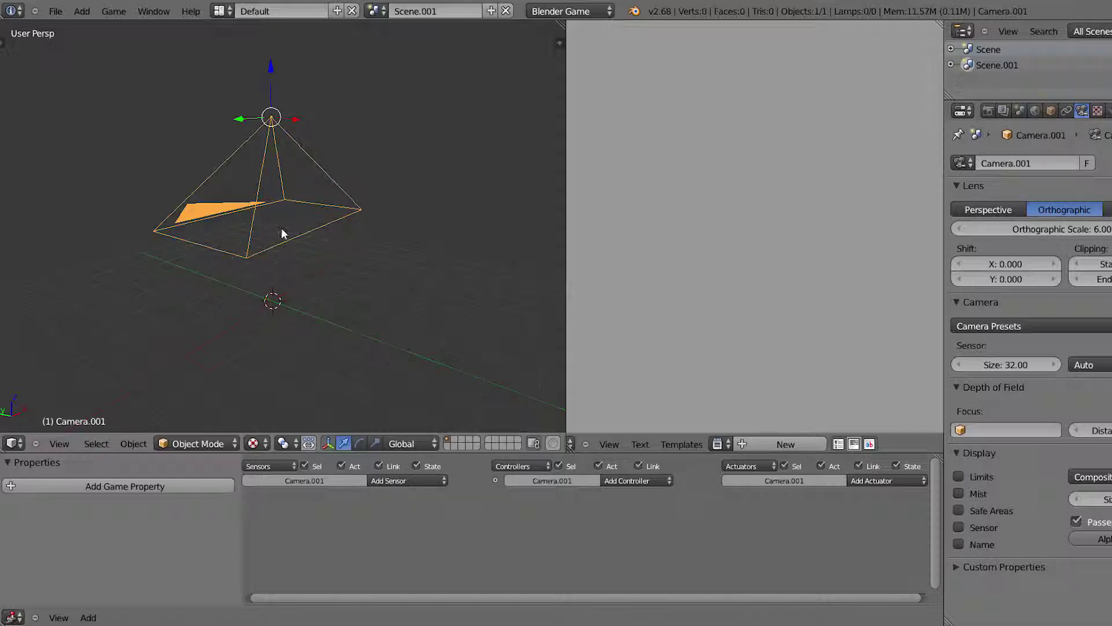
{"action": "middle_click_drag", "start_coordinate": [280, 231], "coordinate": [361, 244]}
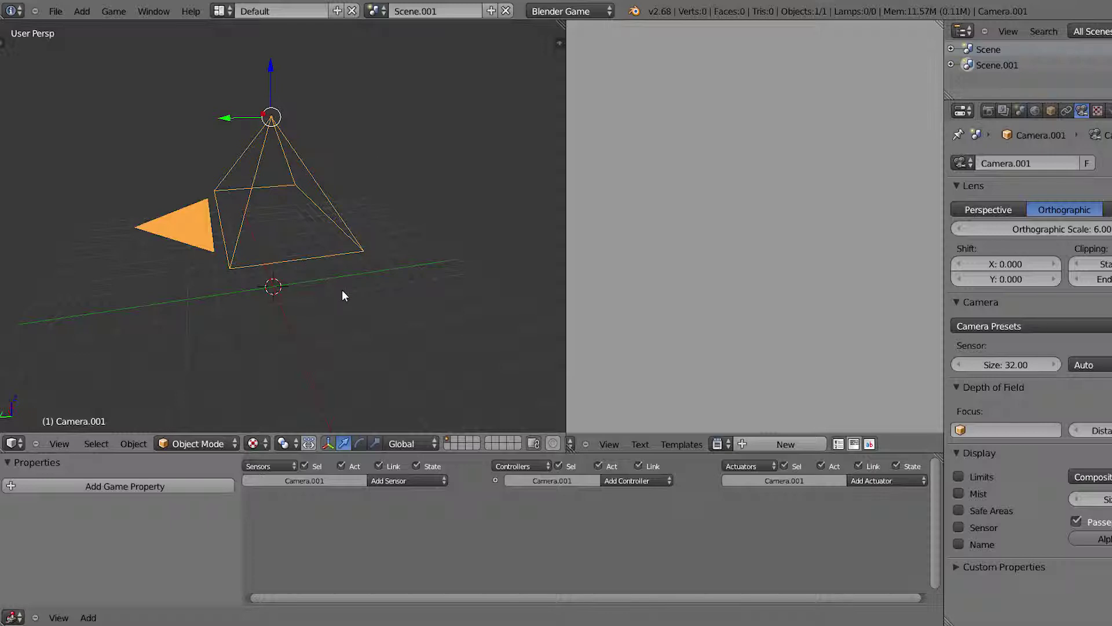
{"action": "middle_click_drag", "start_coordinate": [248, 253], "coordinate": [271, 279]}
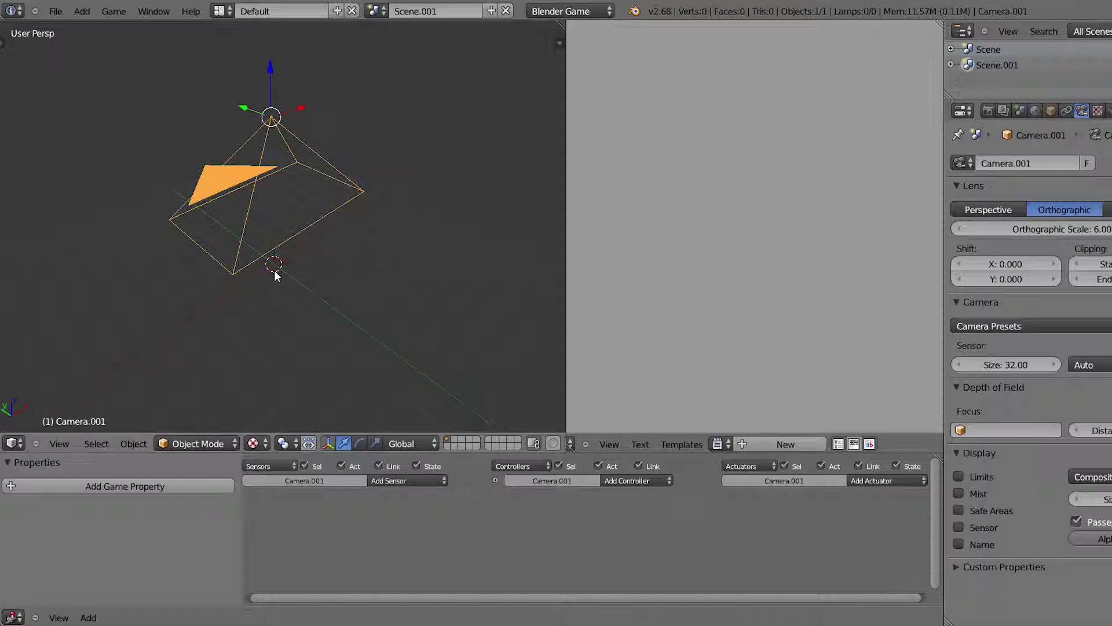
{"action": "middle_click_drag", "start_coordinate": [298, 184], "coordinate": [313, 239]}
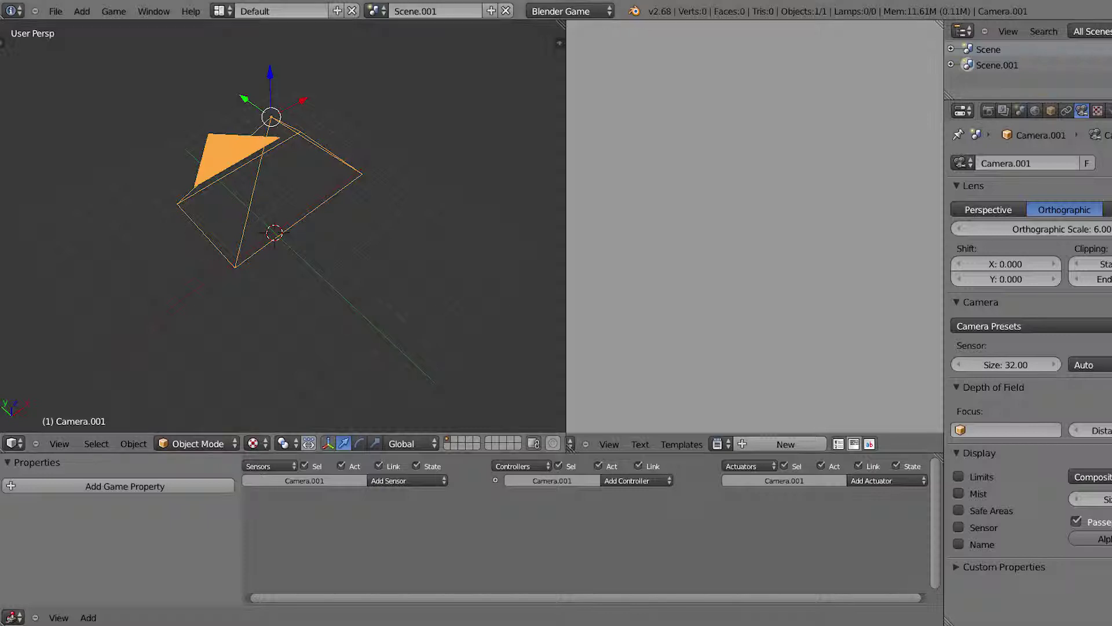
Step: Append the Health group from player_health.blend into the overlay scene and view it through the camera
{"action": "left_click", "coordinate": [55, 11]}
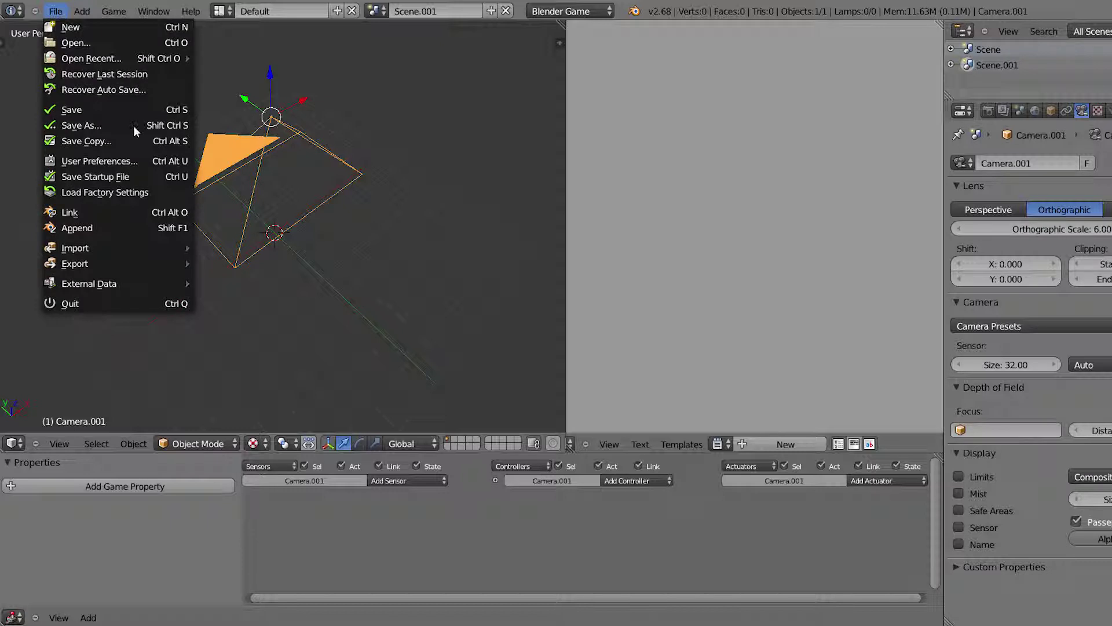
{"action": "left_click", "coordinate": [124, 227]}
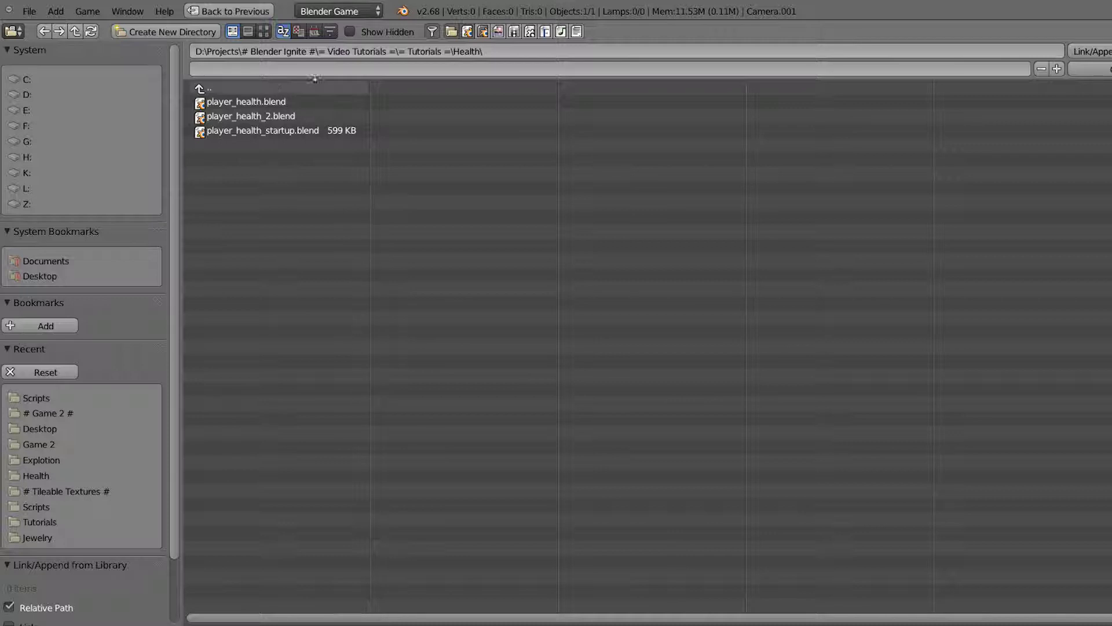
{"action": "left_click", "coordinate": [250, 102]}
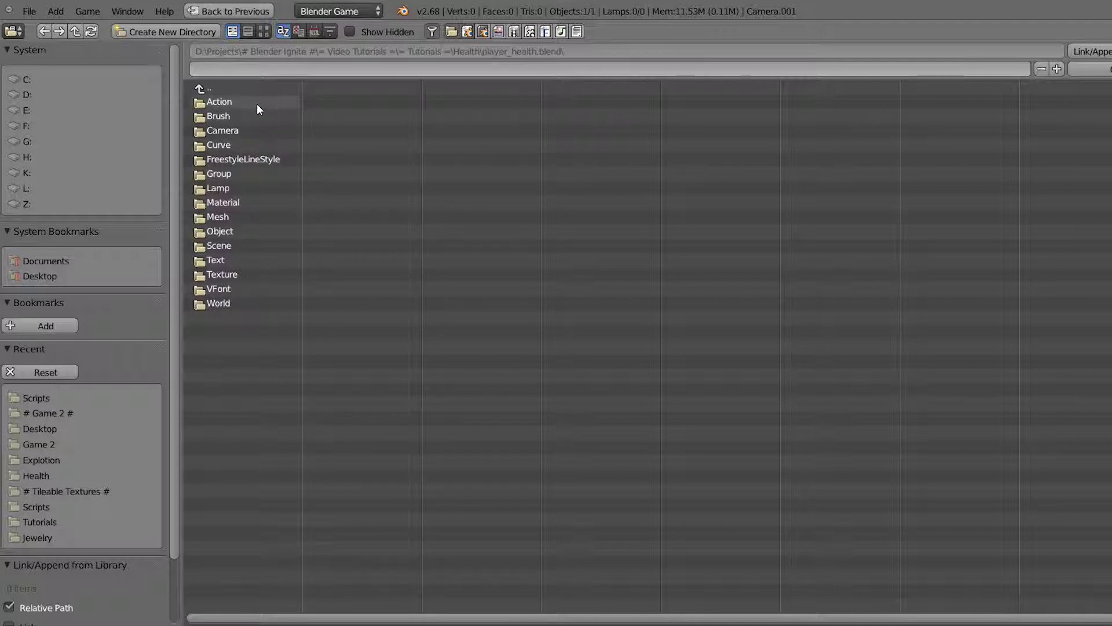
{"action": "left_click", "coordinate": [263, 178]}
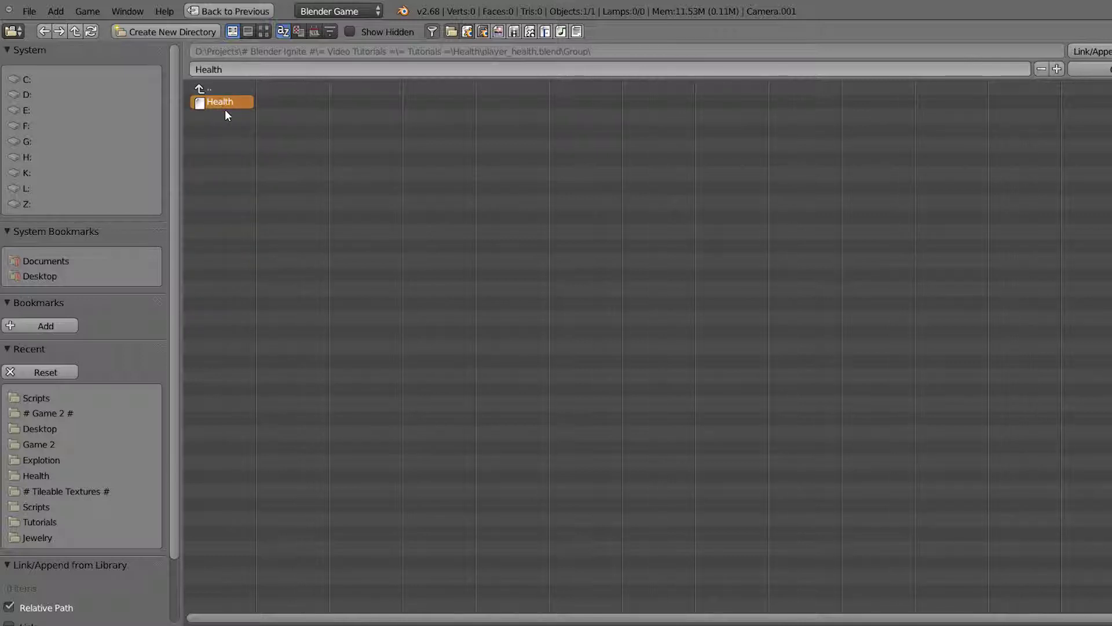
{"action": "left_click", "coordinate": [1090, 51]}
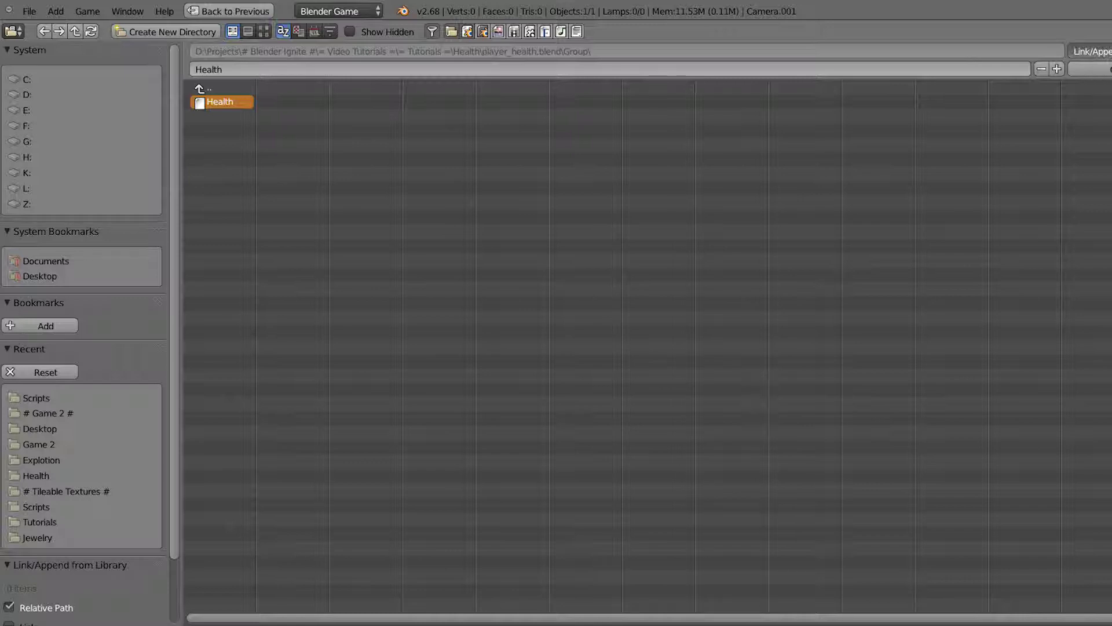
{"action": "middle_click_drag", "start_coordinate": [341, 209], "coordinate": [380, 161]}
{"action": "key", "text": "KP_0"}
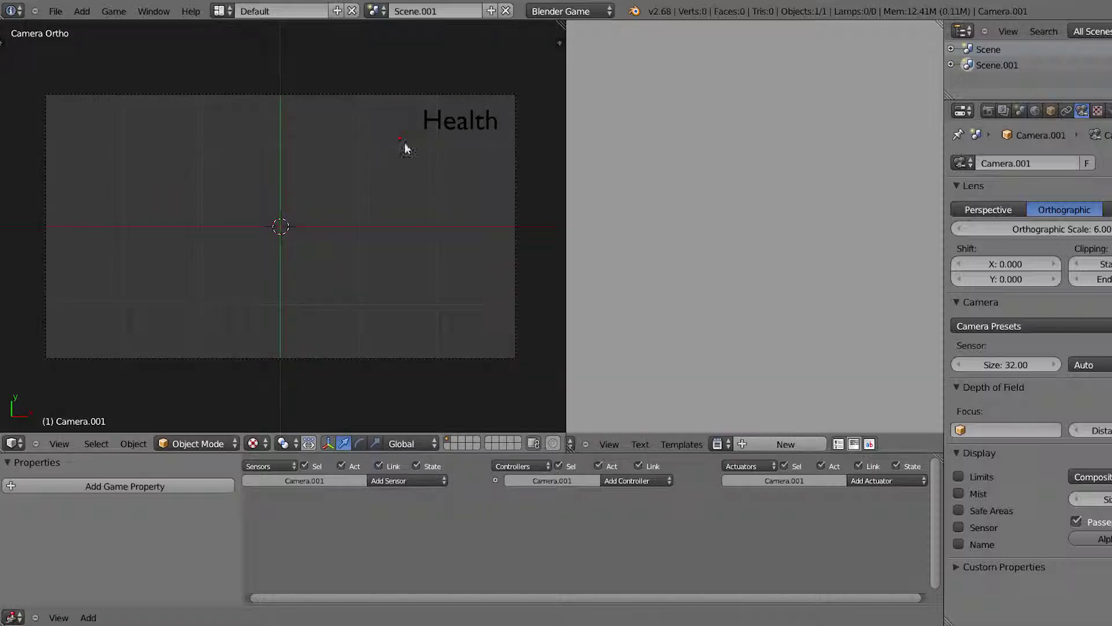
Step: Move the orthographic camera further up along the Z axis and check the framing through the camera
{"action": "middle_click_drag", "start_coordinate": [297, 249], "coordinate": [286, 227]}
{"action": "right_click", "coordinate": [281, 226]}
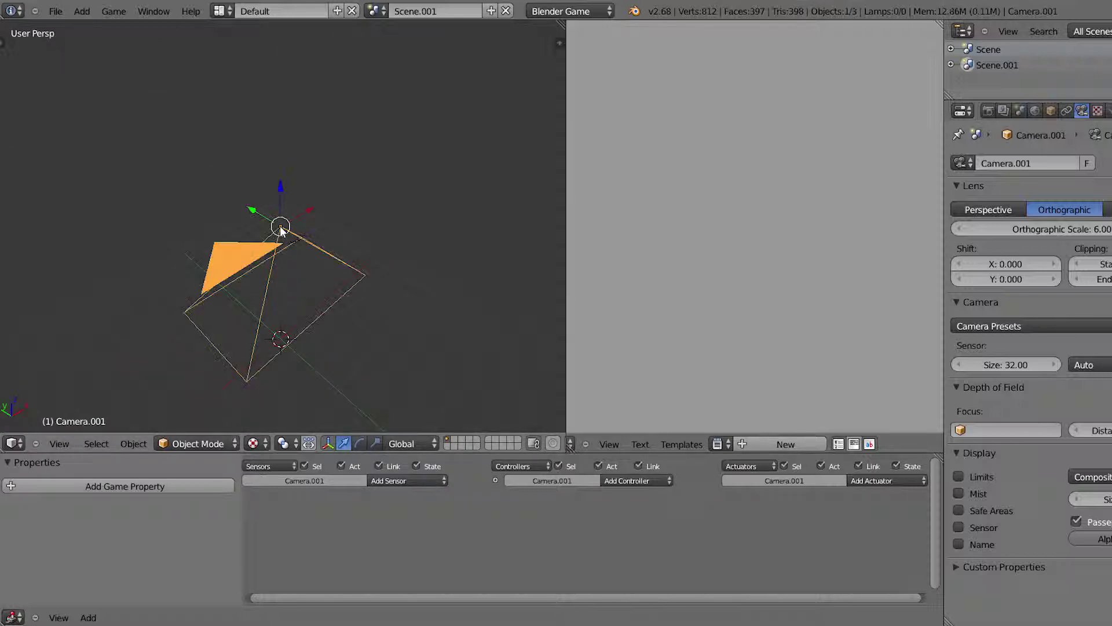
{"action": "key", "text": "g"}
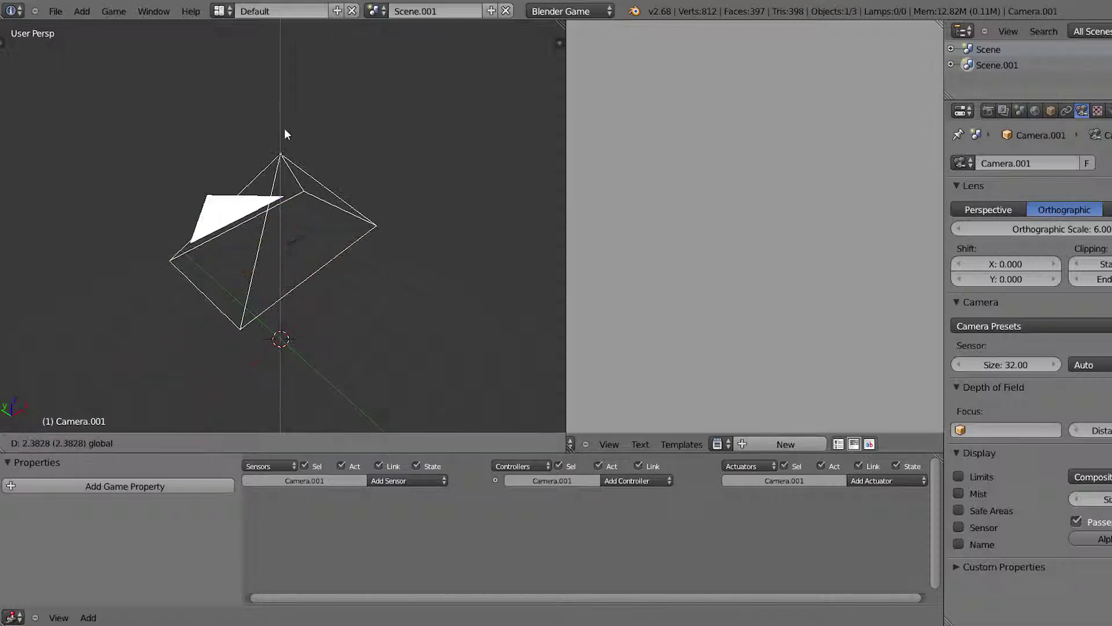
{"action": "left_click", "coordinate": [284, 127]}
{"action": "key", "text": "KP_0"}
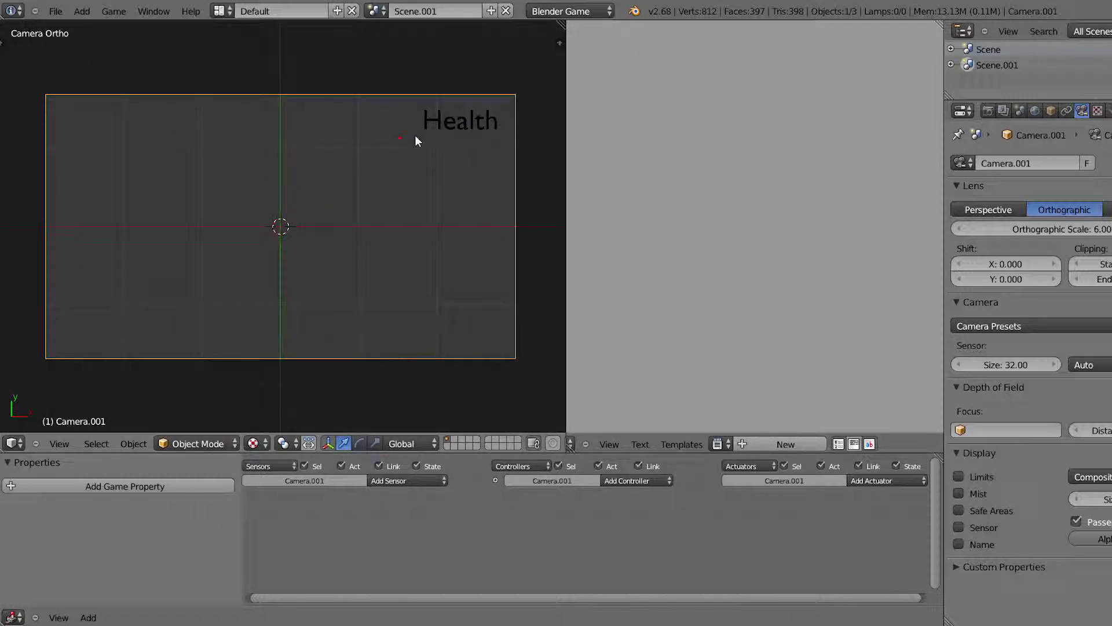
{"action": "right_click", "coordinate": [439, 121]}
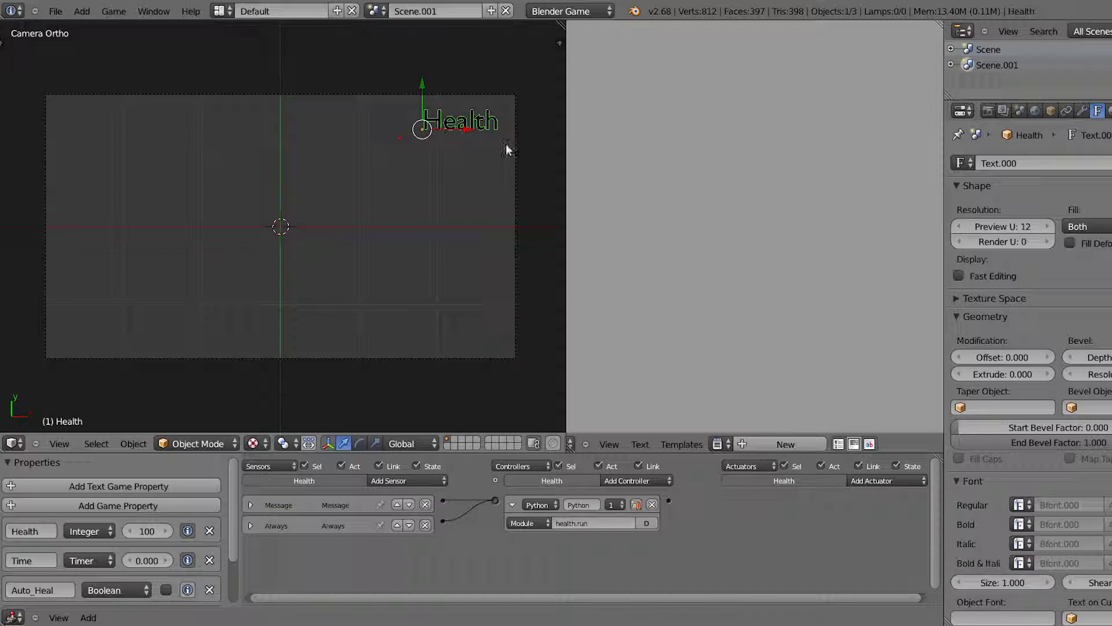
{"action": "key", "text": "s"}
{"action": "left_click", "coordinate": [471, 137]}
{"action": "key", "text": "g"}
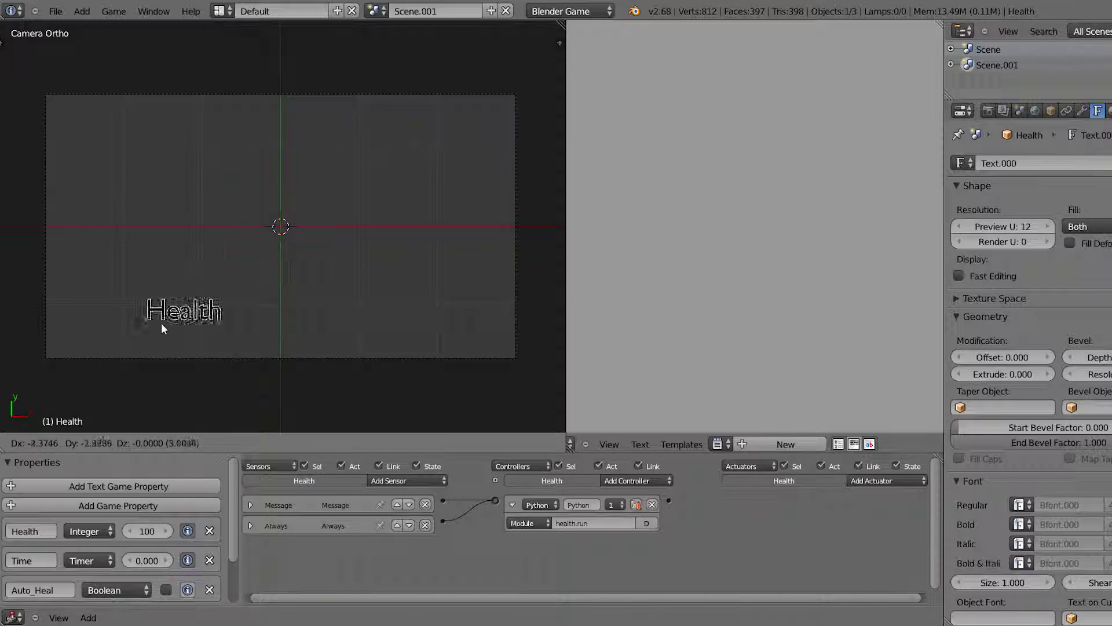
{"action": "left_click", "coordinate": [450, 138]}
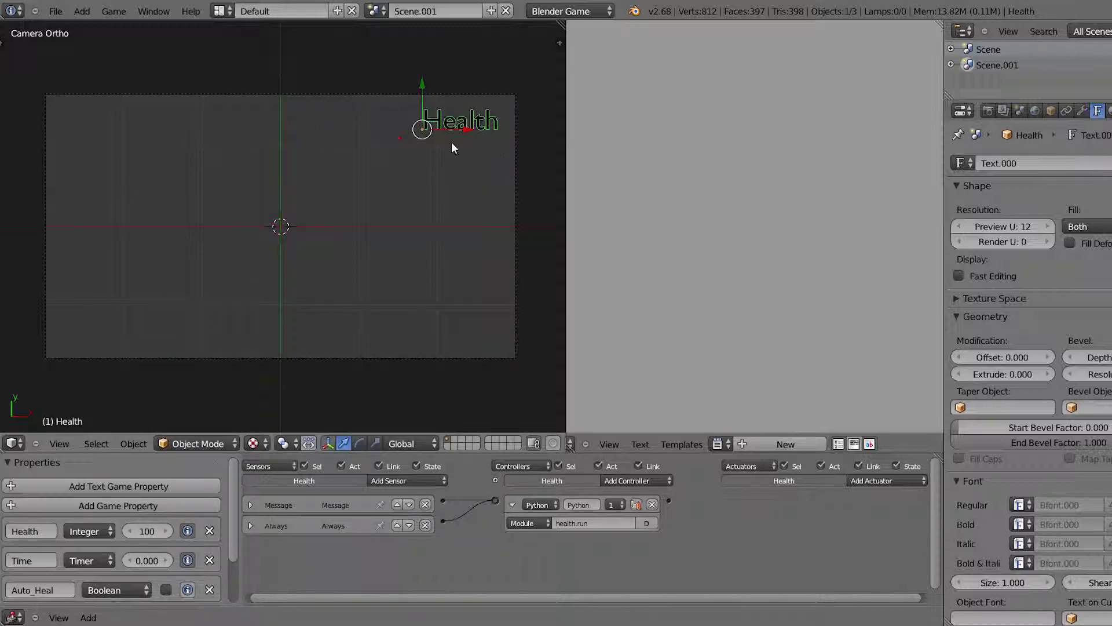
Step: Select the Health Bar plane and examine its game property and logic bricks
{"action": "right_click", "coordinate": [401, 142]}
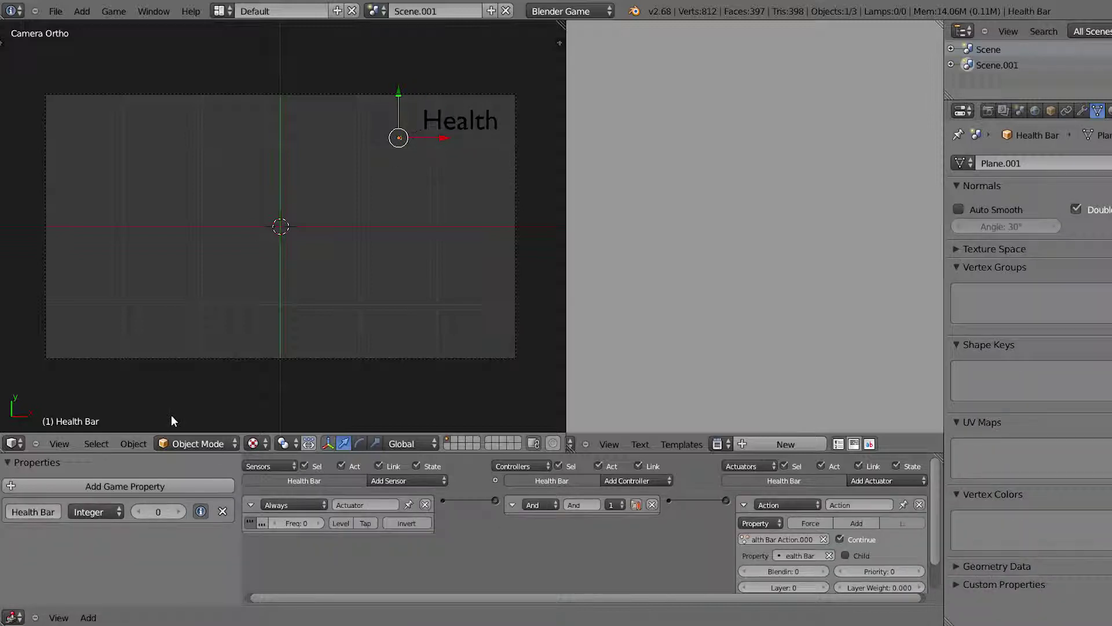
{"action": "scroll", "coordinate": [582, 504], "scroll_direction": "down", "scroll_amount": 2}
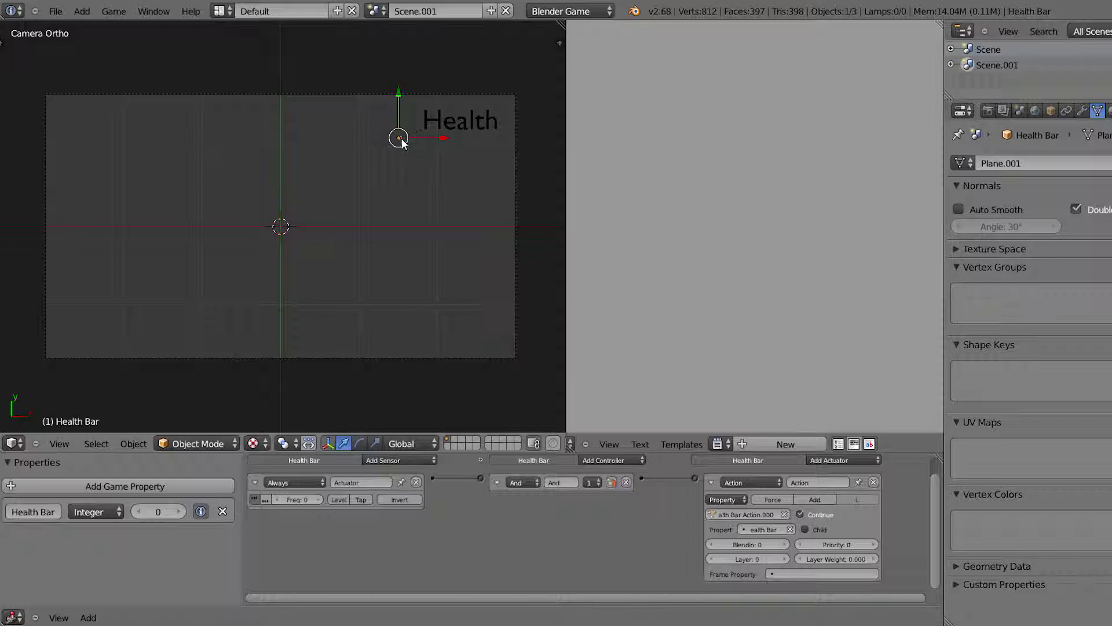
Step: Select the Health text and enlarge the logic editor and its properties area so all its game properties fit
{"action": "right_click", "coordinate": [464, 122]}
{"action": "mouse_move", "coordinate": [200, 454]}
{"action": "left_mouse_down"}
{"action": "mouse_move", "coordinate": [201, 362]}
{"action": "mouse_move", "coordinate": [203, 383]}
{"action": "left_mouse_up"}
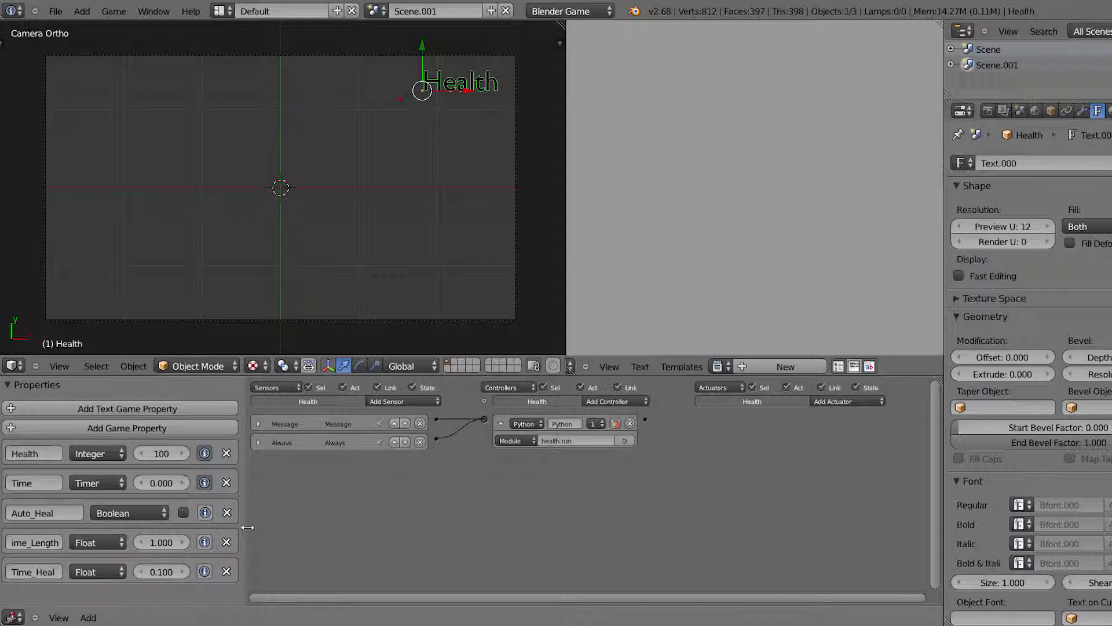
{"action": "left_click_drag", "start_coordinate": [239, 526], "coordinate": [262, 527]}
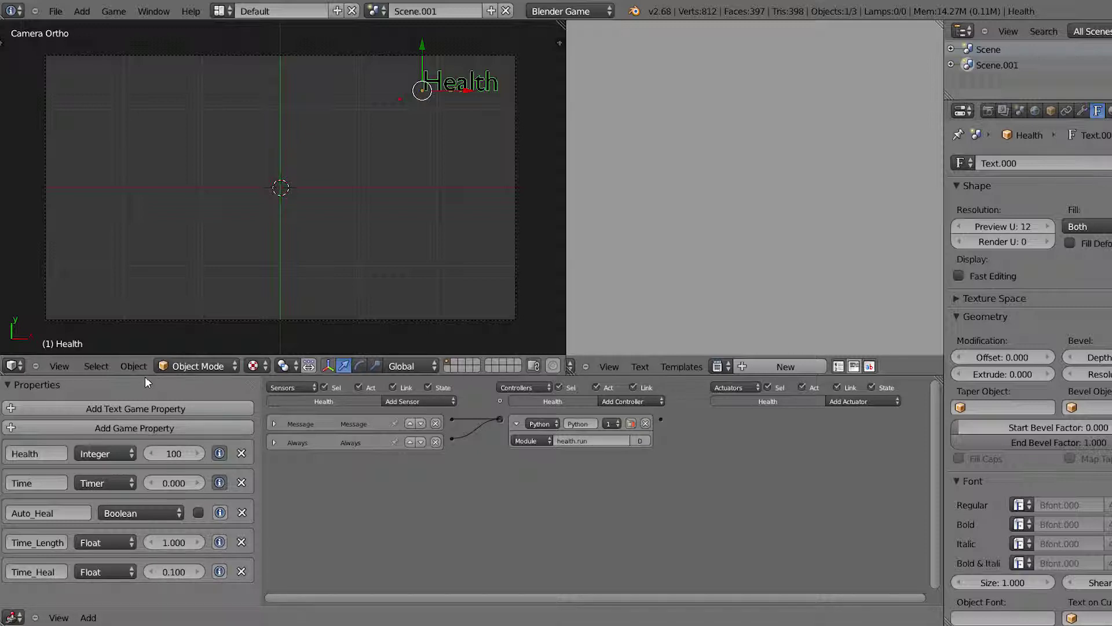
Step: Shrink the logic editor slightly and load health.py from the Video Tutorials Scripts folder into the text editor
{"action": "left_click_drag", "start_coordinate": [145, 375], "coordinate": [145, 403]}
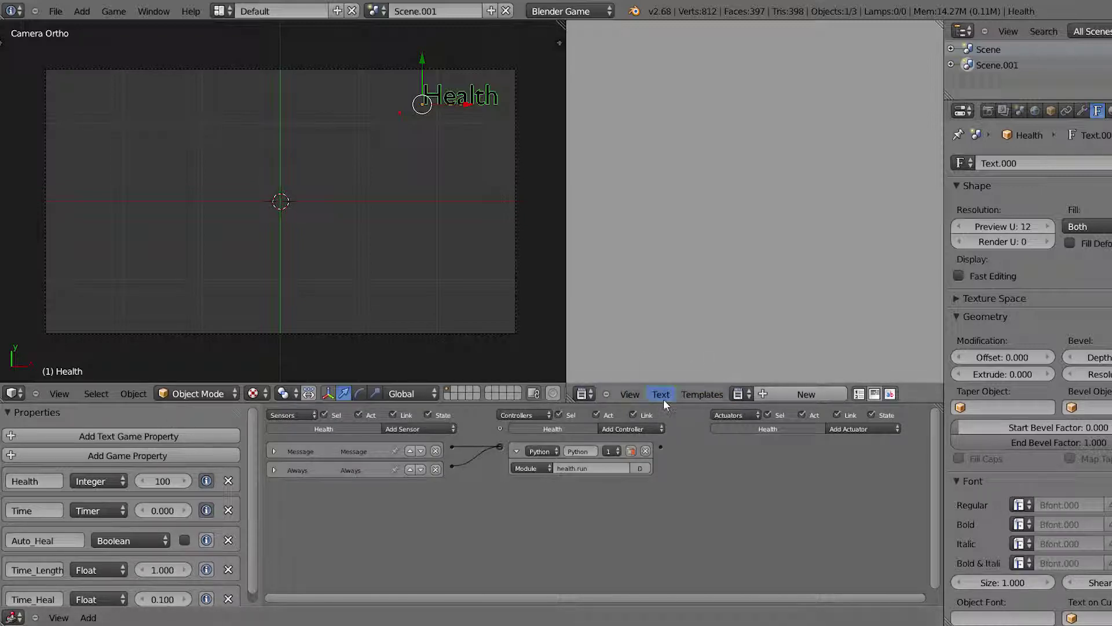
{"action": "left_click", "coordinate": [663, 398]}
{"action": "left_click", "coordinate": [687, 365]}
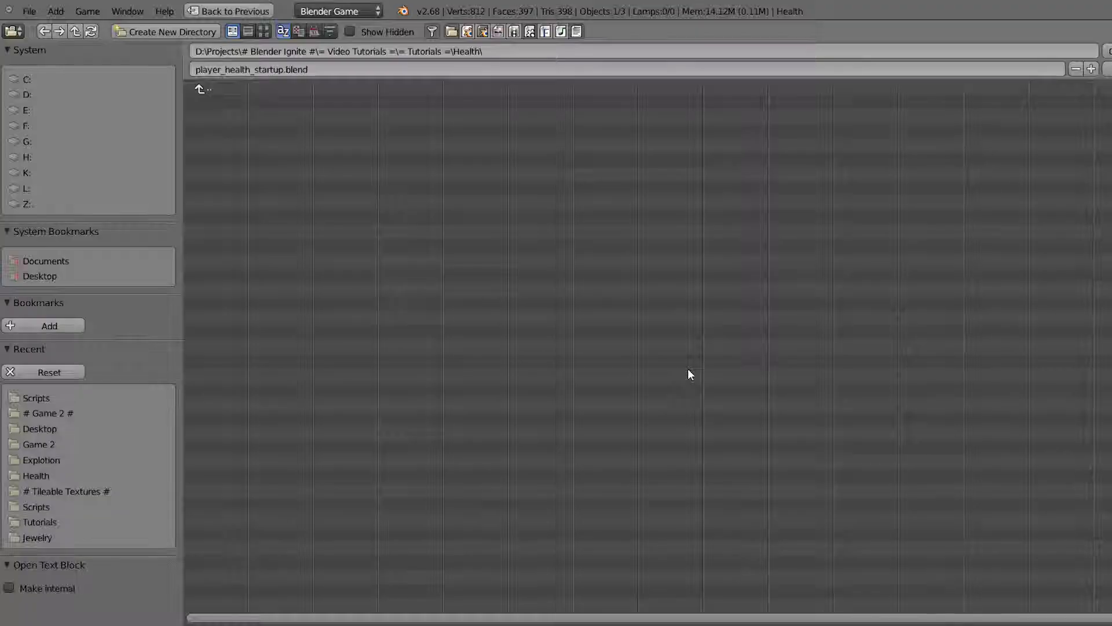
{"action": "left_click", "coordinate": [213, 88]}
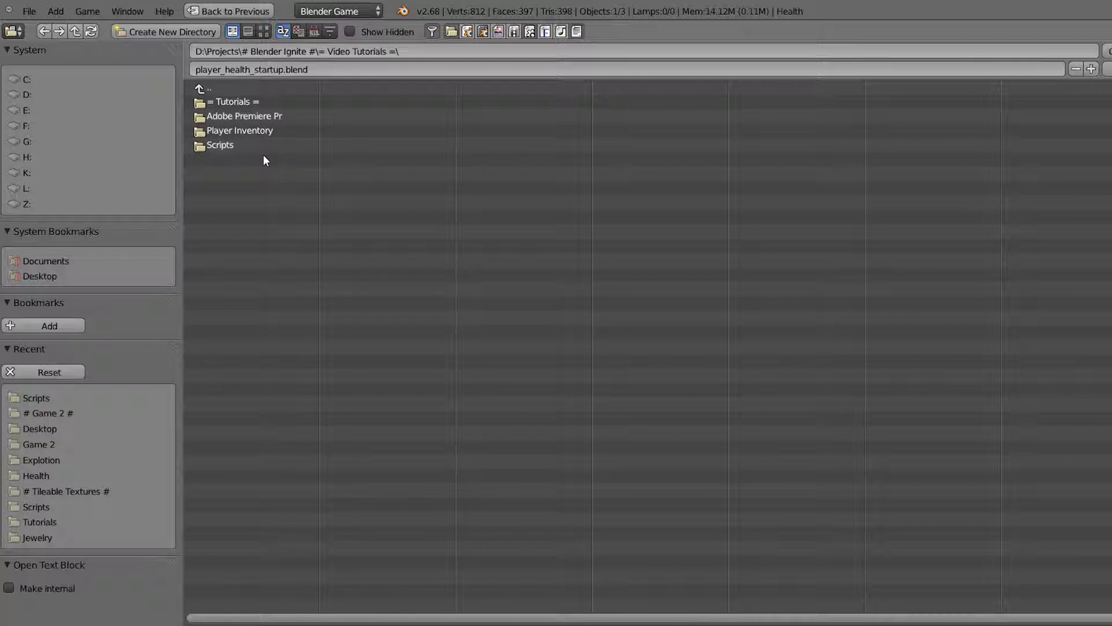
{"action": "double_click", "coordinate": [248, 146]}
{"action": "left_click", "coordinate": [231, 101]}
{"action": "left_click", "coordinate": [1107, 51]}
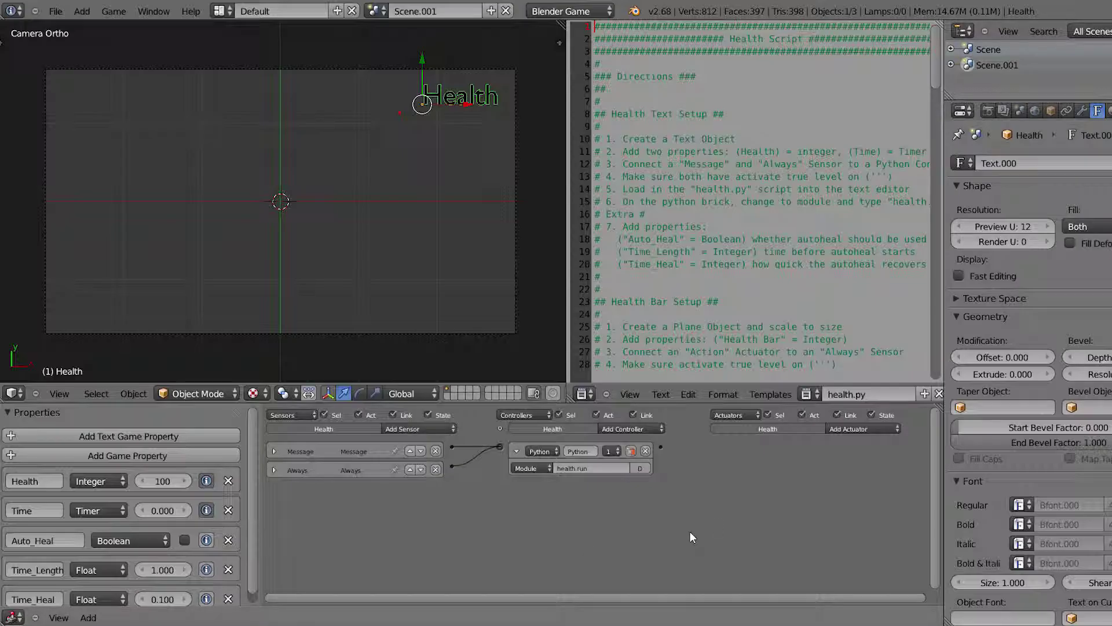
Step: Skim the setup directions in health.py and test-run the overlay scene in the game engine
{"action": "scroll", "coordinate": [753, 174], "scroll_direction": "down", "scroll_amount": 5}
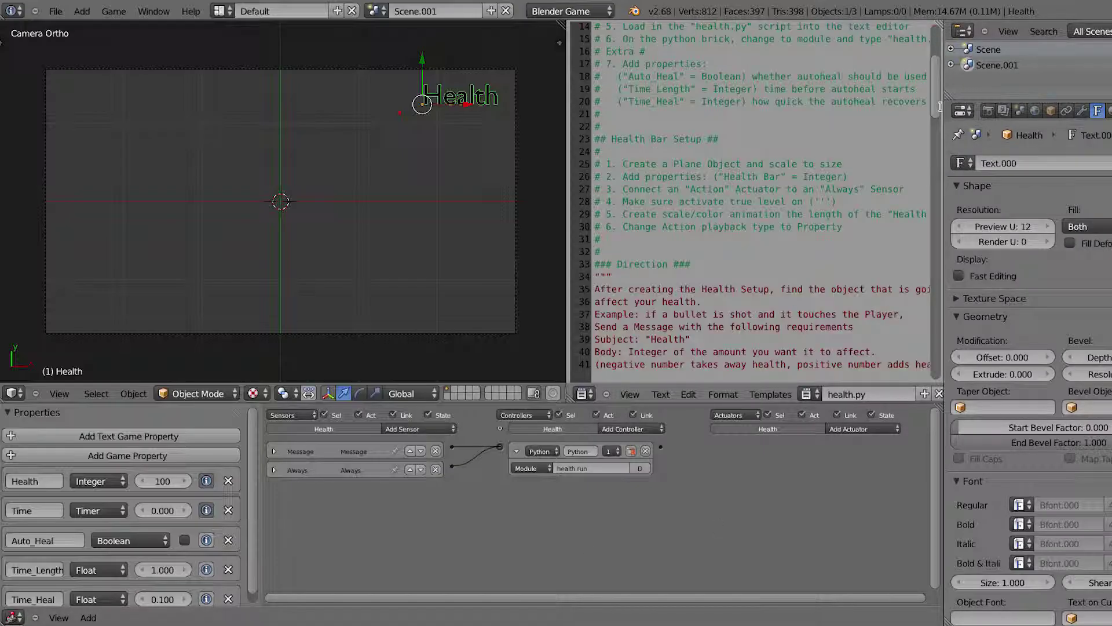
{"action": "scroll", "coordinate": [638, 145], "scroll_direction": "up", "scroll_amount": 4}
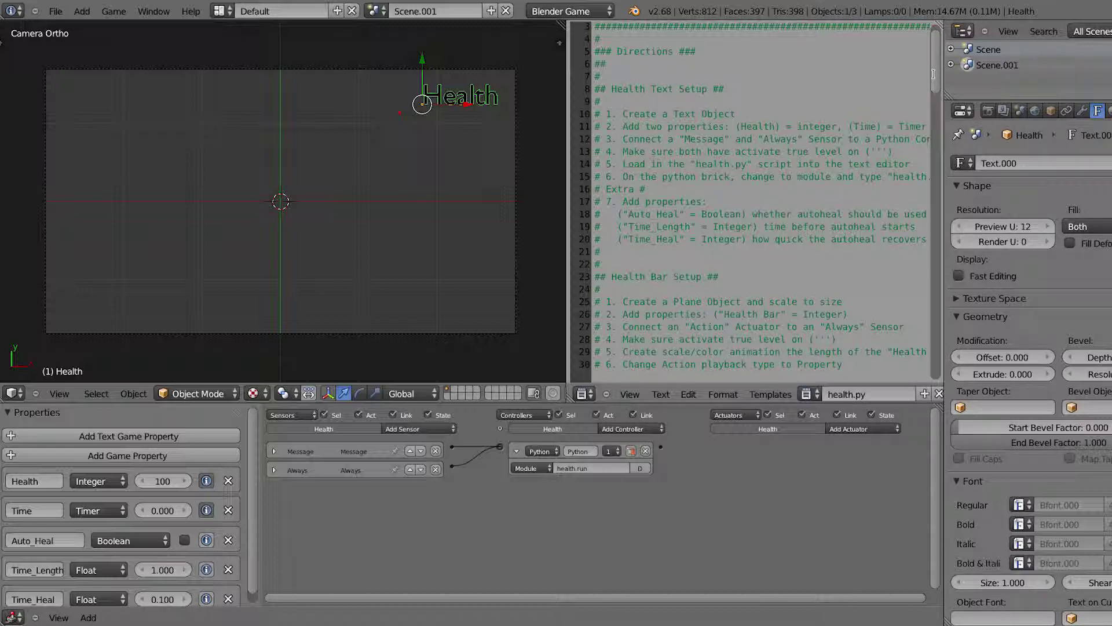
{"action": "left_click_drag", "start_coordinate": [946, 73], "coordinate": [936, 51]}
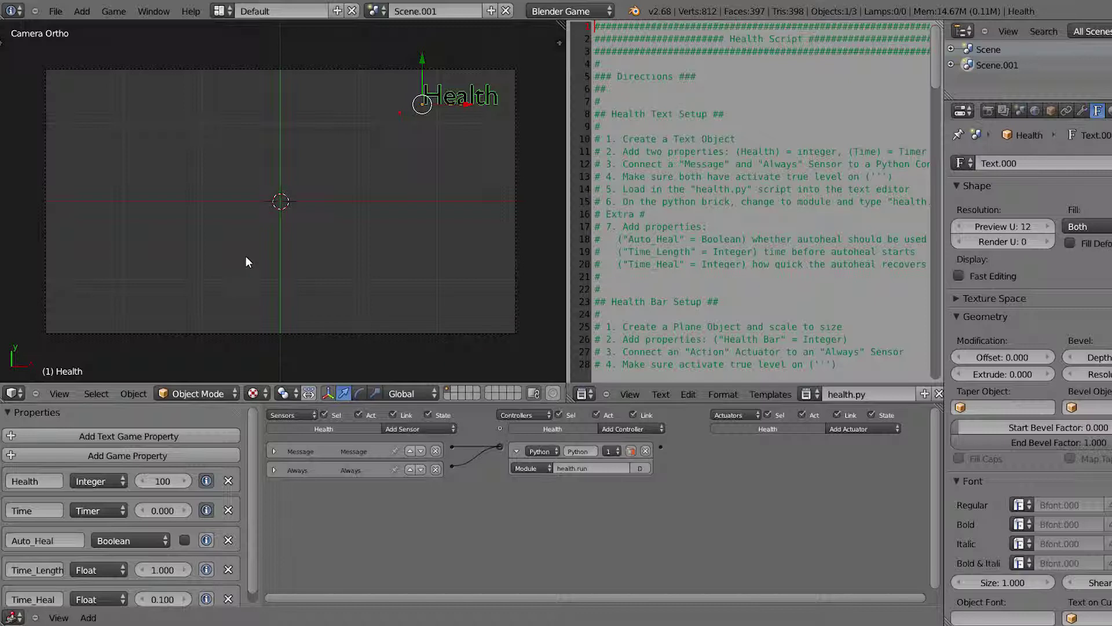
{"action": "key", "text": "p"}
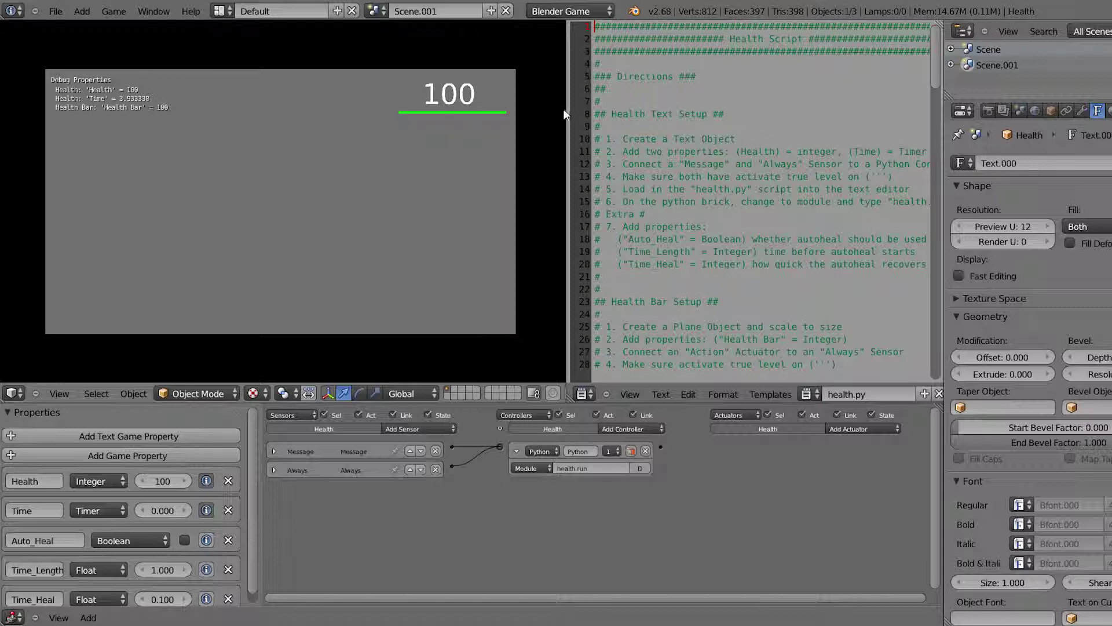
{"action": "key", "text": "Escape"}
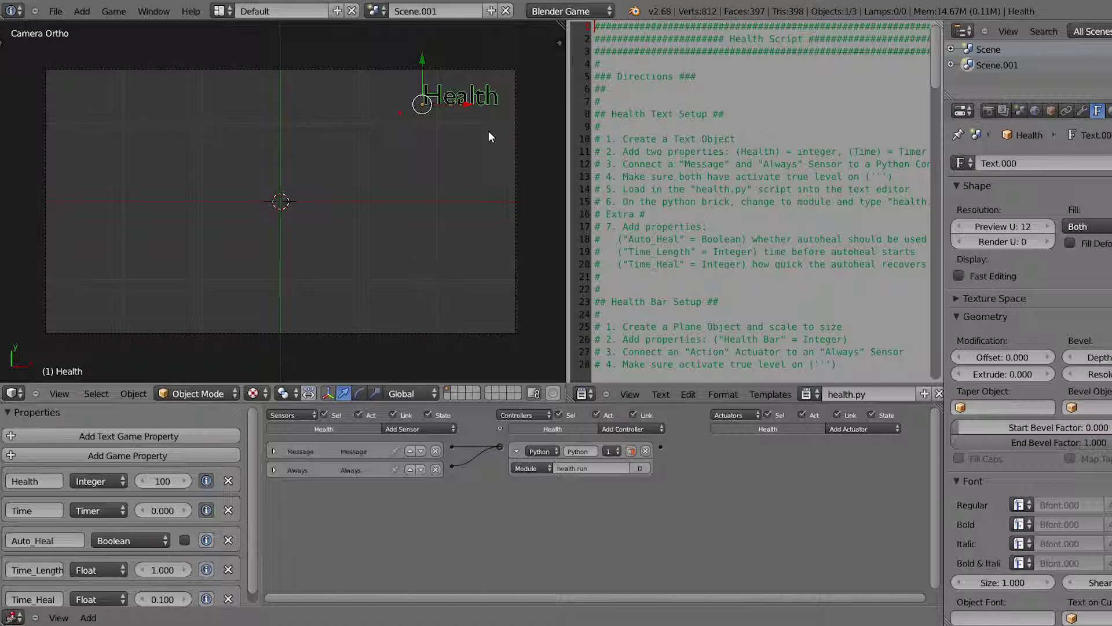
Step: Rename the current scene Scene.001 to Overlay
{"action": "left_click", "coordinate": [450, 10]}
{"action": "type", "text": "Over"}
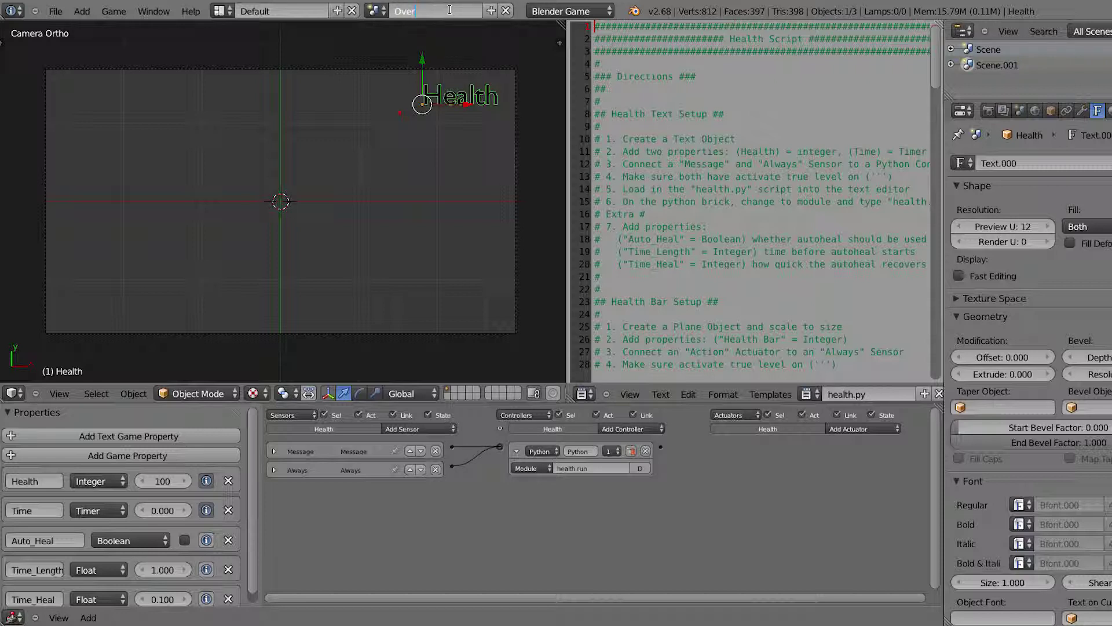
{"action": "type", "text": "lay"}
{"action": "key", "text": "Return"}
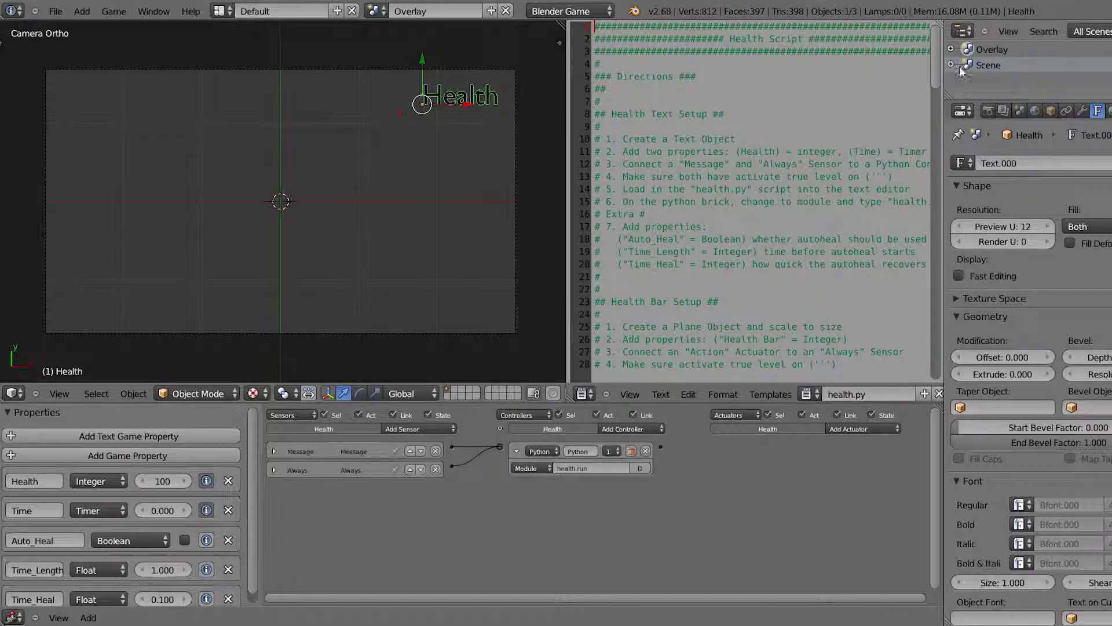
Step: Switch to the main scene named Scene and give its camera an Always sensor and a Scene actuator
{"action": "left_click", "coordinate": [1106, 33]}
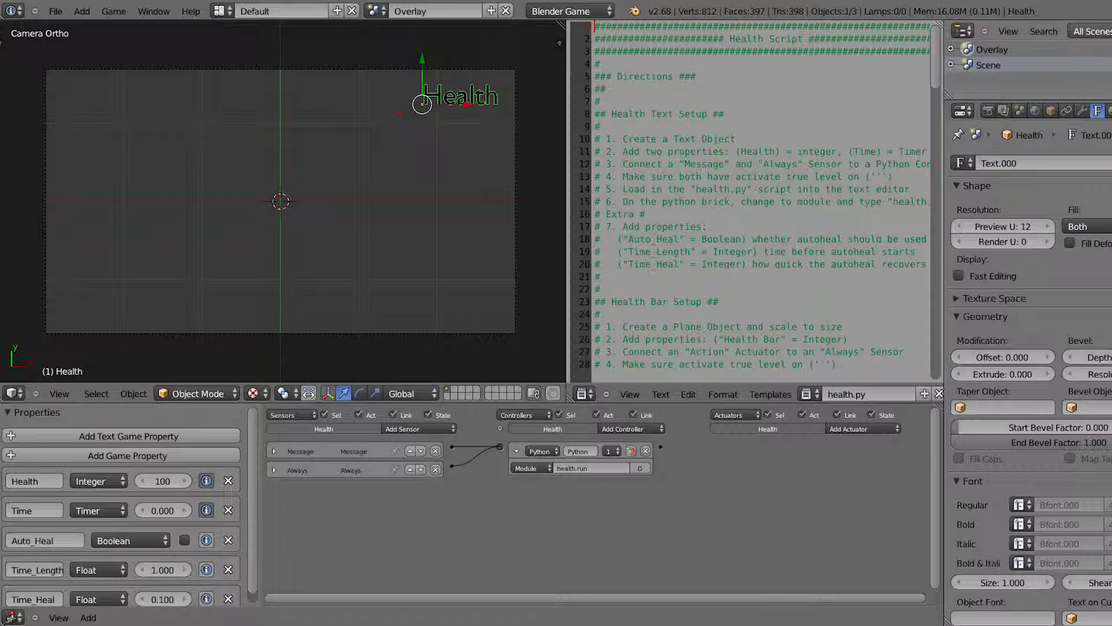
{"action": "left_click", "coordinate": [991, 64]}
{"action": "left_click", "coordinate": [995, 49]}
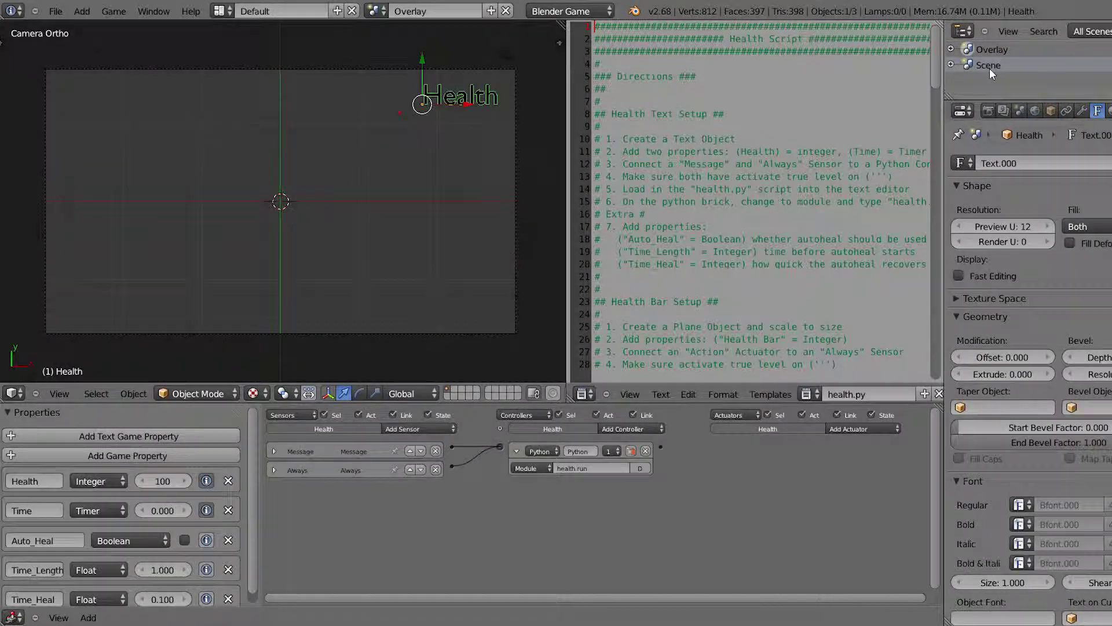
{"action": "left_click", "coordinate": [989, 66]}
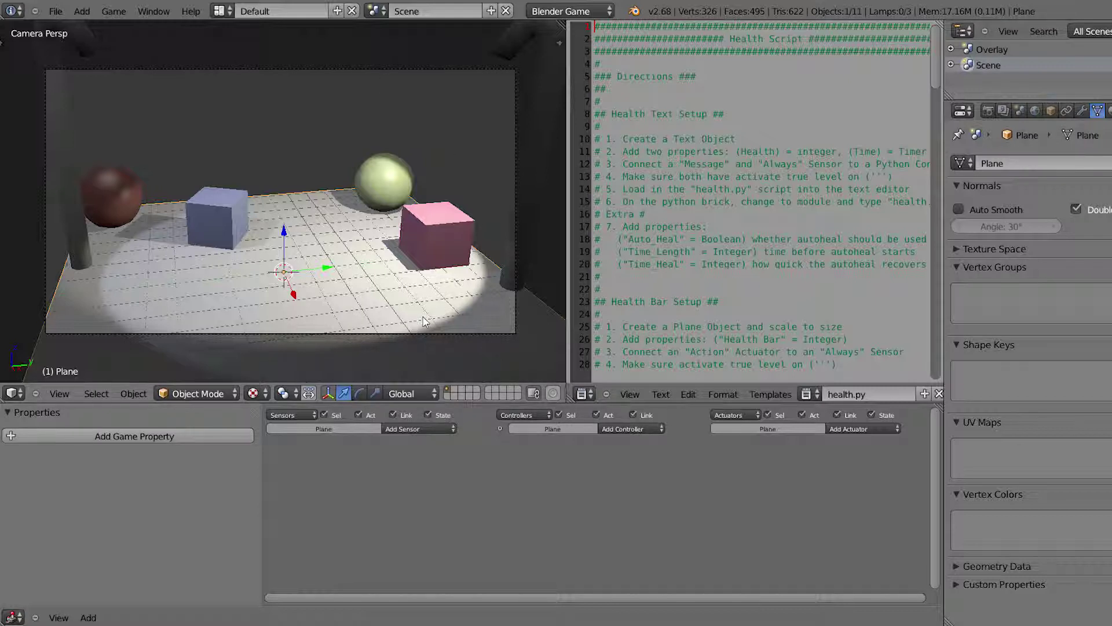
{"action": "right_click", "coordinate": [288, 332]}
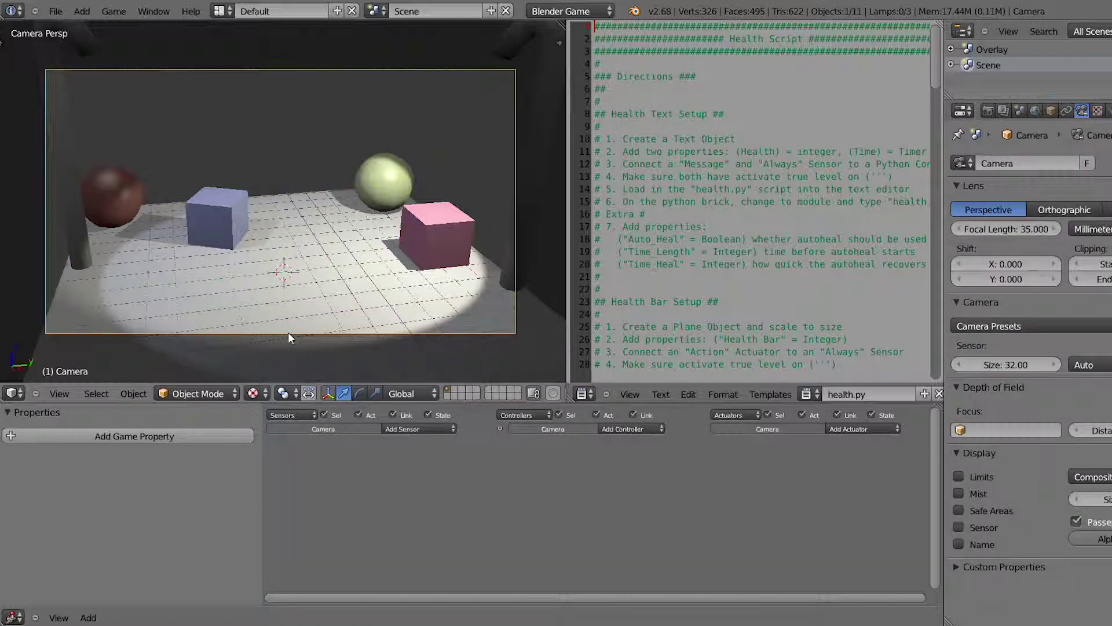
{"action": "left_click", "coordinate": [437, 429]}
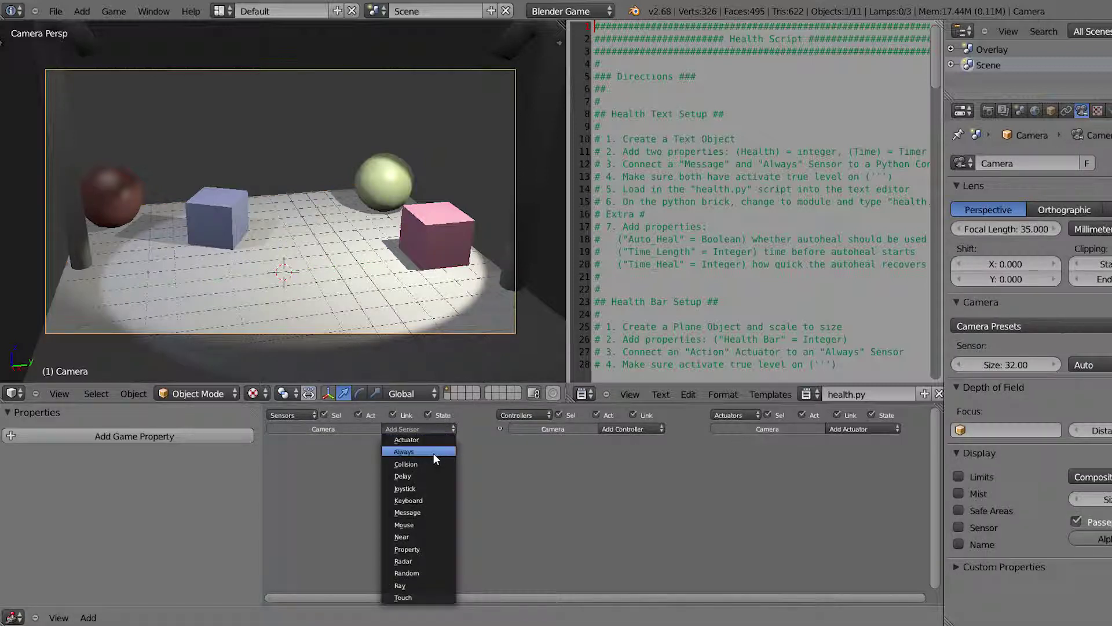
{"action": "left_click", "coordinate": [433, 453]}
{"action": "left_click", "coordinate": [857, 430]}
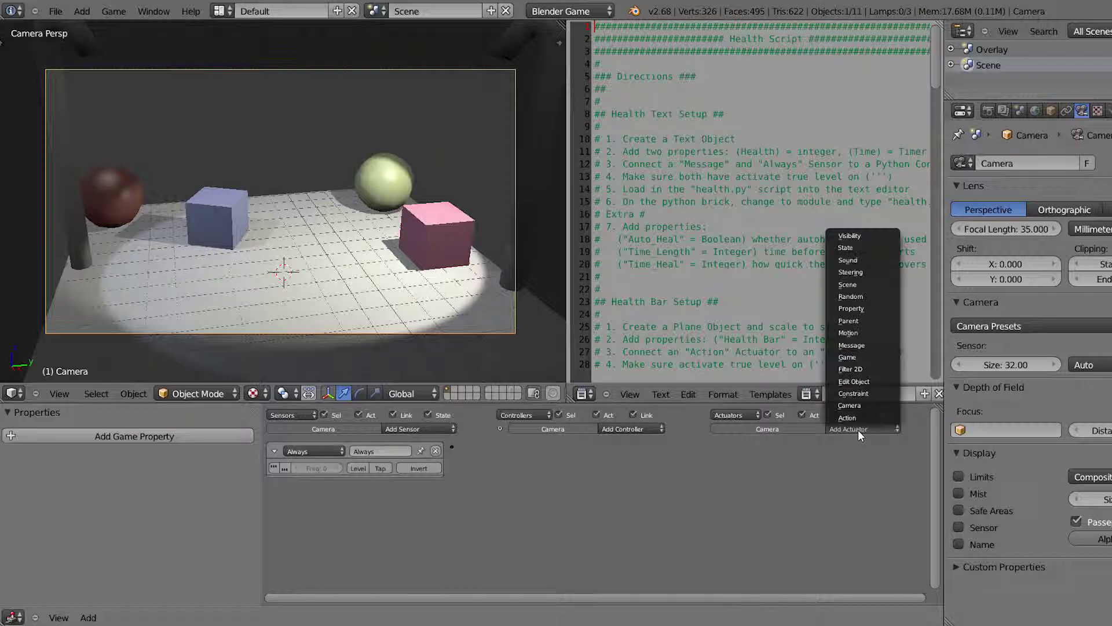
{"action": "left_click", "coordinate": [861, 284]}
Step: Set the Scene actuator to Add Overlay Scene with Overlay, linked to the Always sensor, and test-run the game
{"action": "left_click", "coordinate": [797, 467]}
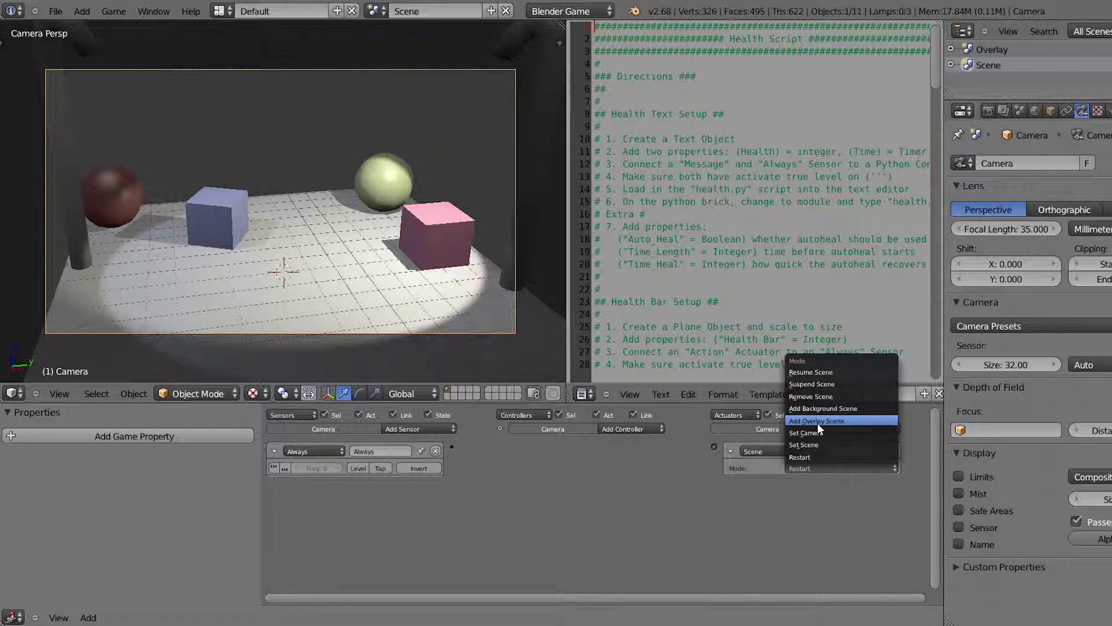
{"action": "left_click", "coordinate": [818, 422]}
{"action": "left_click", "coordinate": [811, 482]}
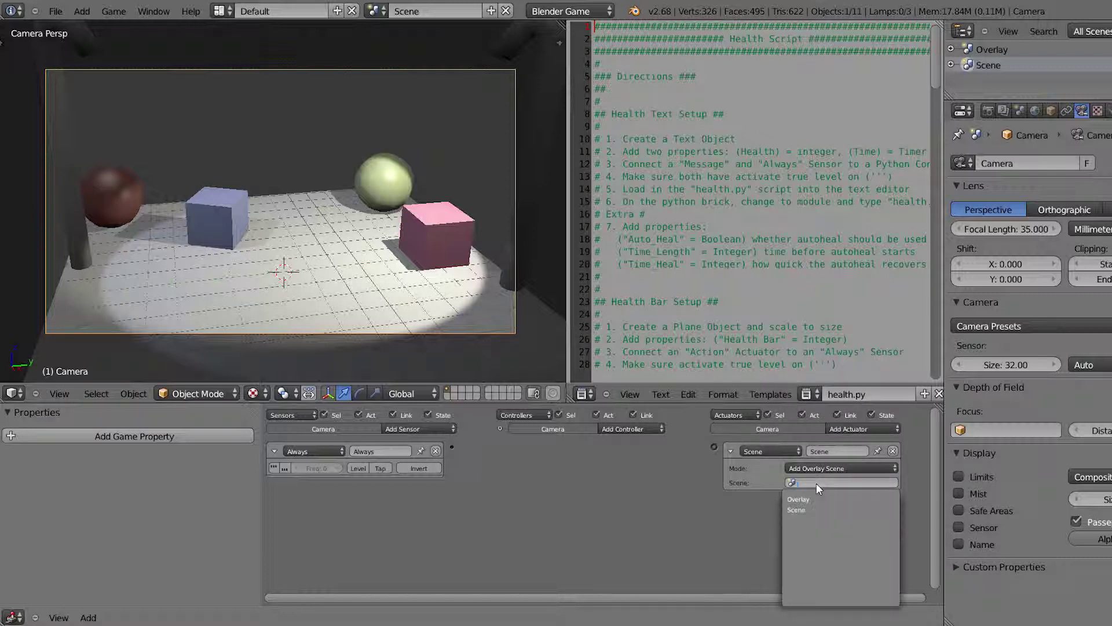
{"action": "left_click", "coordinate": [817, 498]}
{"action": "left_click_drag", "start_coordinate": [713, 446], "coordinate": [453, 446]}
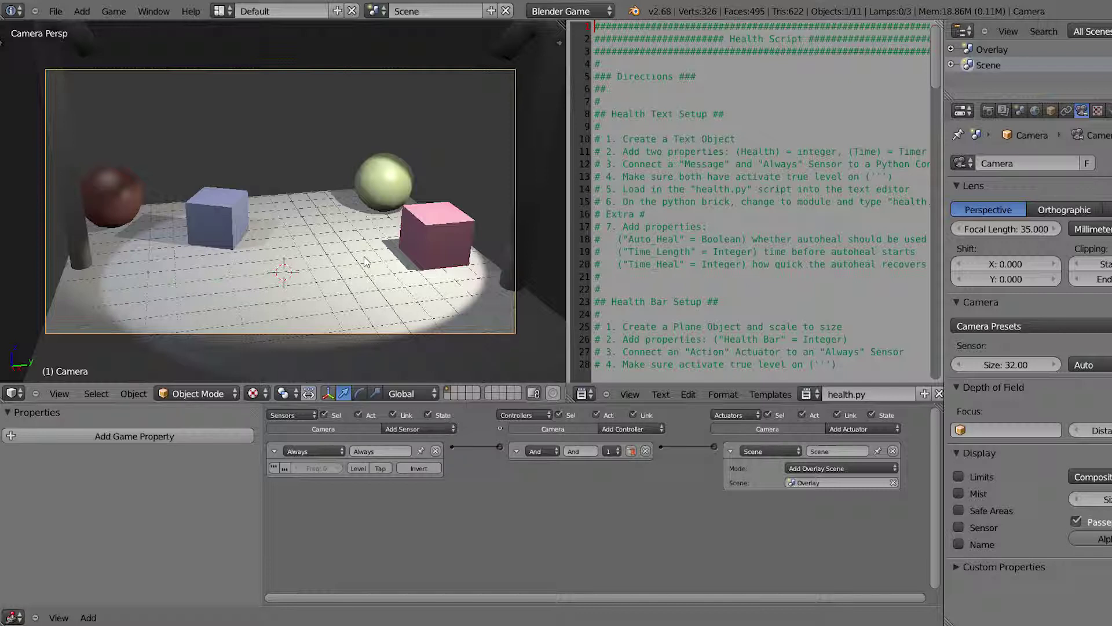
{"action": "key", "text": "p"}
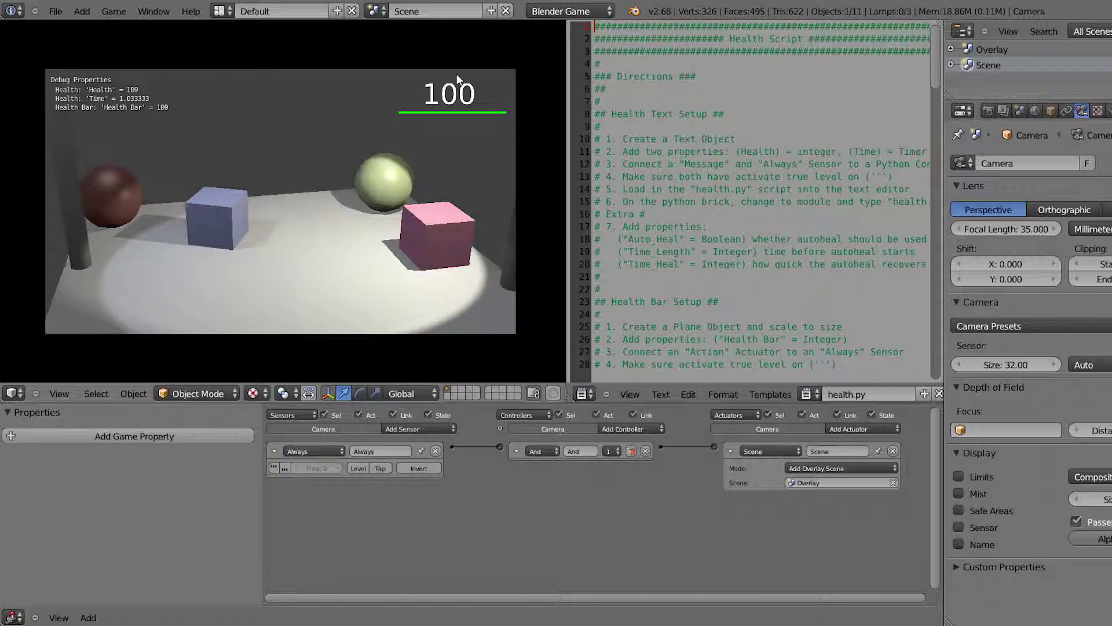
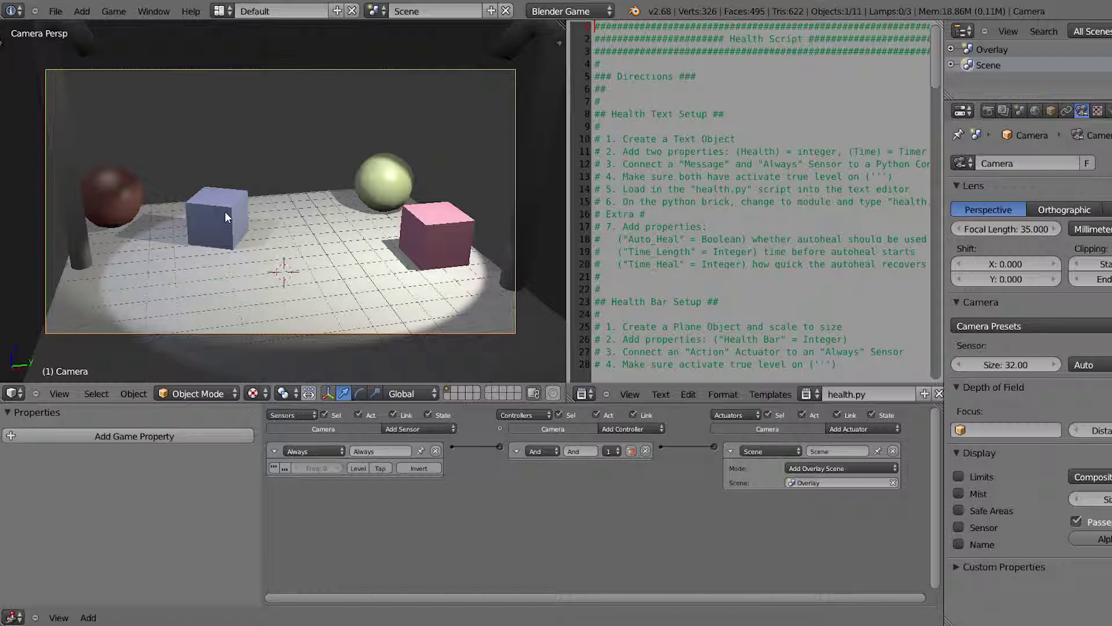
Step: Give the blue cube a left-button Mouse sensor linked to a new Message actuator
{"action": "right_click", "coordinate": [226, 214]}
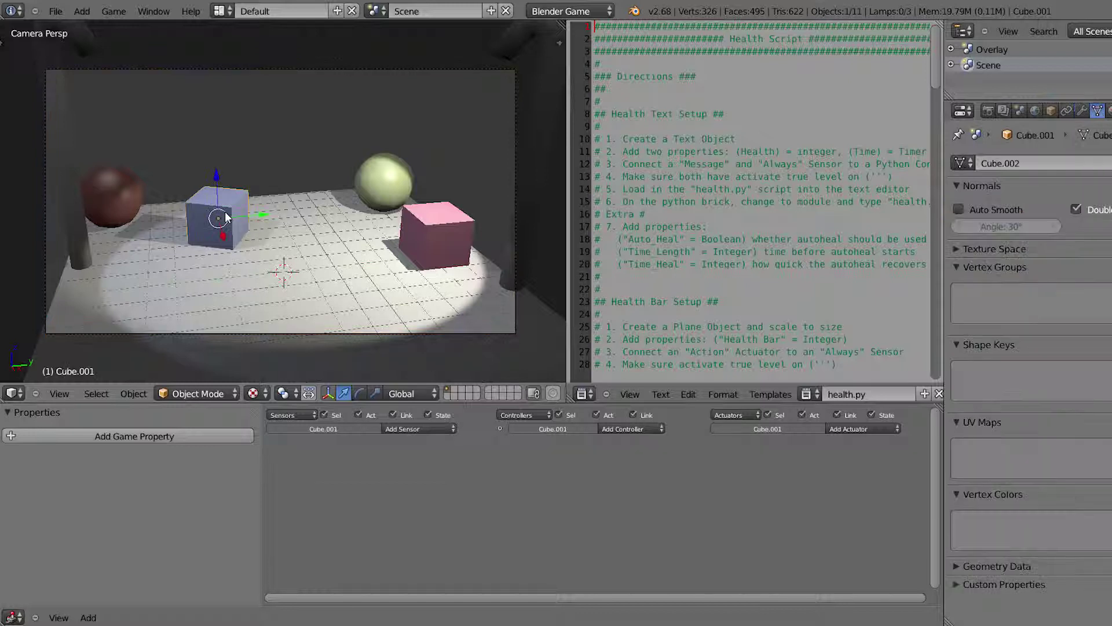
{"action": "left_click", "coordinate": [428, 430]}
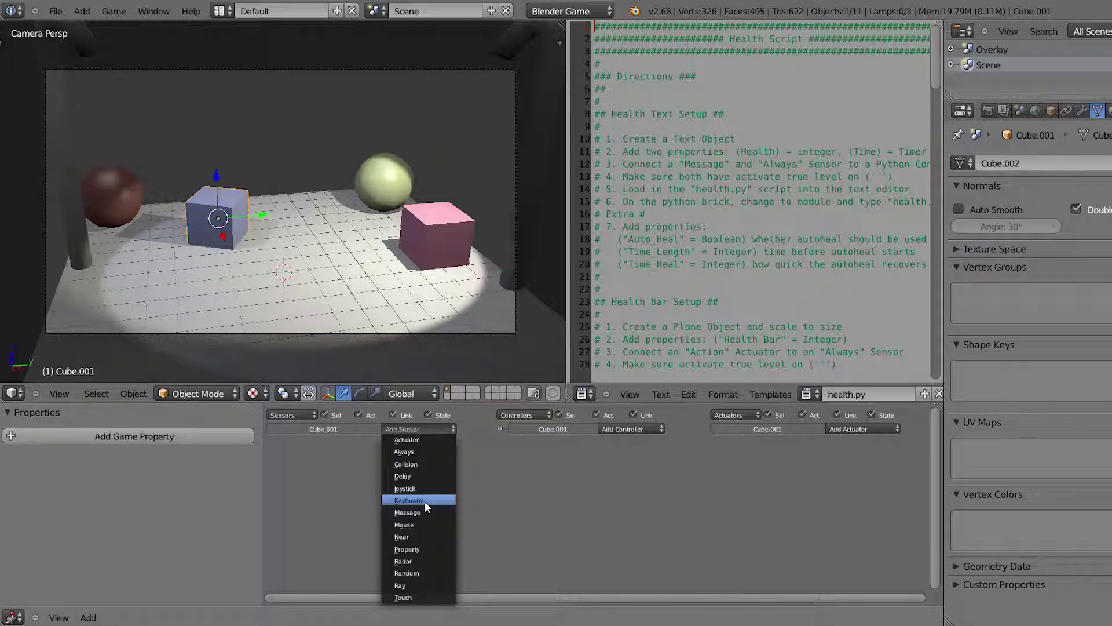
{"action": "left_click", "coordinate": [418, 526]}
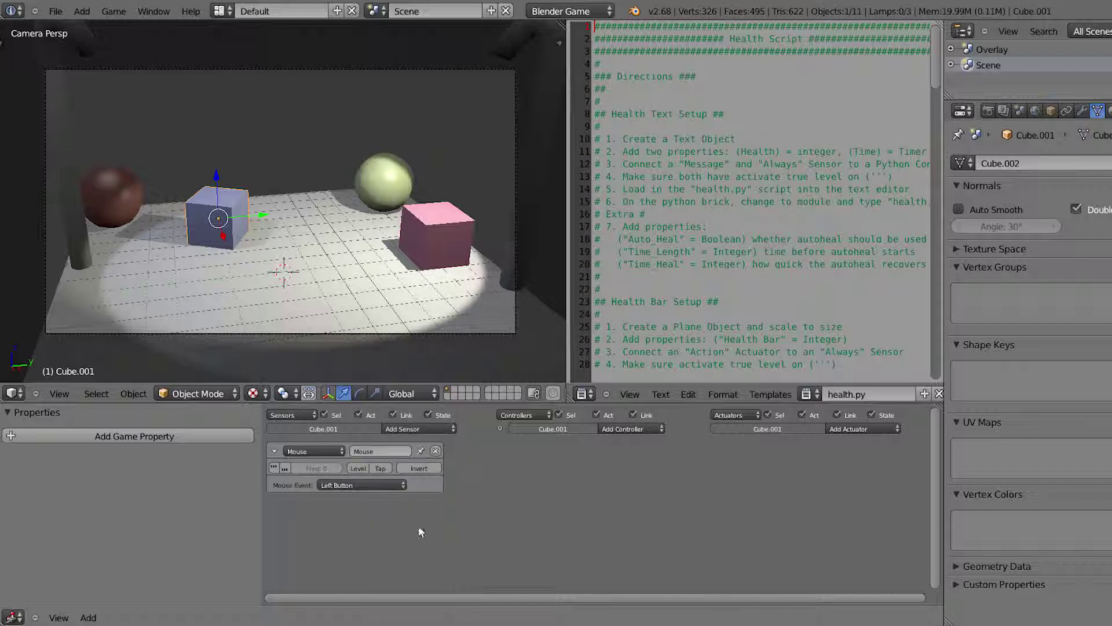
{"action": "left_click", "coordinate": [867, 430]}
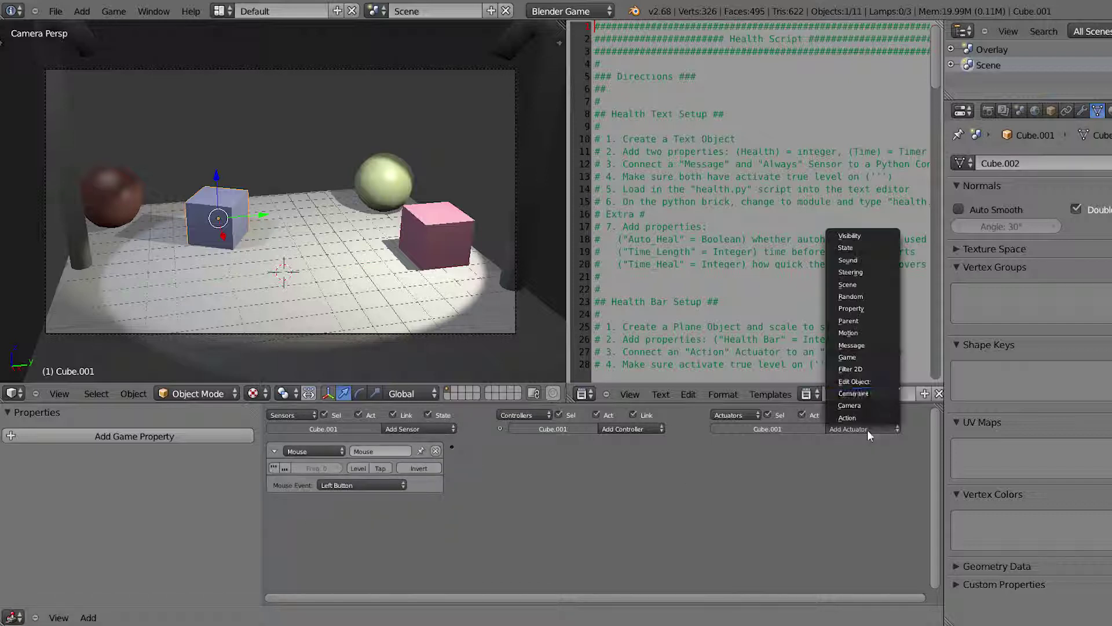
{"action": "left_click", "coordinate": [869, 344]}
{"action": "left_click_drag", "start_coordinate": [452, 447], "coordinate": [714, 447]}
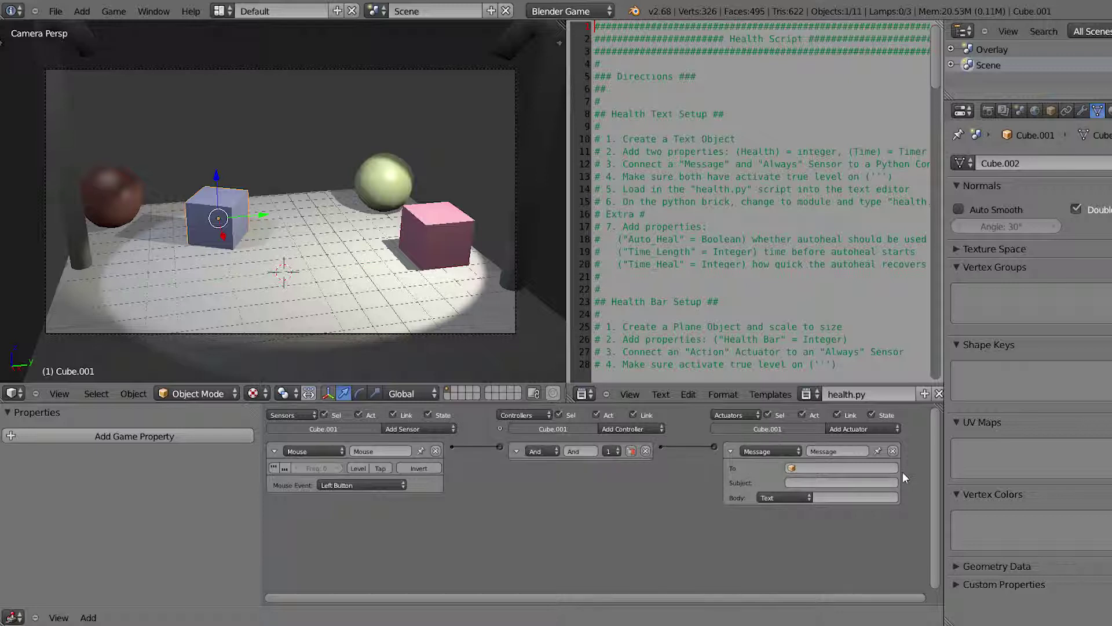
Step: Address the blue cube's message to the Health object with subject Health and text body -23
{"action": "left_click", "coordinate": [826, 468]}
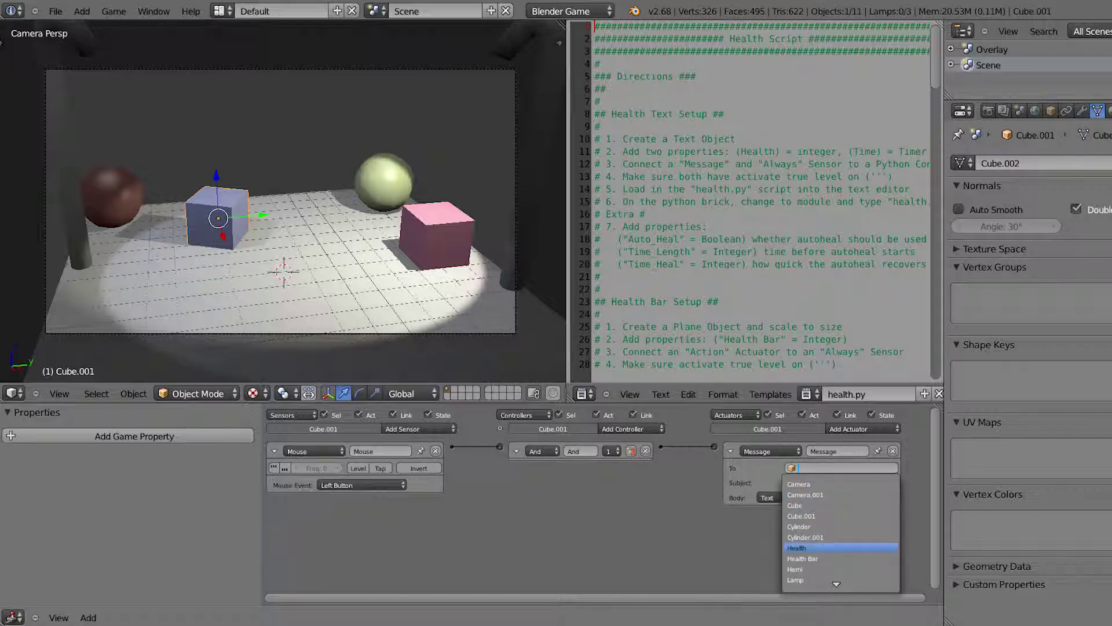
{"action": "left_click", "coordinate": [826, 547]}
{"action": "left_click", "coordinate": [826, 482]}
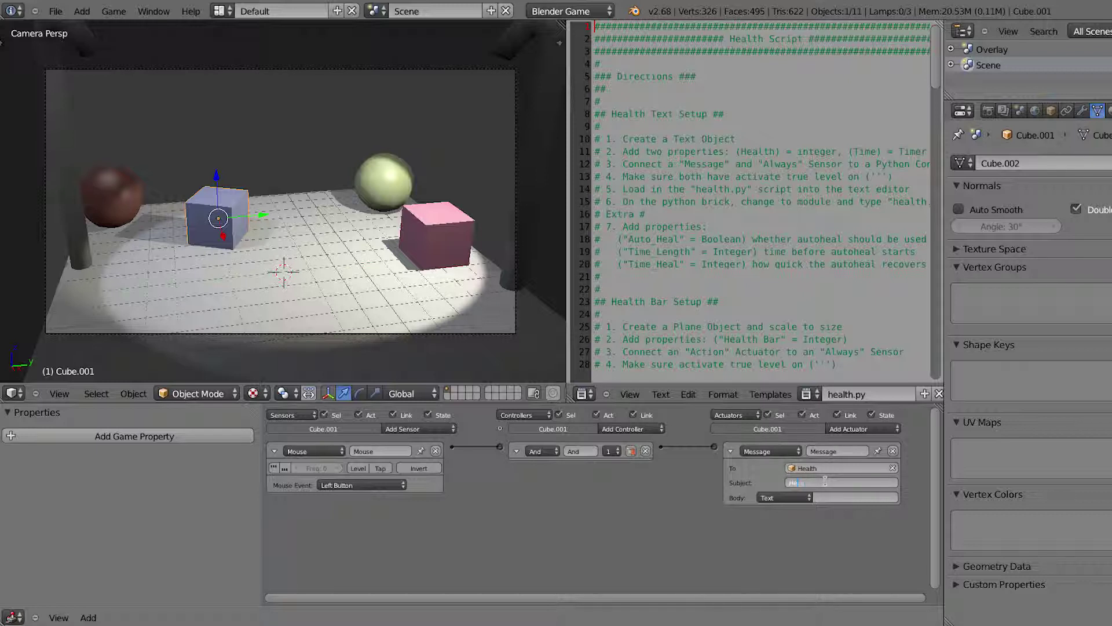
{"action": "key", "text": "Return"}
{"action": "left_click", "coordinate": [849, 498]}
{"action": "key", "text": "Return"}
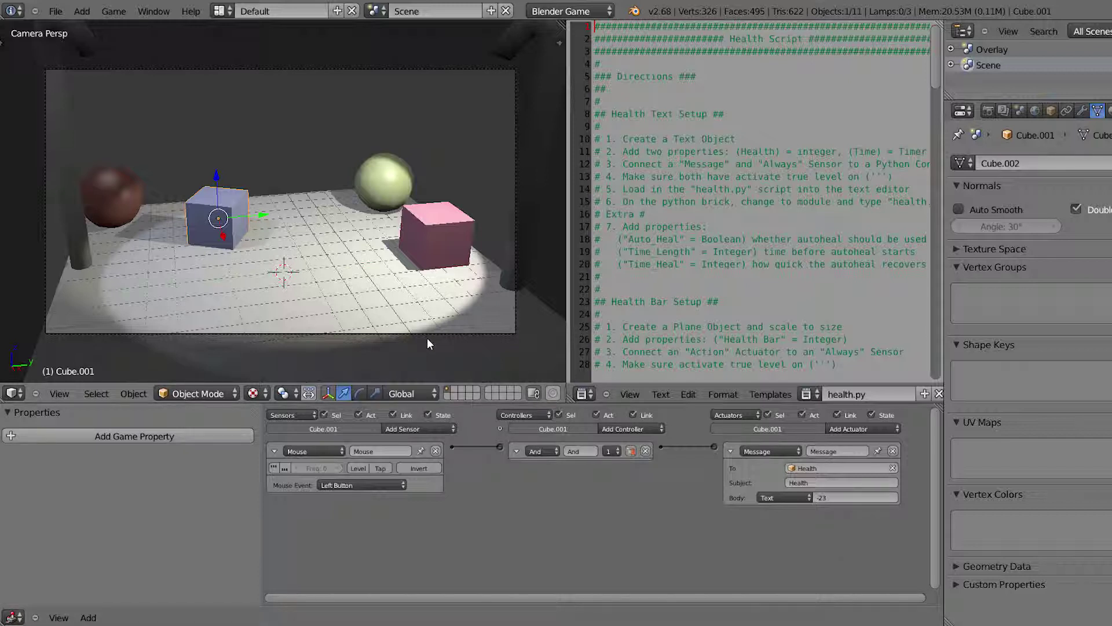
Step: Run the game, trigger the blue cube's health message four times to test it, and stop the game
{"action": "key", "text": "p"}
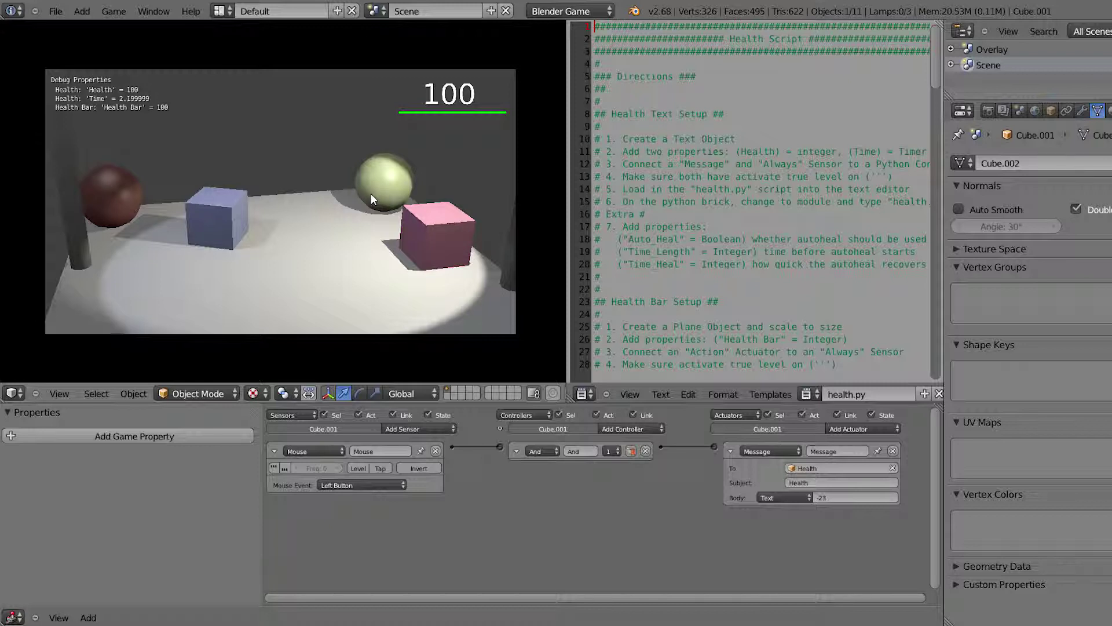
{"action": "left_click", "coordinate": [371, 194]}
{"action": "left_click", "coordinate": [371, 193]}
{"action": "left_click", "coordinate": [372, 193]}
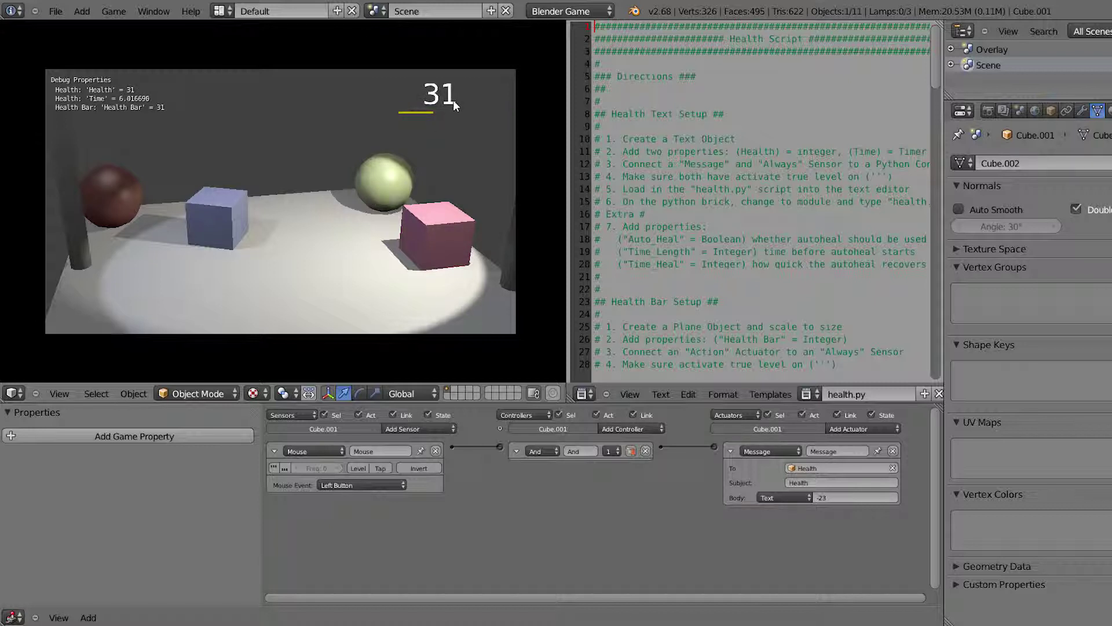
{"action": "left_click", "coordinate": [463, 142]}
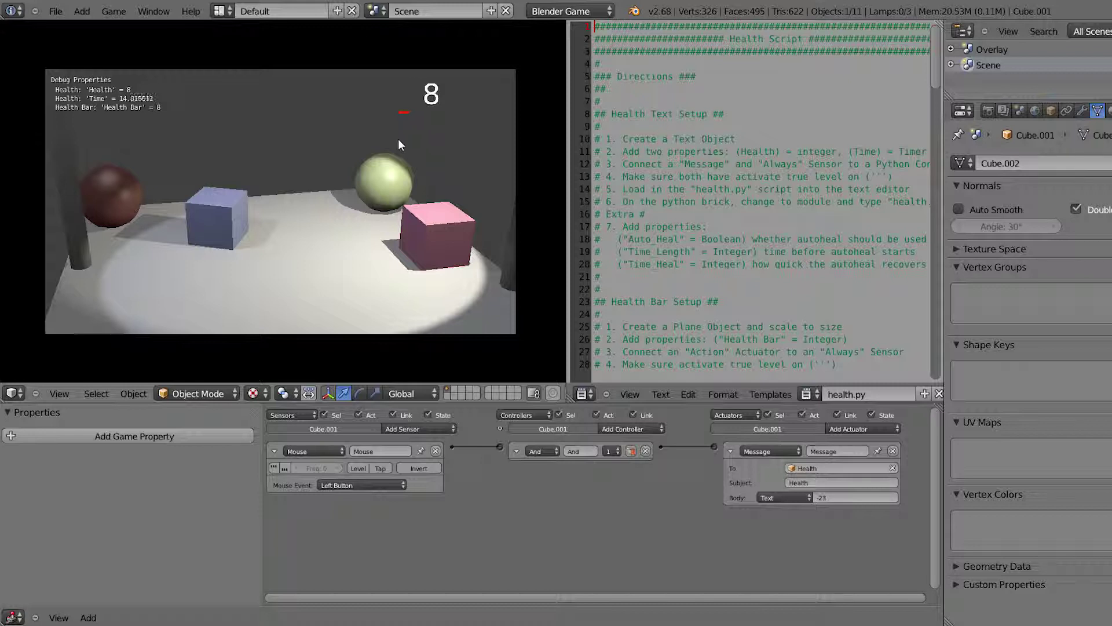
{"action": "key", "text": "Escape"}
Step: Give the pink cube a Mouse sensor set to Right Button and add a Message actuator to it
{"action": "right_click", "coordinate": [472, 262]}
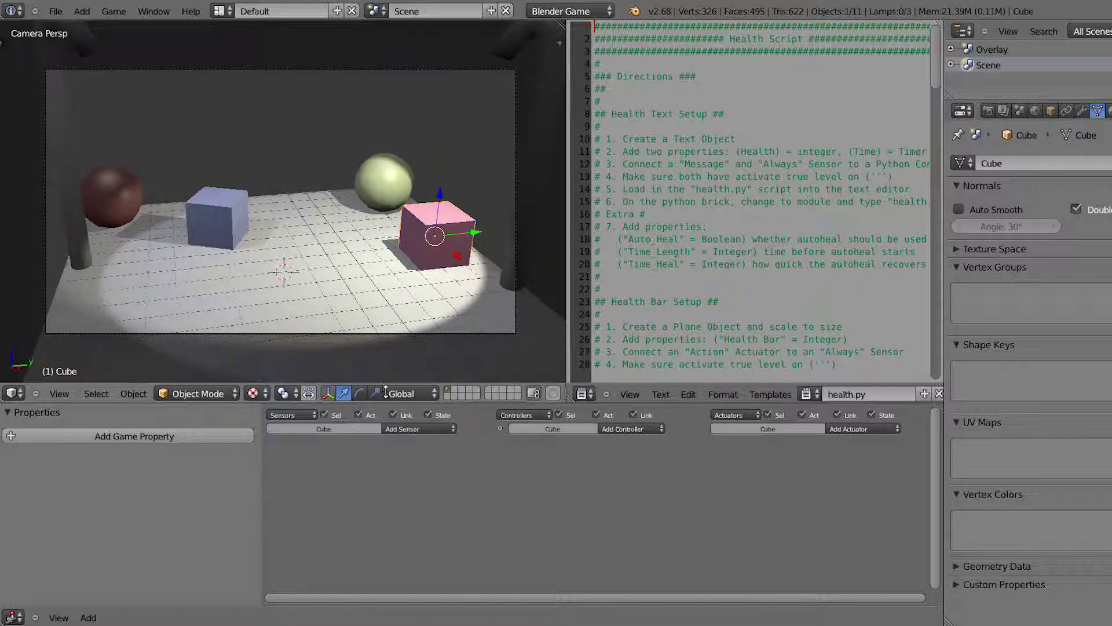
{"action": "left_click", "coordinate": [419, 428]}
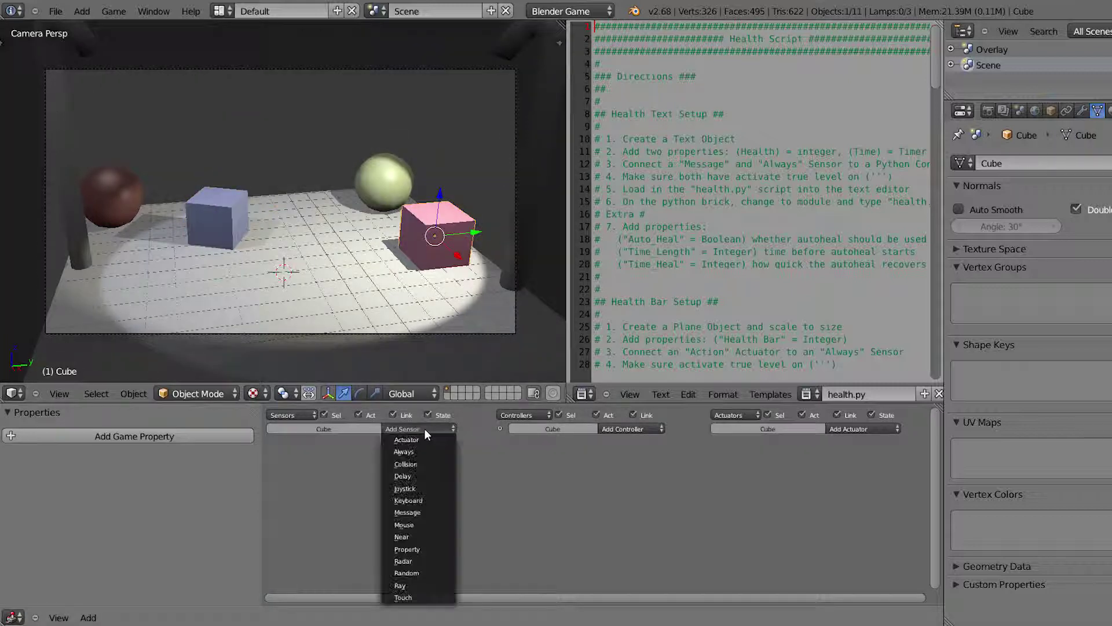
{"action": "left_click", "coordinate": [422, 524]}
{"action": "left_click", "coordinate": [387, 484]}
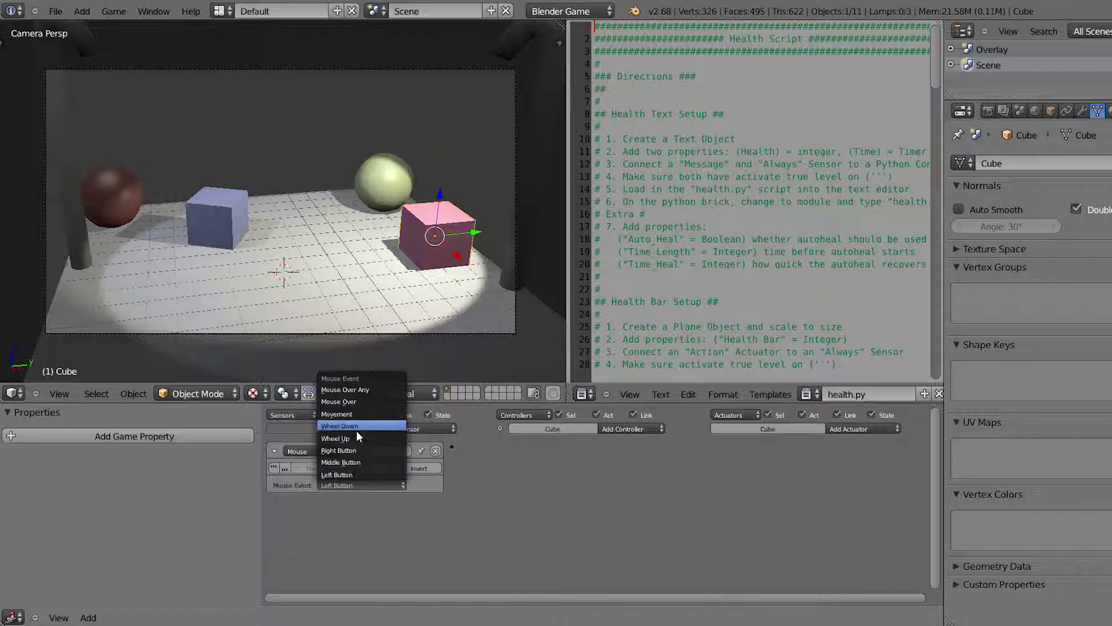
{"action": "left_click", "coordinate": [355, 450]}
{"action": "left_click", "coordinate": [859, 429]}
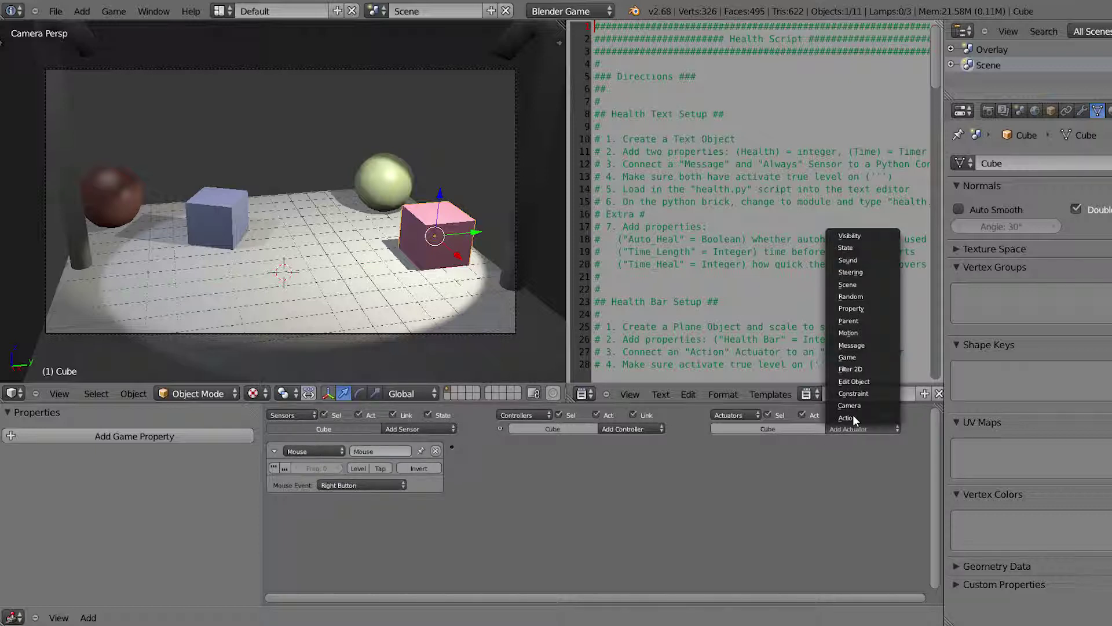
{"action": "left_click", "coordinate": [860, 349]}
Step: Address the pink cube's message to the Health object with subject Health and text body 10, and link the Mouse sensor to it
{"action": "left_click", "coordinate": [819, 468]}
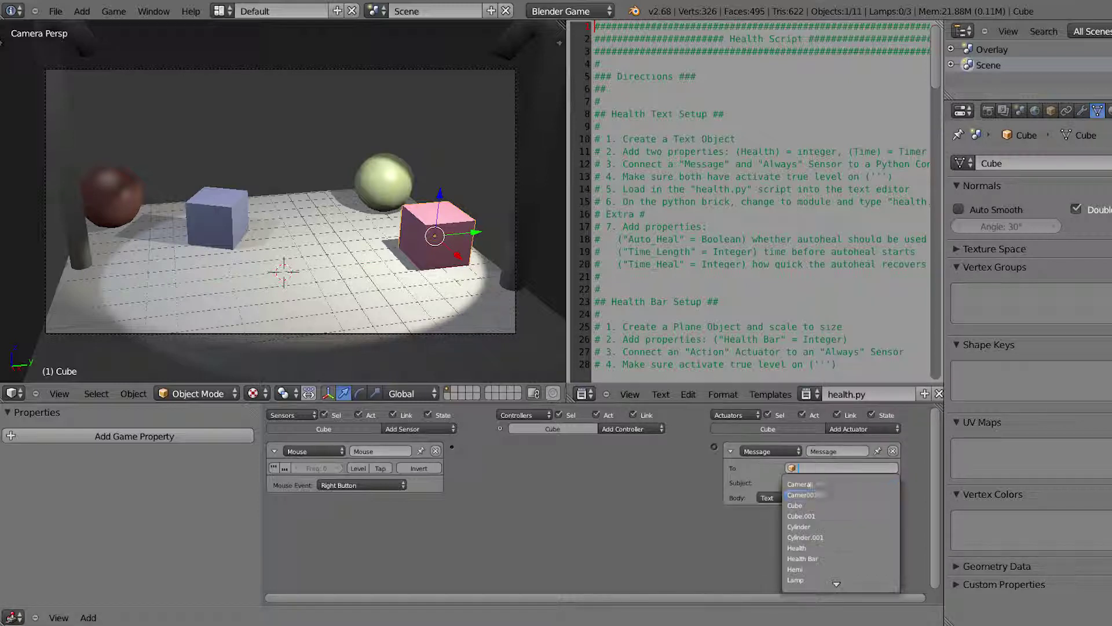
{"action": "left_click", "coordinate": [802, 548]}
{"action": "left_click", "coordinate": [812, 483]}
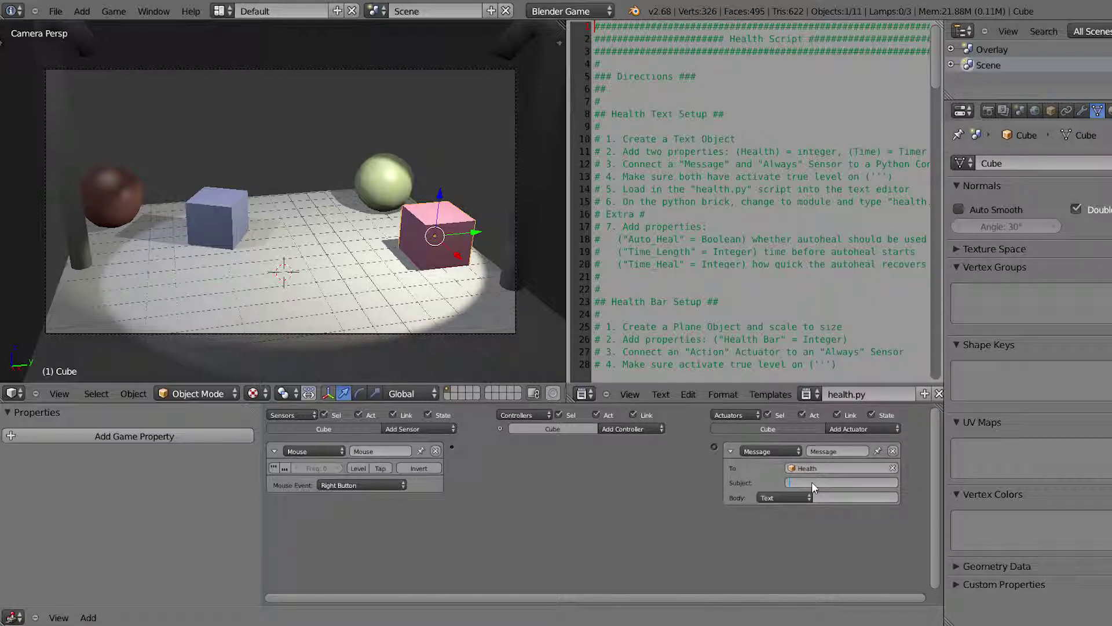
{"action": "type", "text": "Health"}
{"action": "left_click", "coordinate": [832, 497]}
{"action": "type", "text": "10"}
{"action": "key", "text": "Return"}
{"action": "left_click_drag", "start_coordinate": [452, 446], "coordinate": [714, 446]}
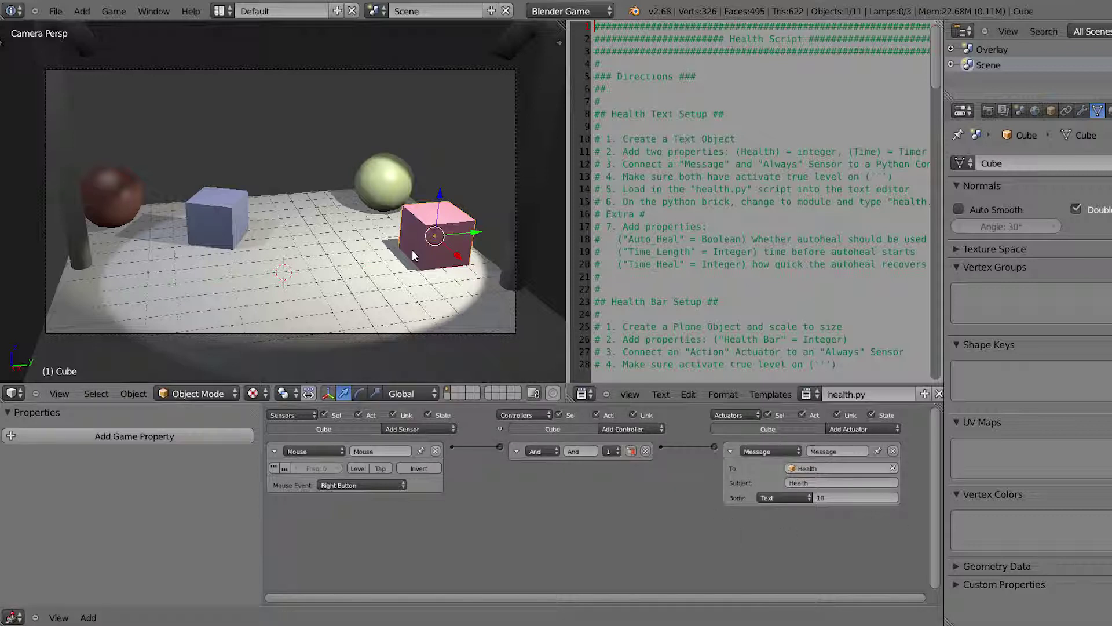
Step: Run the game, trigger the pink cube's healing message repeatedly to test it, and stop the game
{"action": "key", "text": "p"}
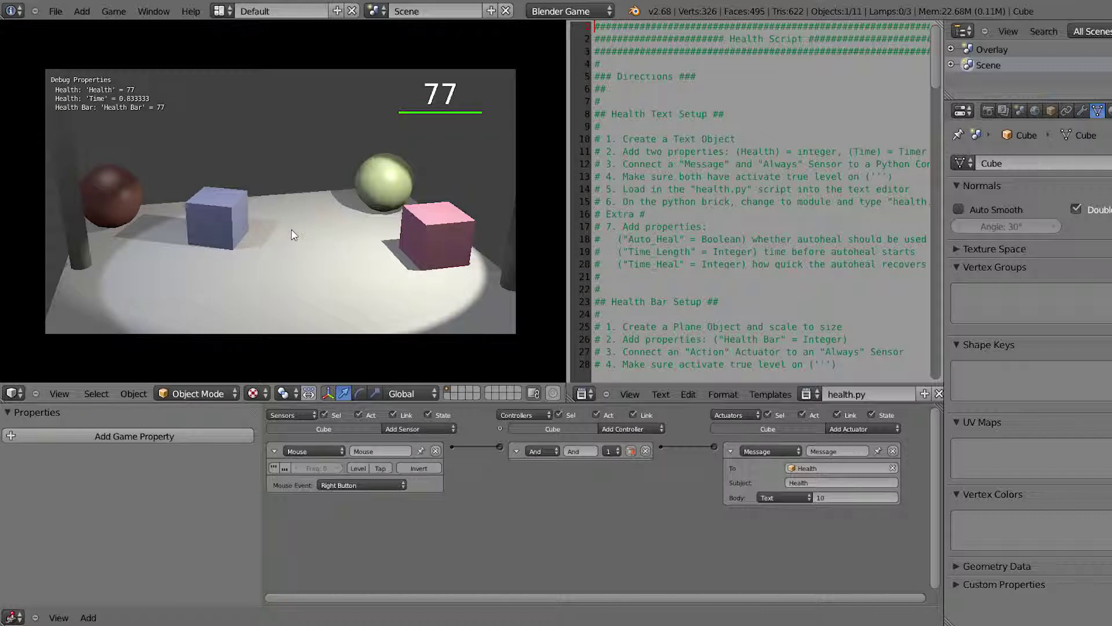
{"action": "right_click", "coordinate": [292, 235]}
{"action": "right_click", "coordinate": [292, 235]}
{"action": "right_click", "coordinate": [292, 235]}
{"action": "right_click", "coordinate": [292, 235]}
{"action": "right_click", "coordinate": [291, 235]}
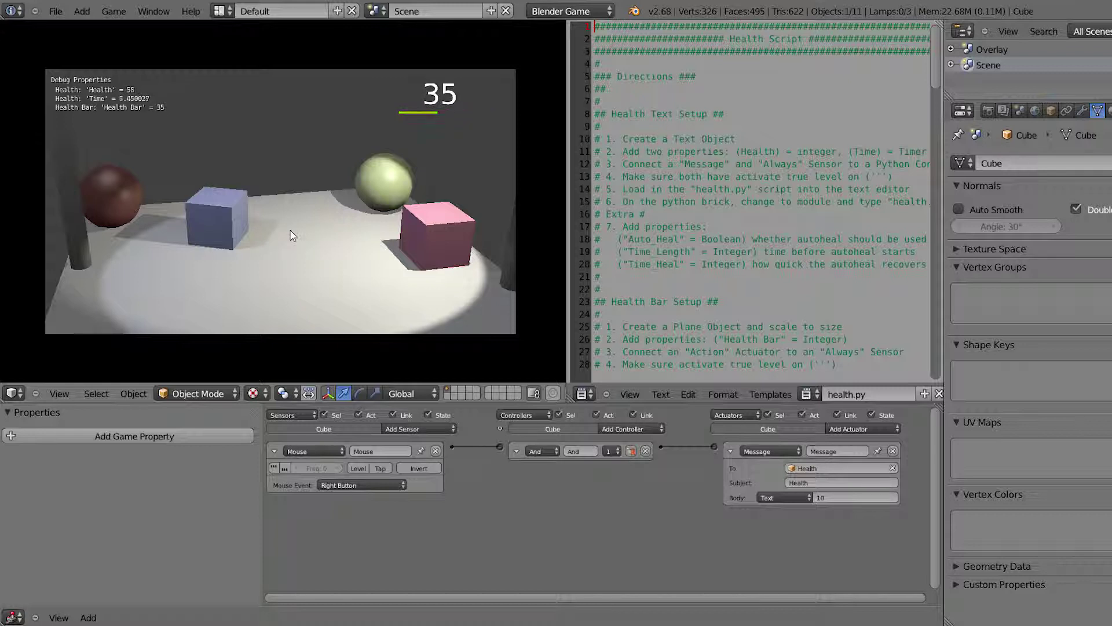
{"action": "key", "text": "Escape"}
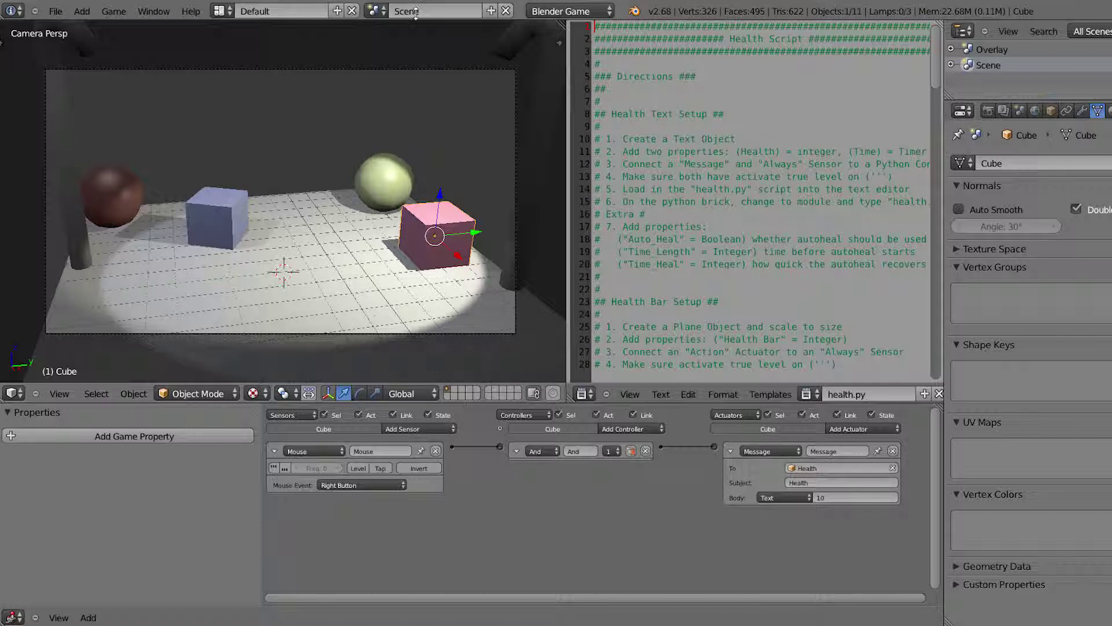
Step: Enable the Auto_Heal property of the Health text object in the Overlay scene
{"action": "left_click", "coordinate": [375, 13]}
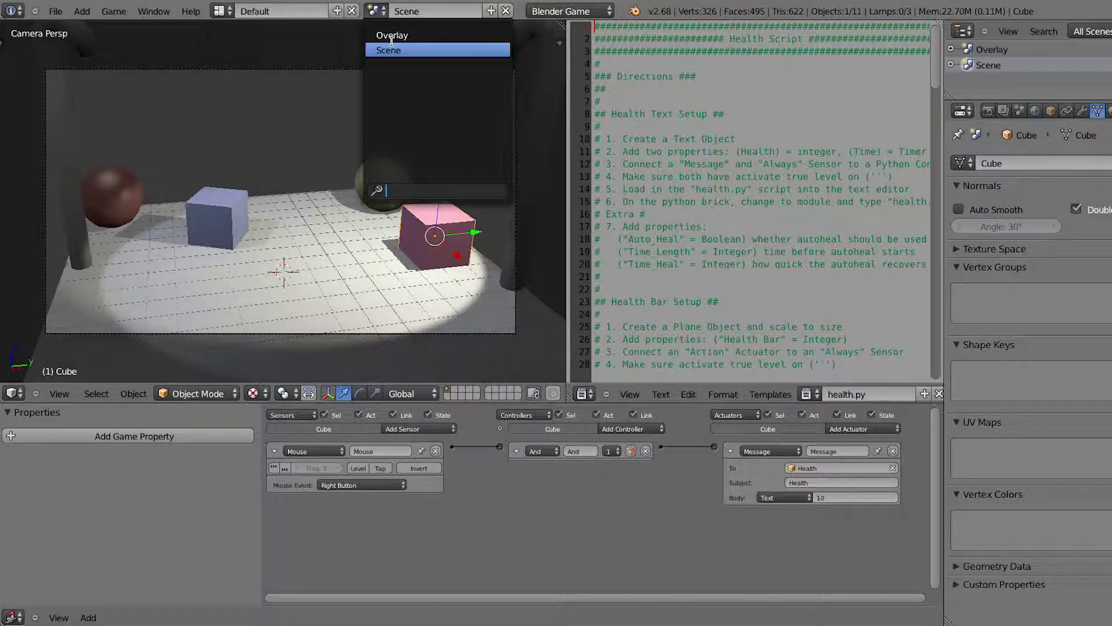
{"action": "left_click", "coordinate": [999, 49]}
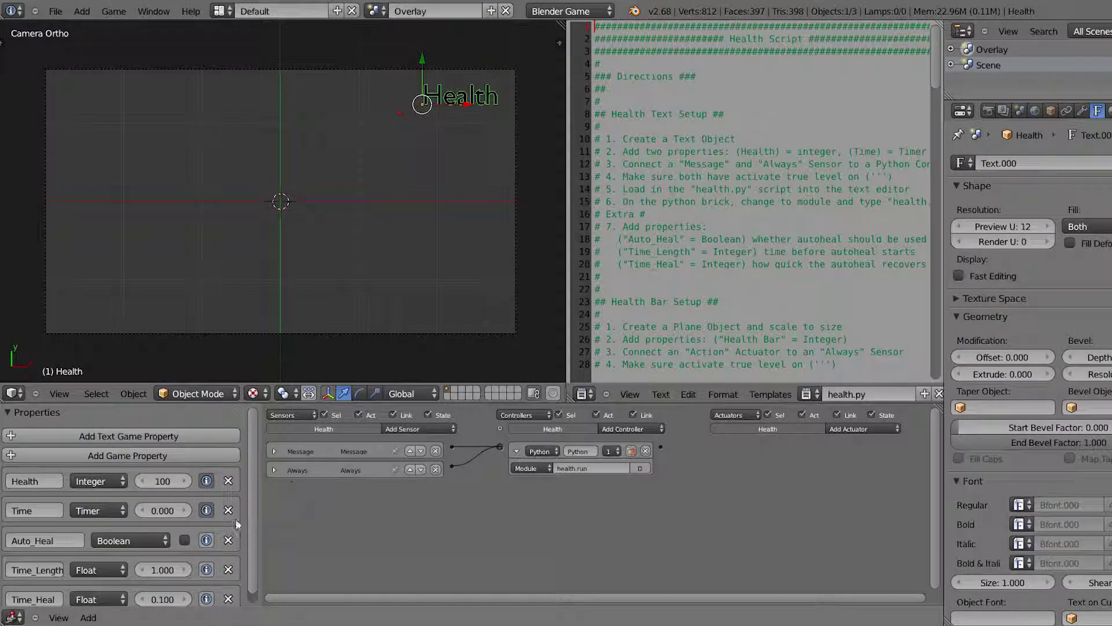
{"action": "left_click", "coordinate": [184, 540]}
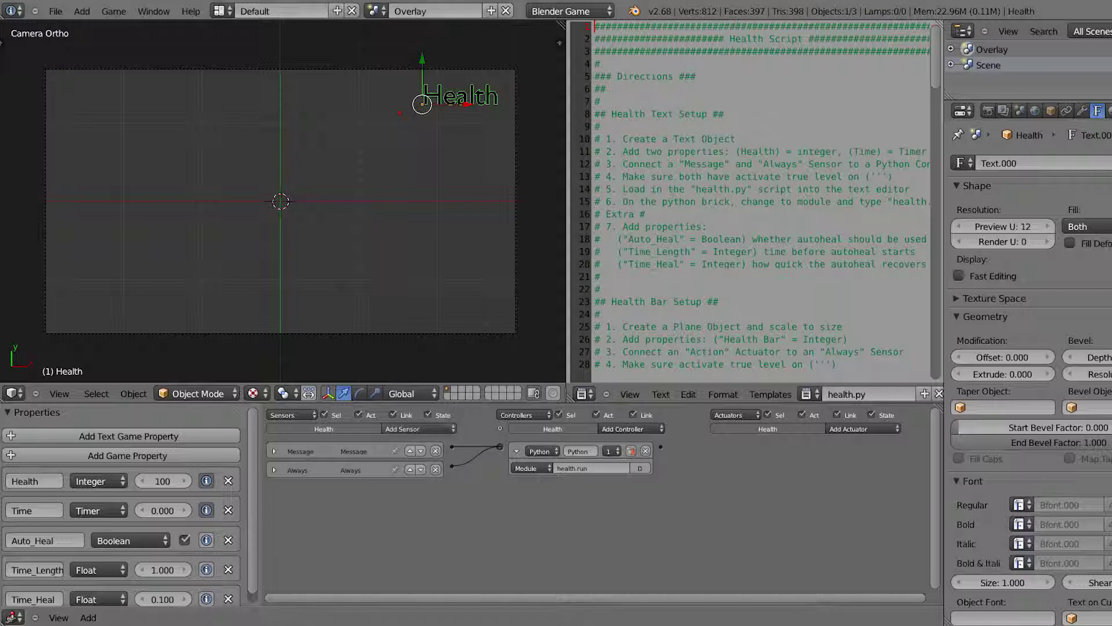
Step: Return to the main Scene, run the game to test automatic healing, and stop it
{"action": "left_click", "coordinate": [992, 65]}
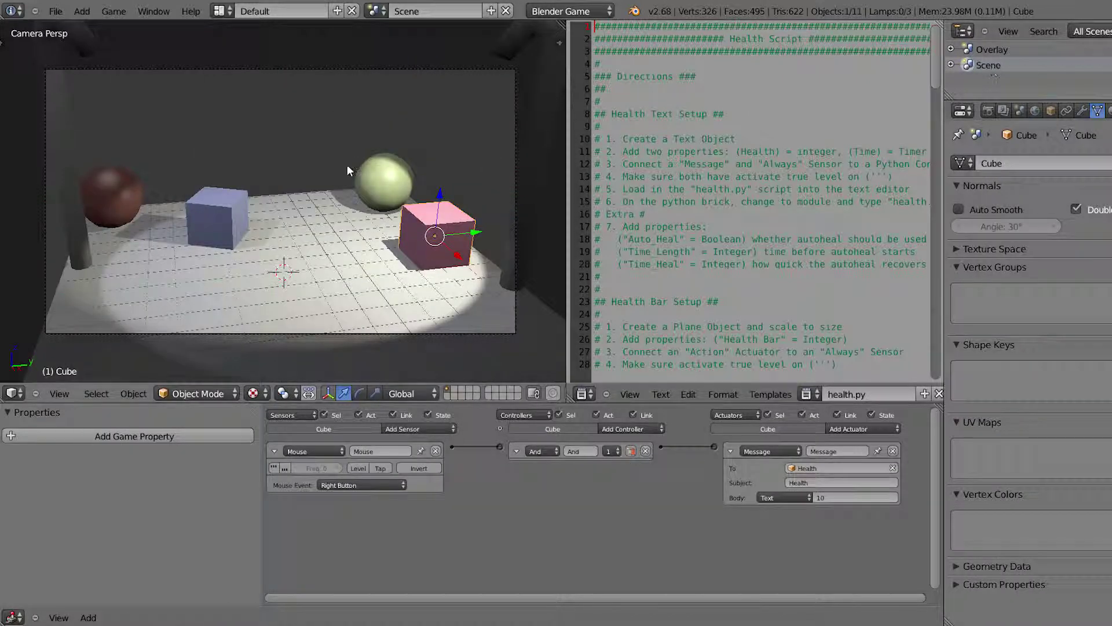
{"action": "key", "text": "p"}
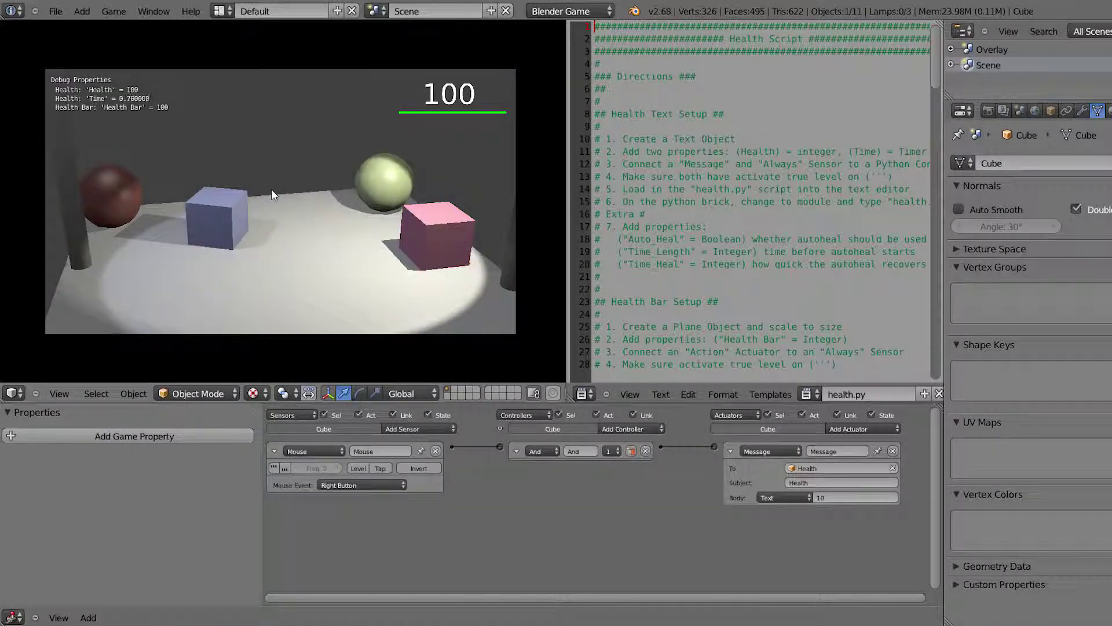
{"action": "right_click", "coordinate": [271, 188]}
{"action": "right_click", "coordinate": [271, 189]}
{"action": "right_click", "coordinate": [271, 189]}
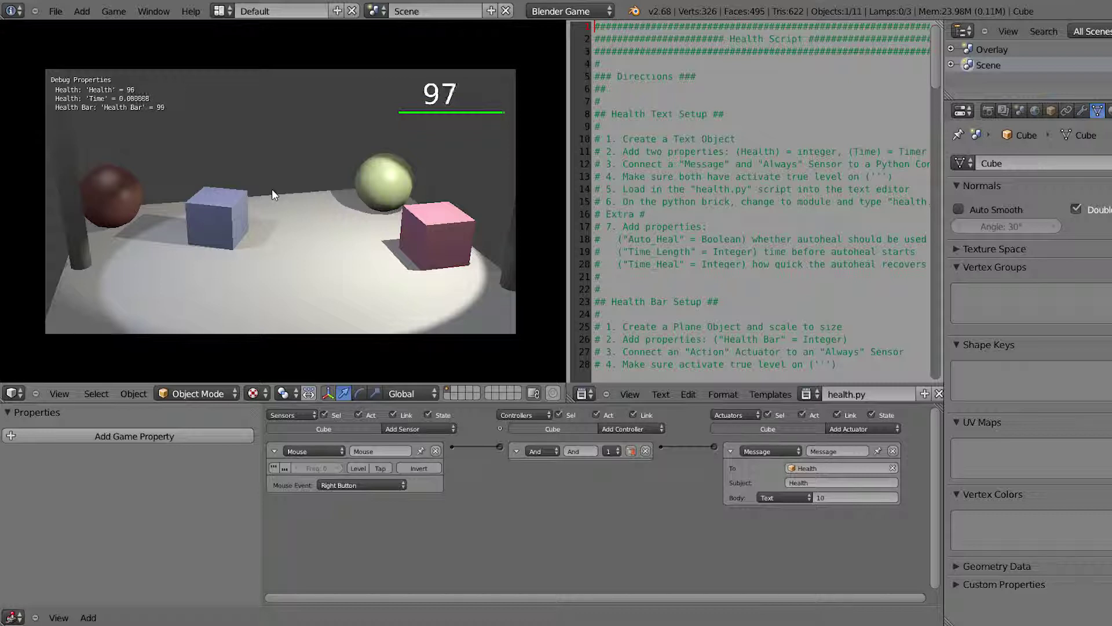
{"action": "key", "text": "Escape"}
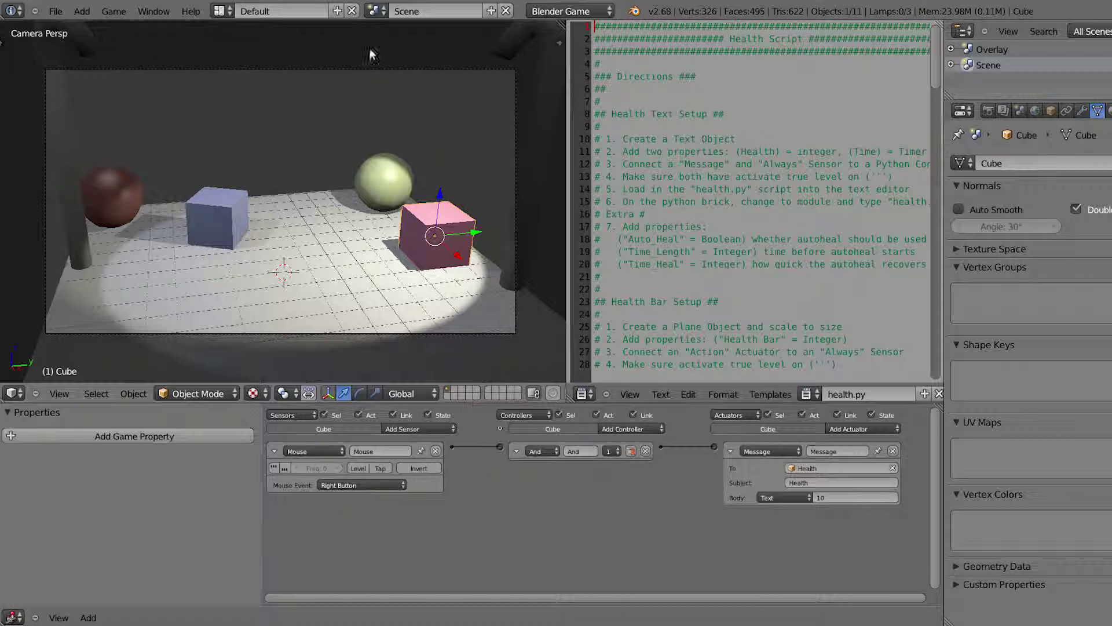
Step: In the Overlay scene, add a Property sensor to the Health text that checks for Health Equal to 0
{"action": "left_click", "coordinate": [373, 11]}
{"action": "left_click", "coordinate": [396, 36]}
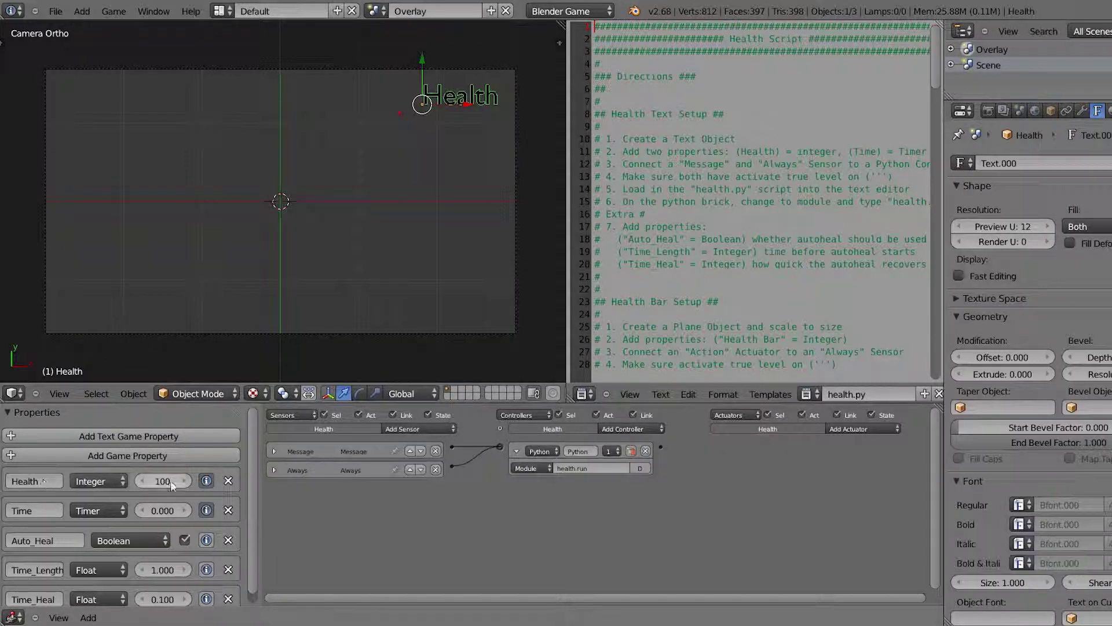
{"action": "left_click", "coordinate": [420, 428]}
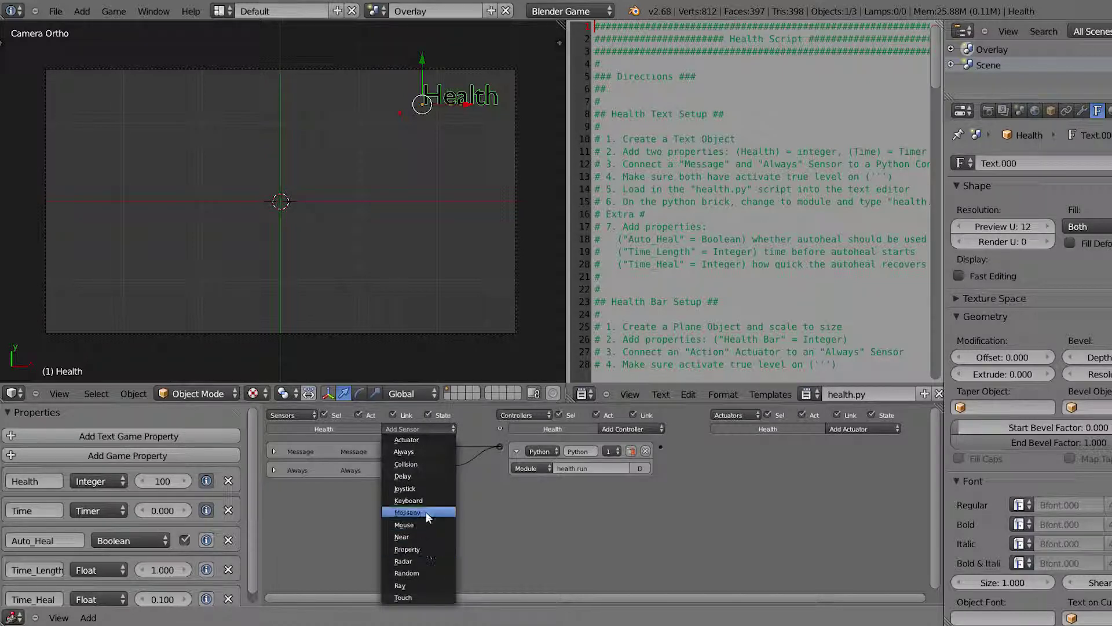
{"action": "left_click", "coordinate": [414, 549]}
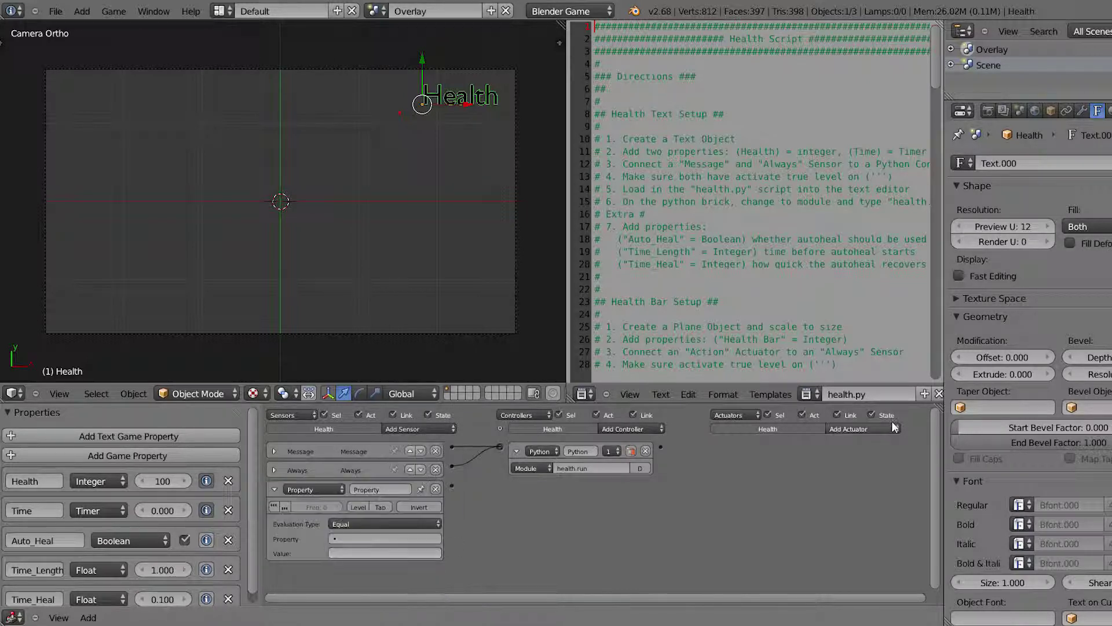
{"action": "left_click", "coordinate": [393, 536]}
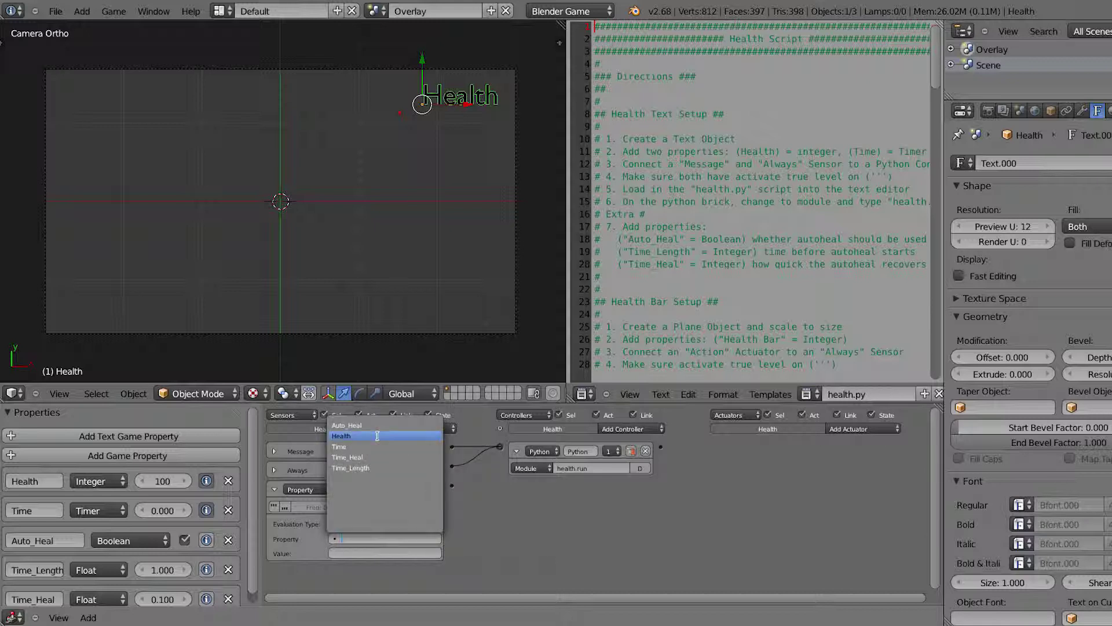
{"action": "left_click", "coordinate": [344, 441]}
{"action": "left_click", "coordinate": [350, 554]}
{"action": "type", "text": "0"}
{"action": "key", "text": "Return"}
Step: Add a Game actuator set to Quit Game to the Health text and link the Property sensor to it
{"action": "left_click", "coordinate": [875, 429]}
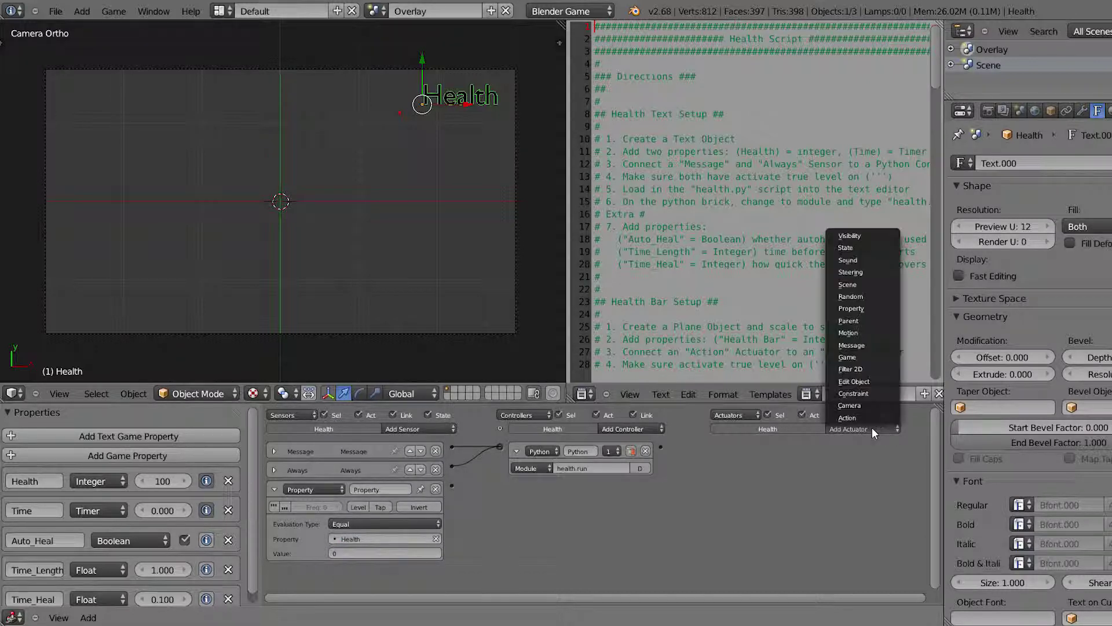
{"action": "left_click", "coordinate": [851, 357]}
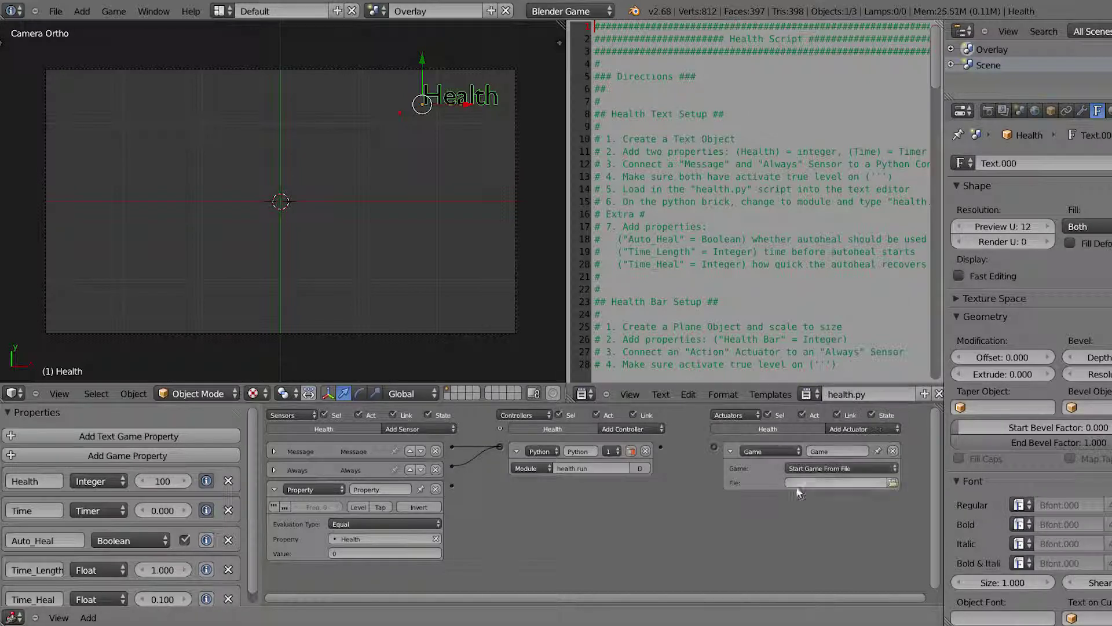
{"action": "left_click", "coordinate": [822, 468]}
{"action": "left_click", "coordinate": [817, 433]}
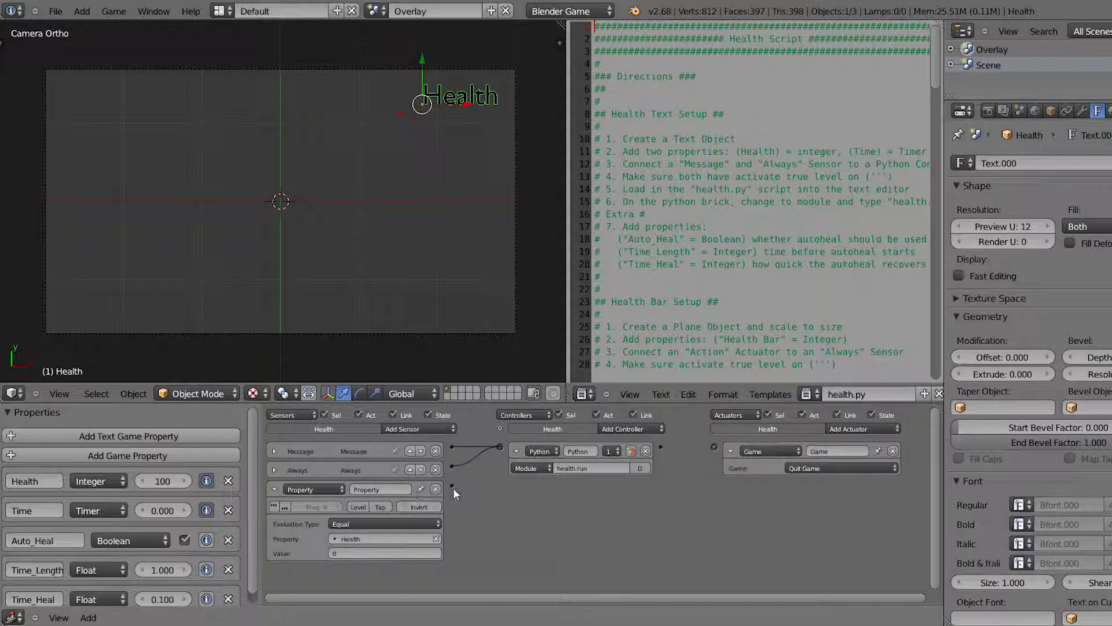
{"action": "left_click_drag", "start_coordinate": [543, 492], "coordinate": [713, 448]}
Step: Test-run the Overlay scene, and switch to the main Scene to run the game and test the health changes
{"action": "key", "text": "p"}
{"action": "key", "text": "Escape"}
{"action": "left_click", "coordinate": [373, 11]}
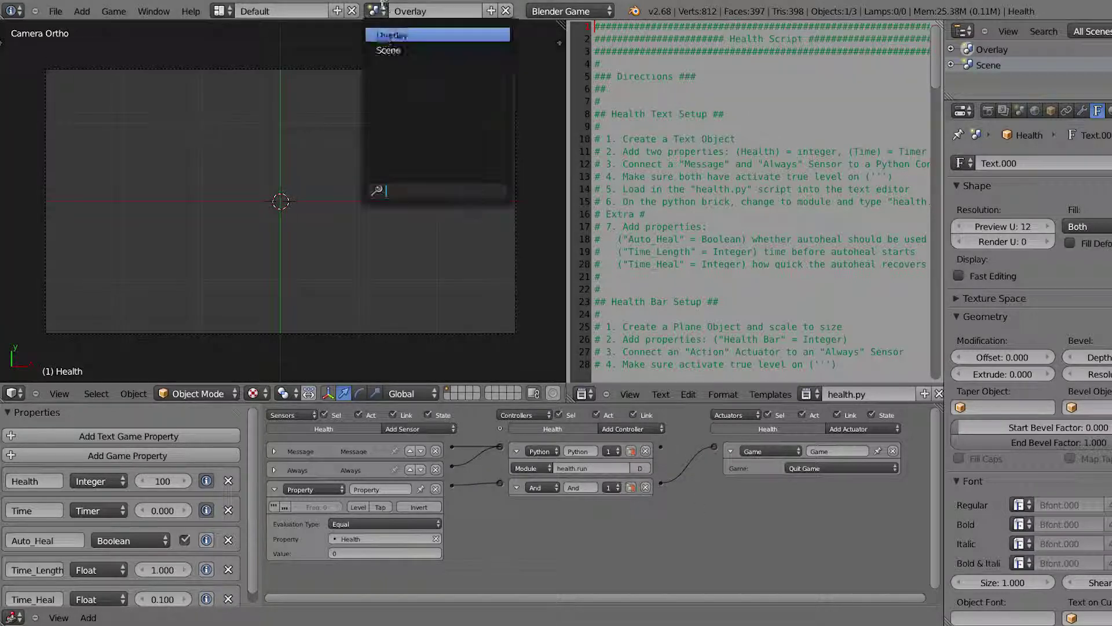
{"action": "left_click", "coordinate": [388, 51]}
{"action": "key", "text": "p"}
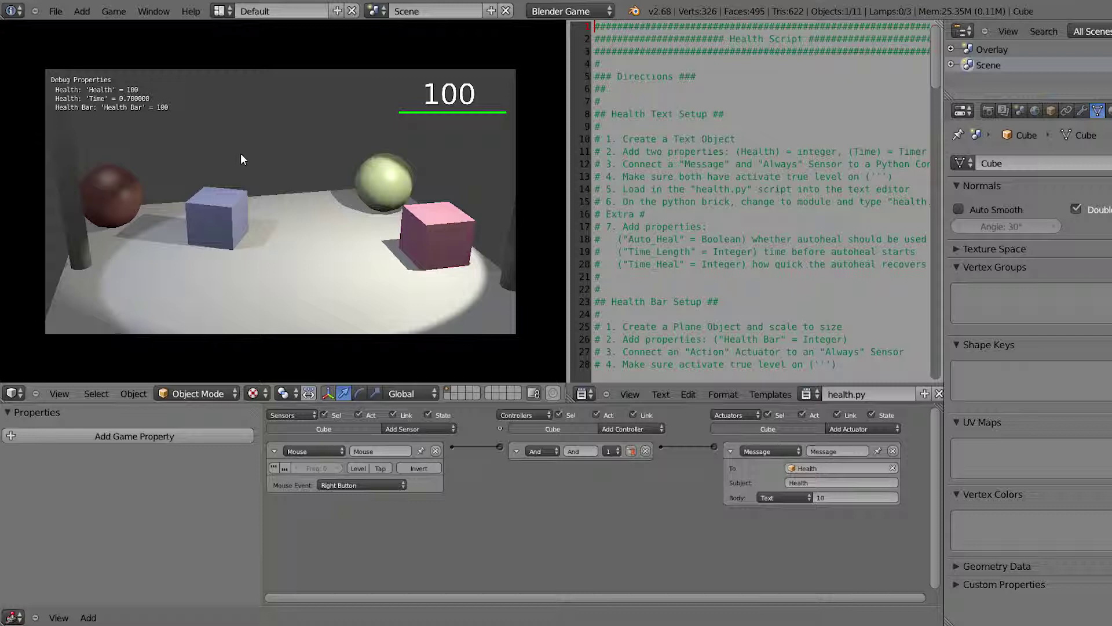
{"action": "right_click", "coordinate": [241, 153]}
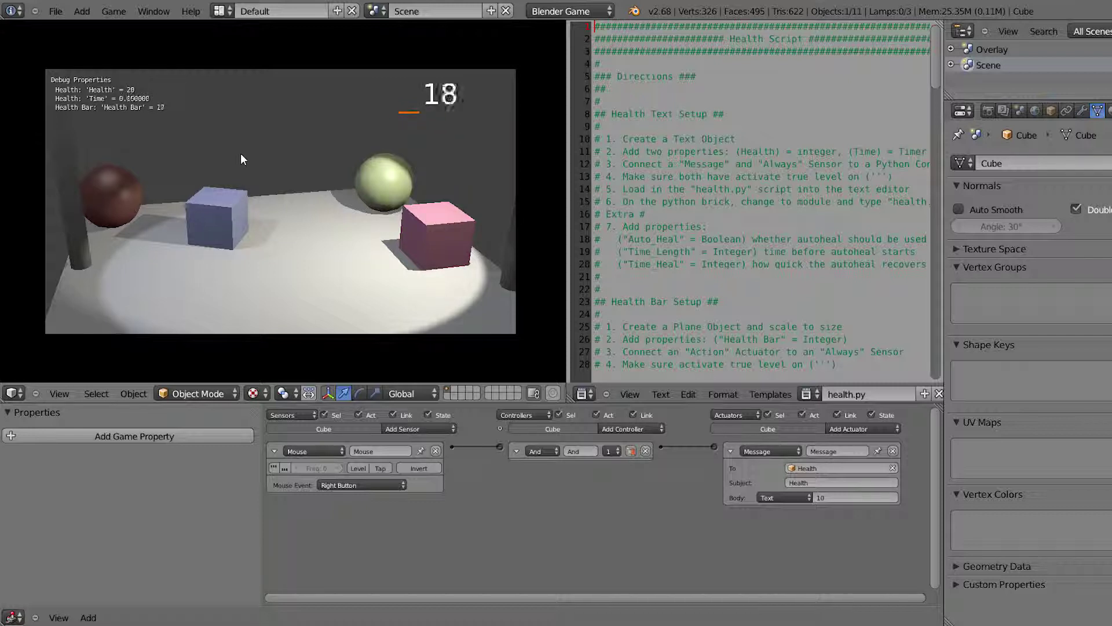
{"action": "key", "text": "Escape"}
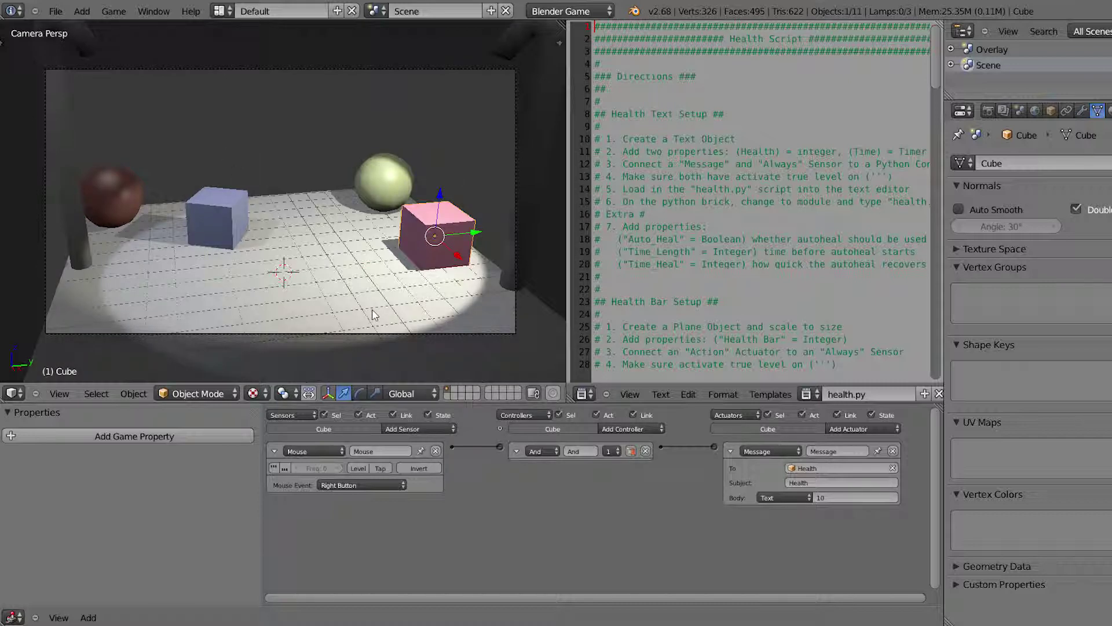
Step: In the Overlay scene, examine the Health Bar object's property and the settings of its Always sensor and Action actuator
{"action": "left_click", "coordinate": [375, 11]}
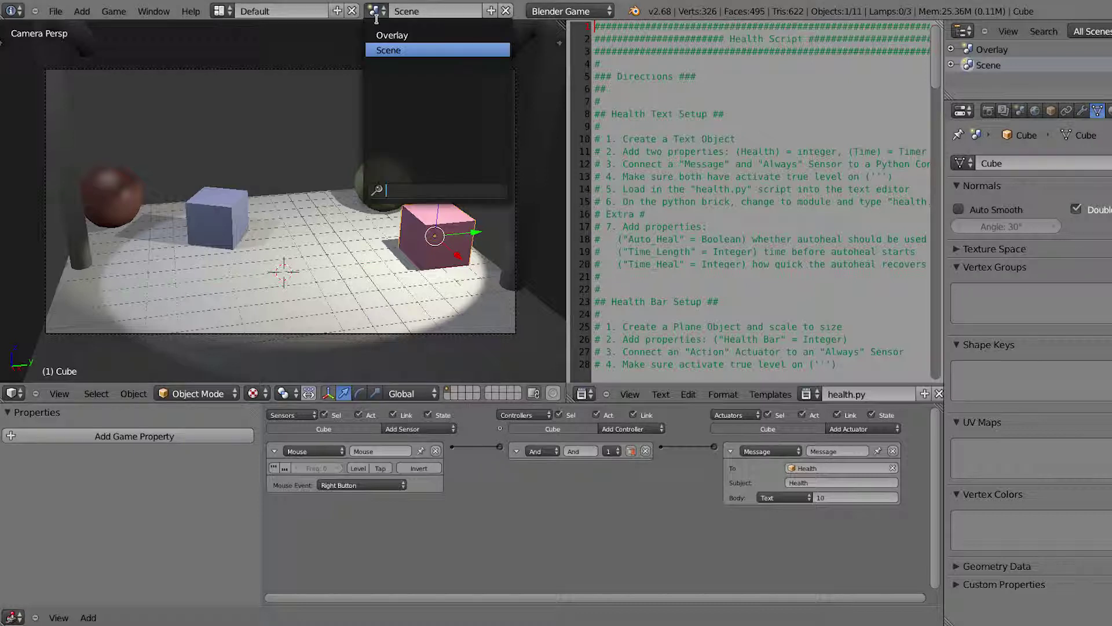
{"action": "left_click", "coordinate": [412, 37]}
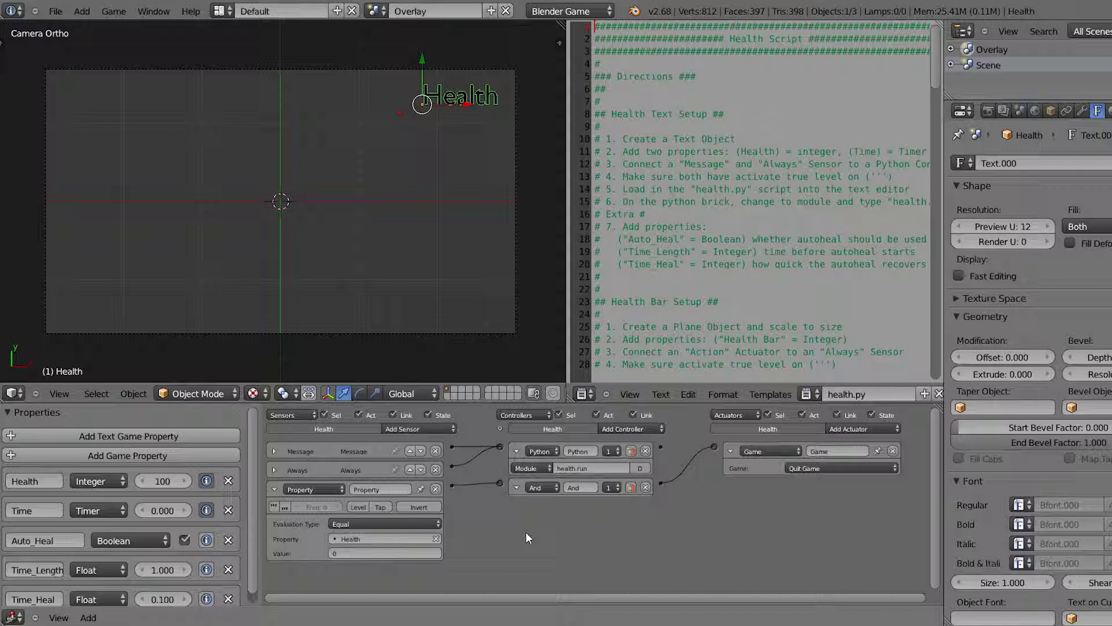
{"action": "right_click", "coordinate": [399, 114]}
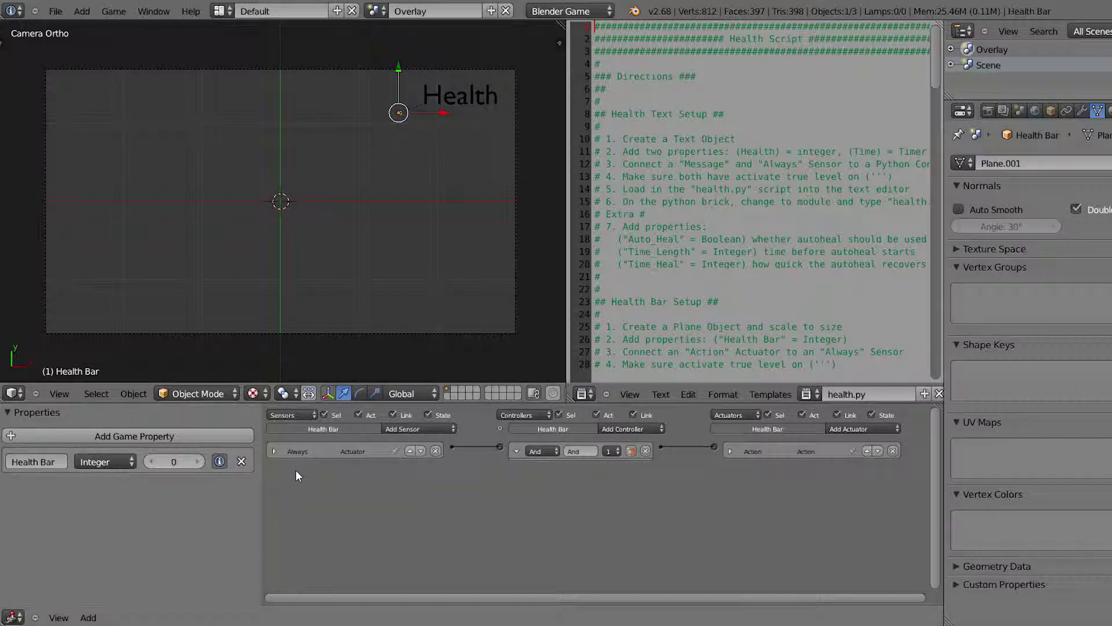
{"action": "left_click", "coordinate": [275, 452]}
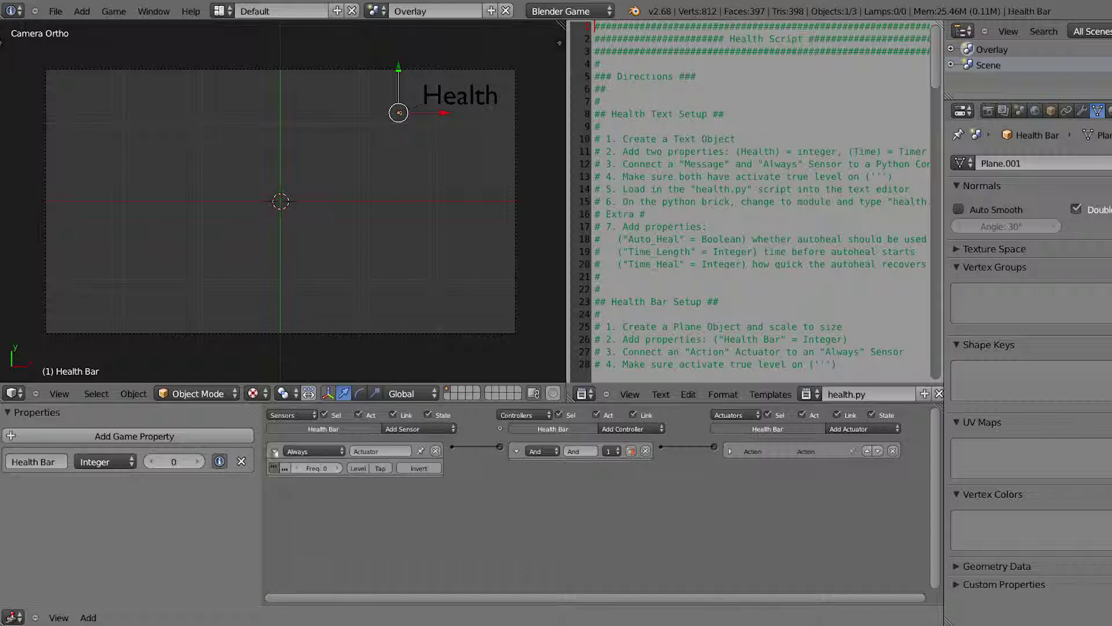
{"action": "left_click", "coordinate": [730, 451]}
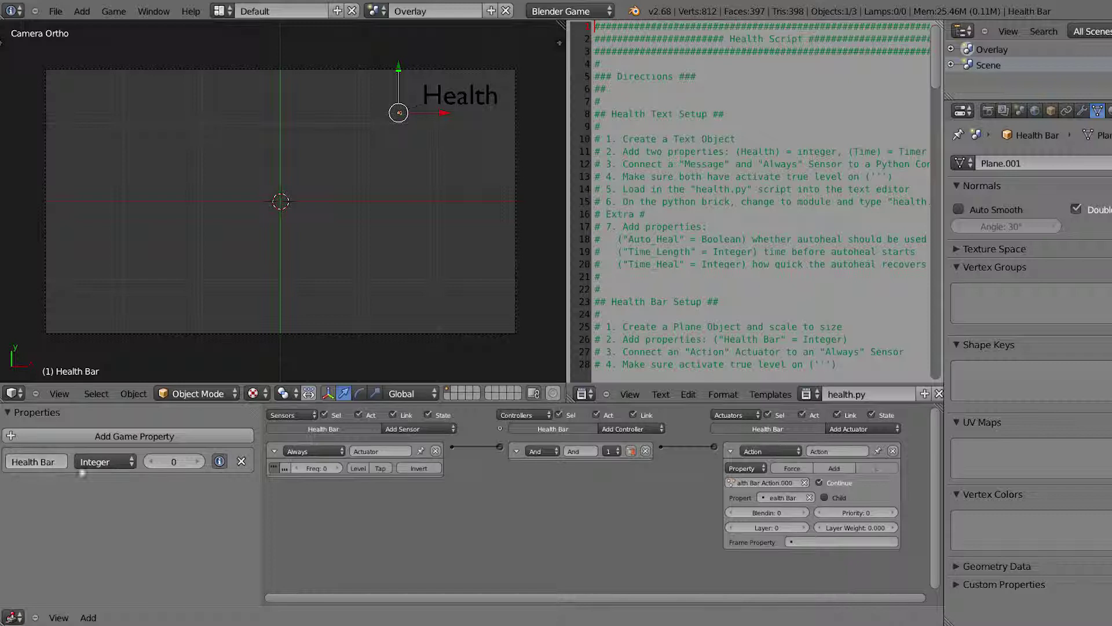
Step: Set the Health text's Health property to 213 and test-run the Overlay scene
{"action": "right_click", "coordinate": [454, 89]}
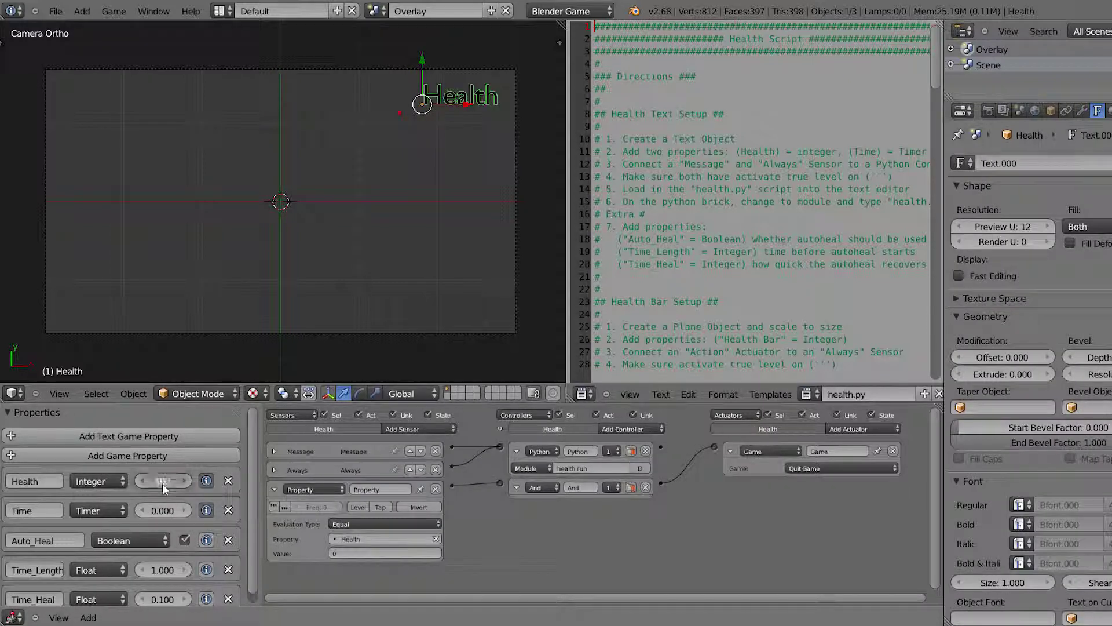
{"action": "left_click_drag", "start_coordinate": [197, 485], "coordinate": [204, 484]}
{"action": "key", "text": "p"}
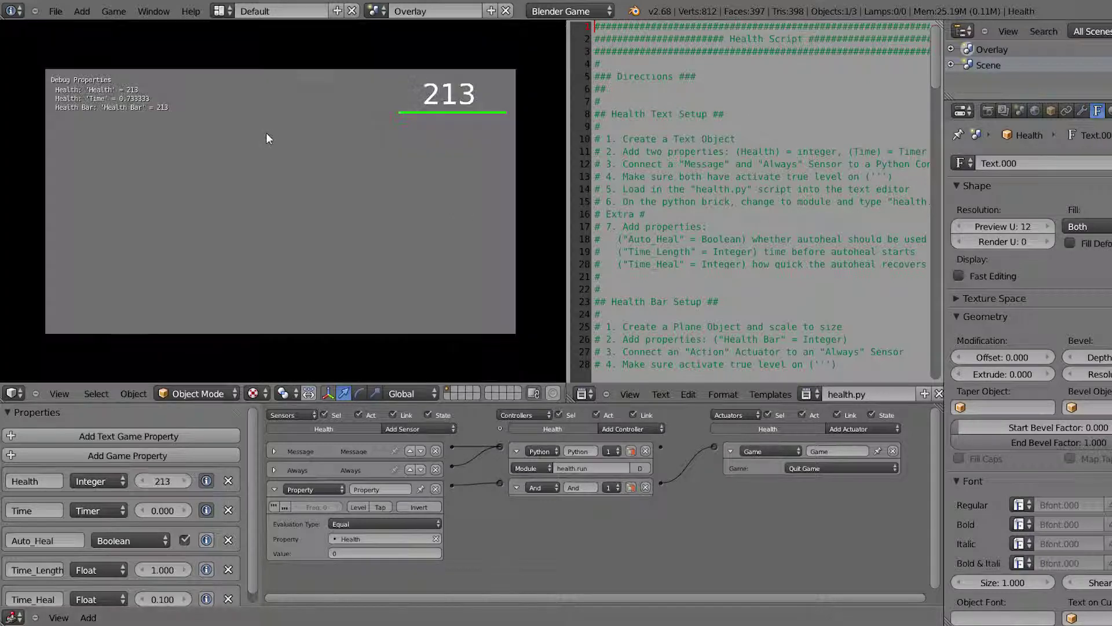
{"action": "key", "text": "Escape"}
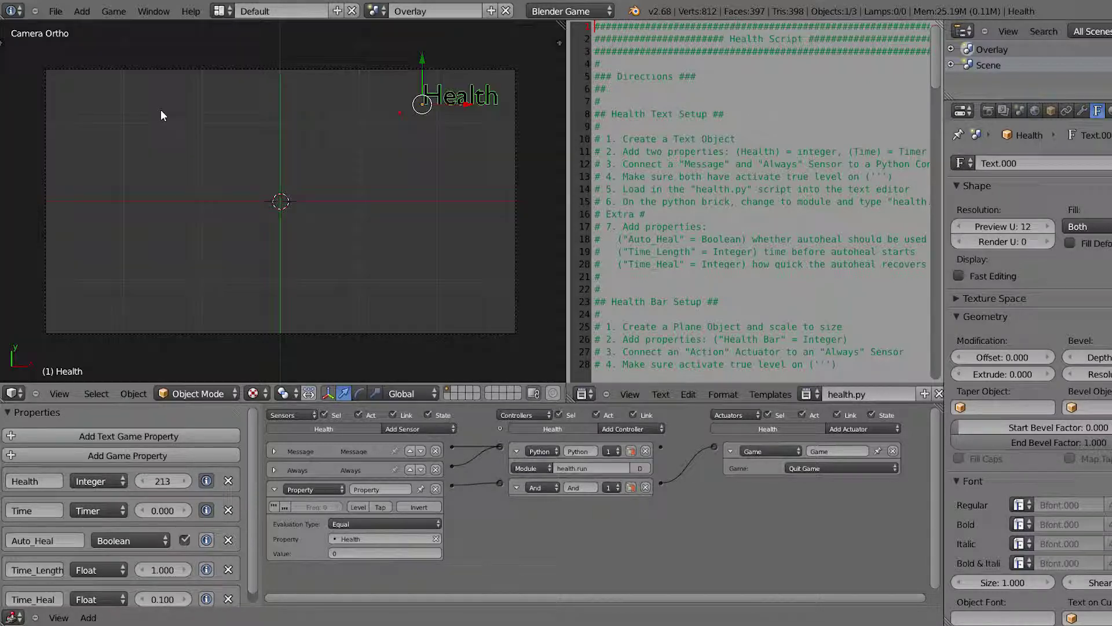
Step: Select the Health Bar and show its keyframes in the Action Editor in place of the health.py script
{"action": "right_click", "coordinate": [446, 113]}
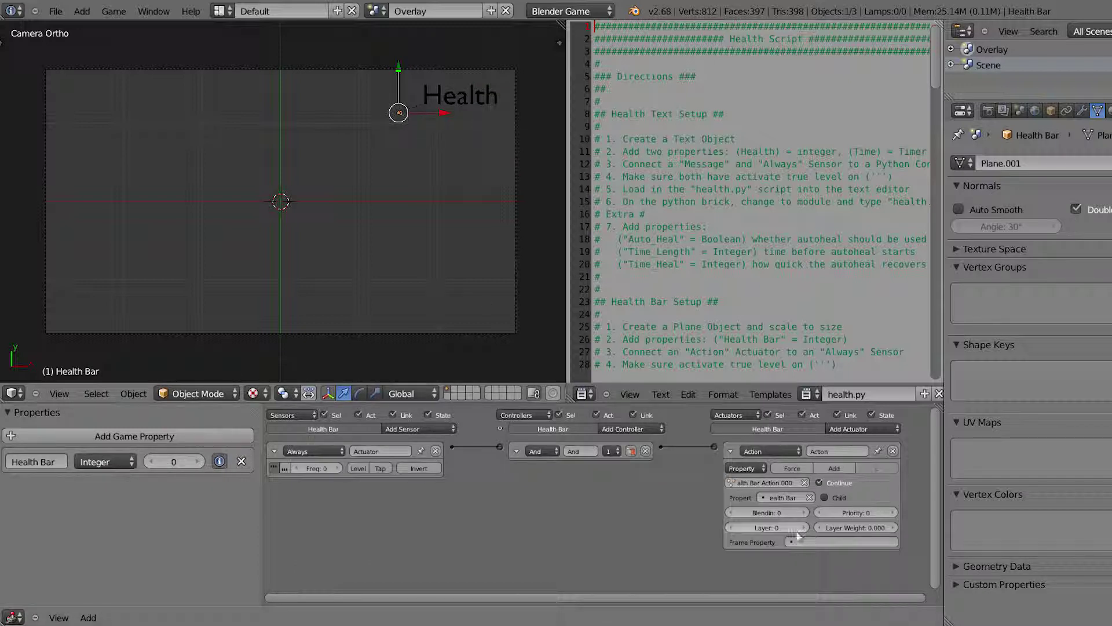
{"action": "left_click", "coordinate": [586, 393]}
{"action": "left_click", "coordinate": [598, 321]}
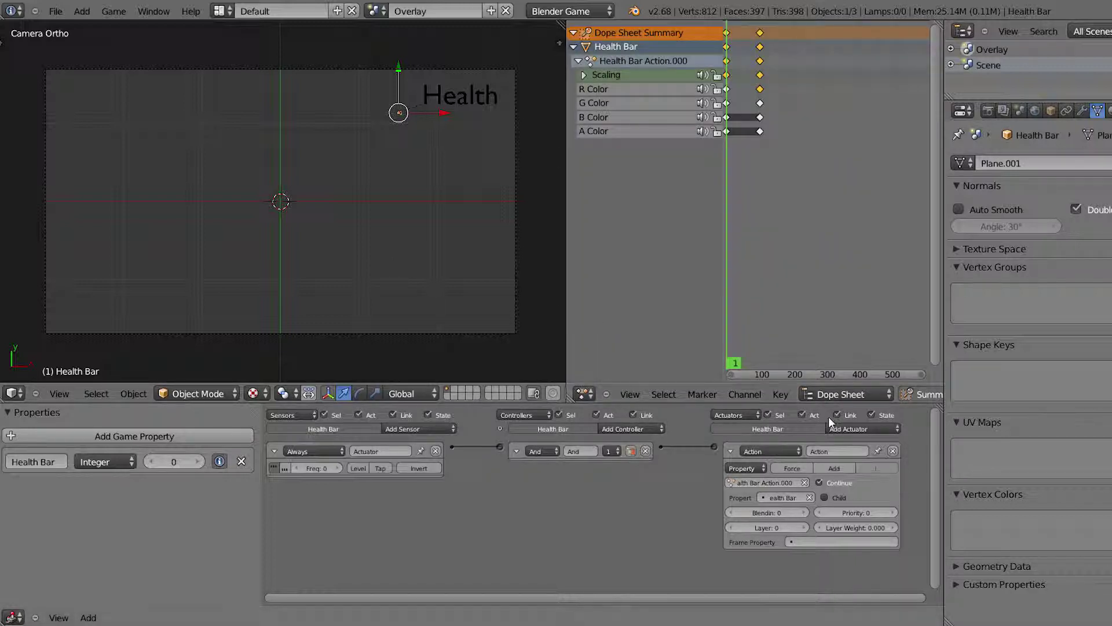
{"action": "left_click", "coordinate": [845, 394]}
{"action": "left_click", "coordinate": [841, 362]}
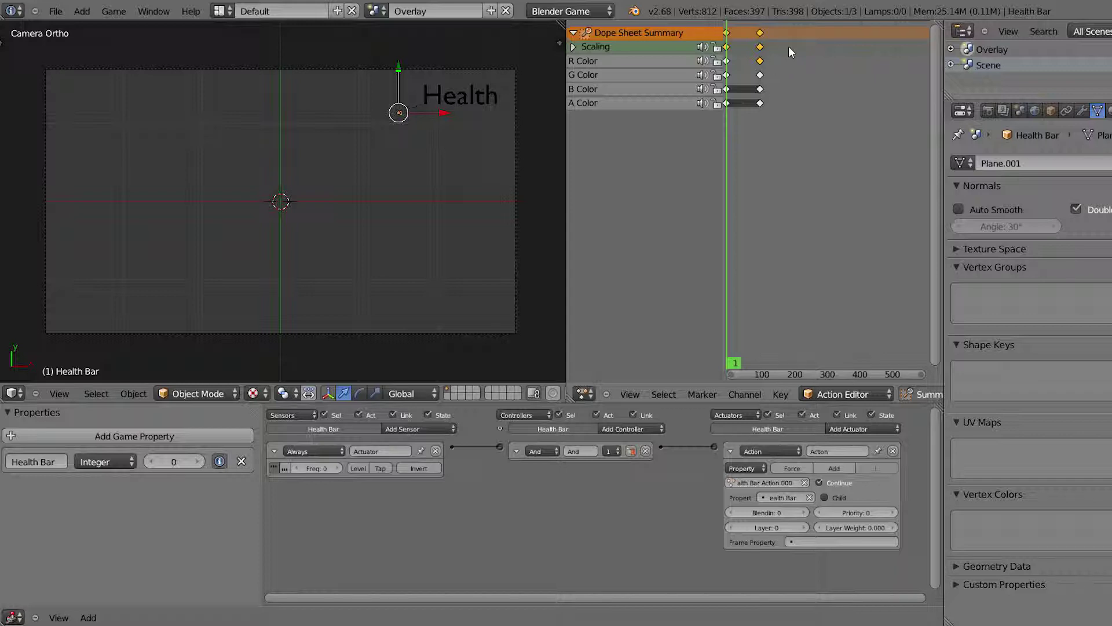
Step: Move all the end keyframes of the Health Bar's action to about frame 211
{"action": "key", "text": "b"}
{"action": "left_click_drag", "start_coordinate": [790, 26], "coordinate": [748, 130]}
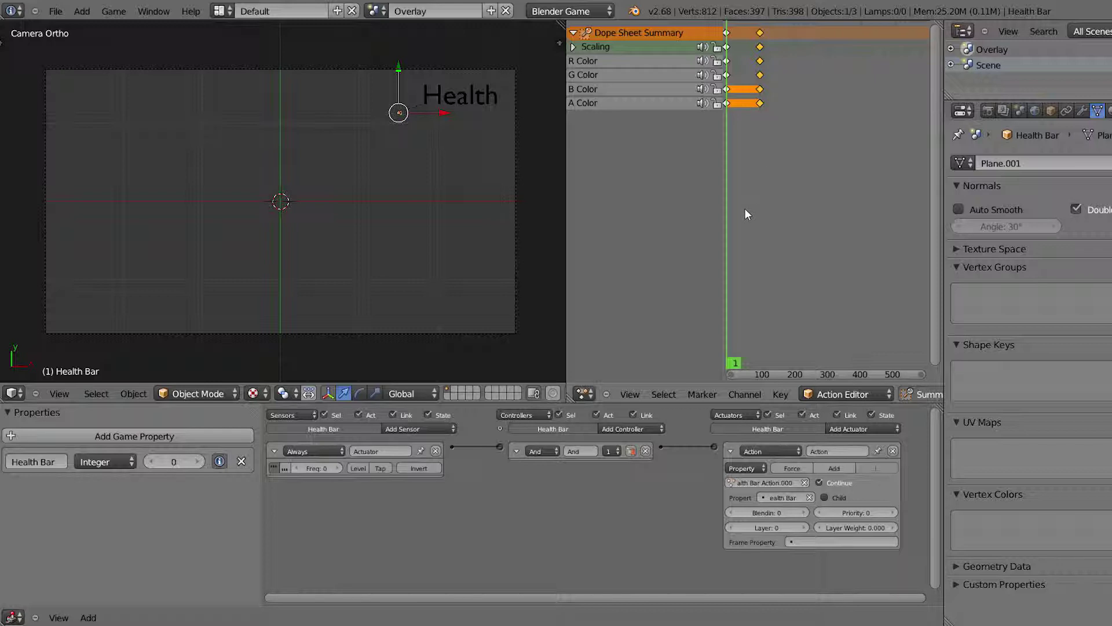
{"action": "key", "text": "g"}
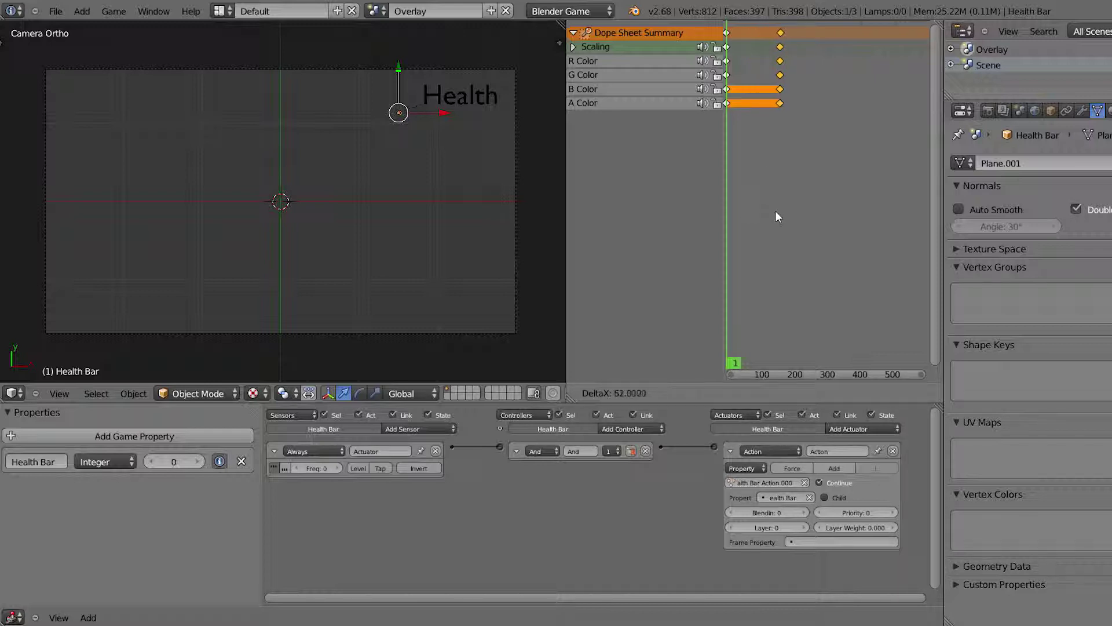
{"action": "left_click", "coordinate": [823, 122]}
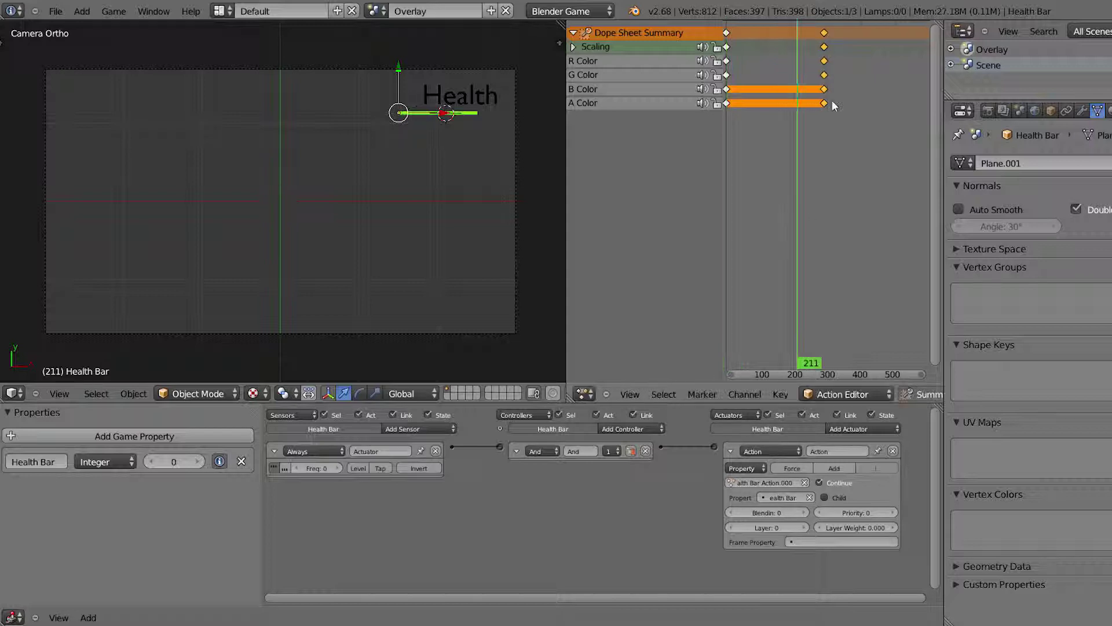
{"action": "key", "text": "g"}
{"action": "left_click", "coordinate": [801, 105]}
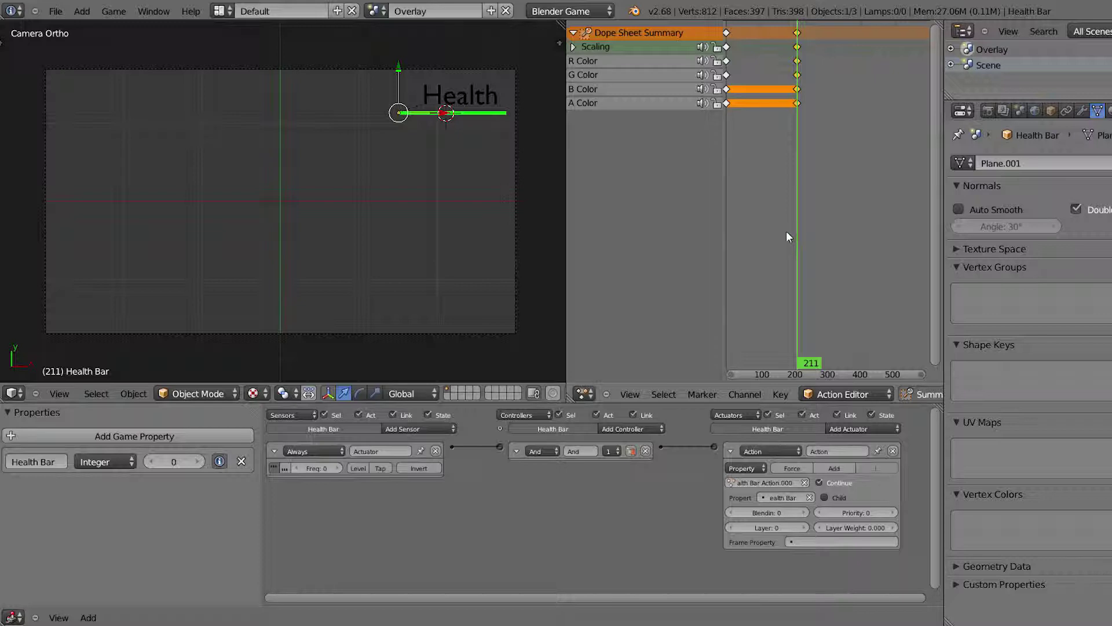
Step: Switch to the main Scene and run the game to test how the health bar follows repeated health changes, then stop it
{"action": "left_click", "coordinate": [377, 11]}
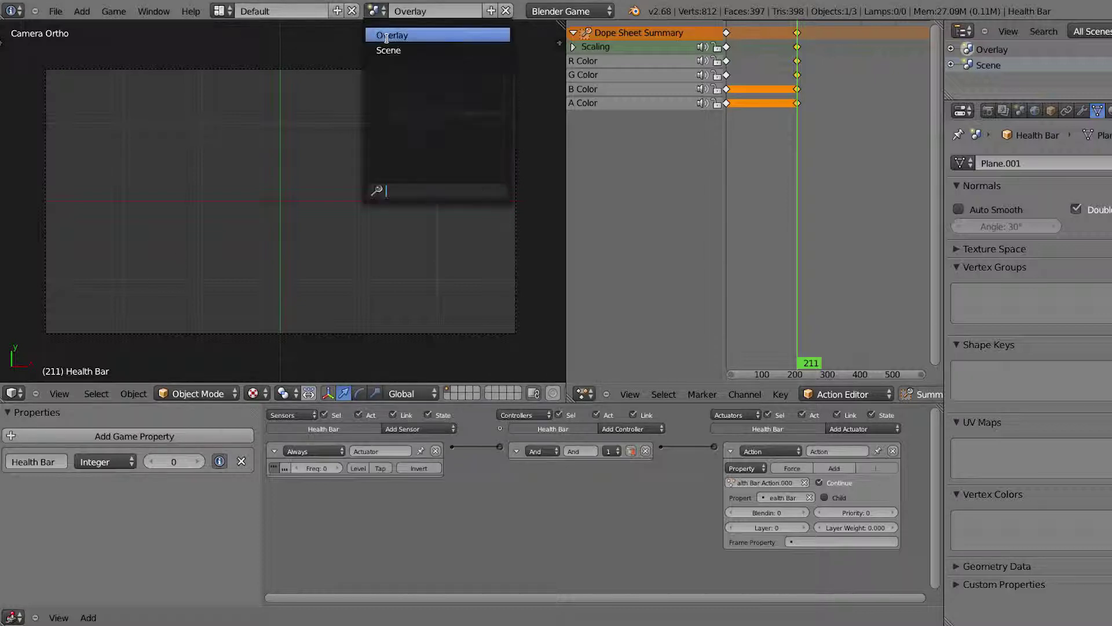
{"action": "left_click", "coordinate": [396, 50]}
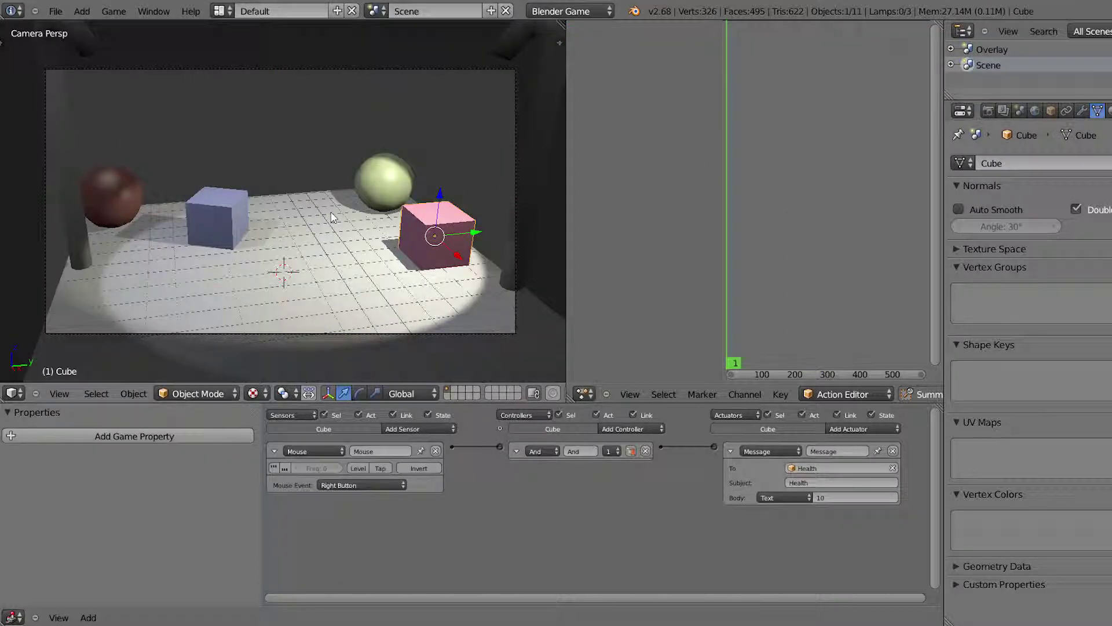
{"action": "key", "text": "p"}
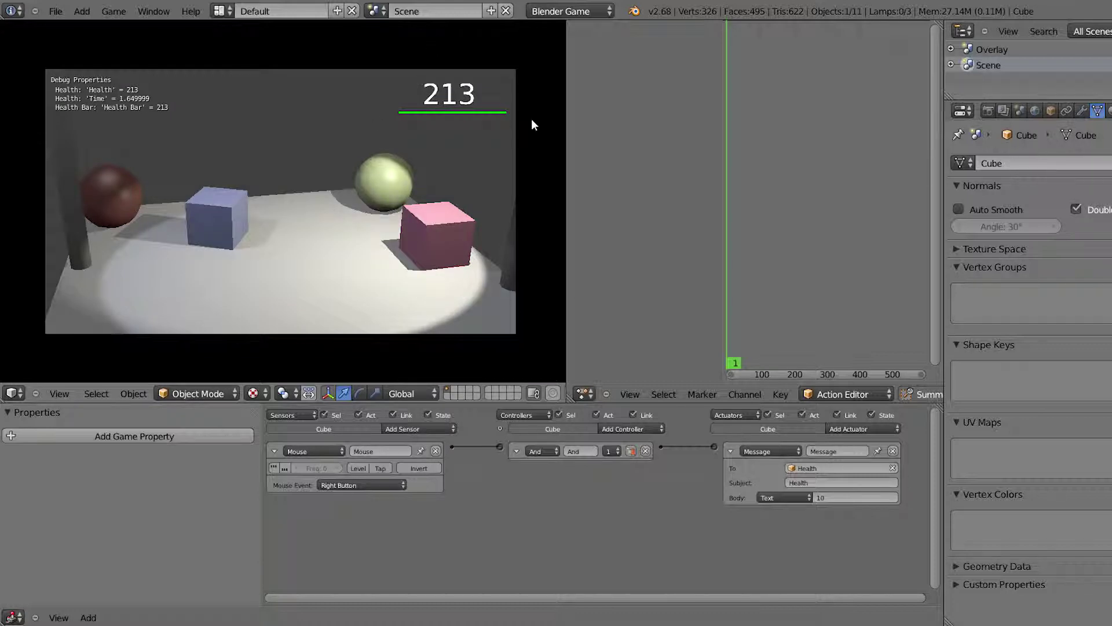
{"action": "right_click", "coordinate": [296, 190]}
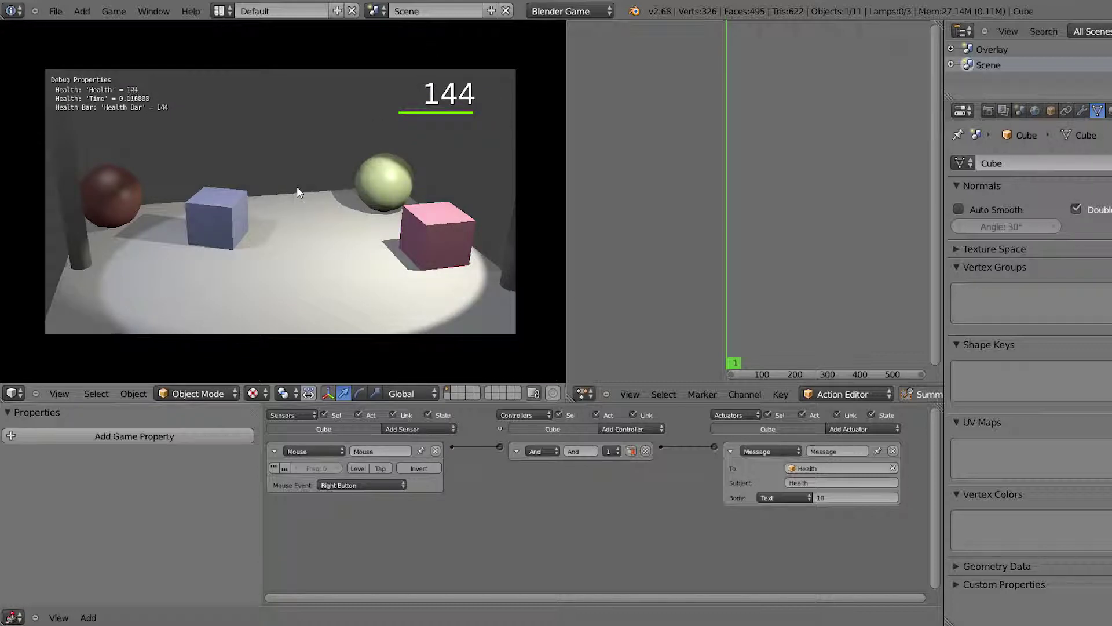
{"action": "right_click", "coordinate": [299, 187]}
{"action": "right_click", "coordinate": [300, 188]}
{"action": "right_click", "coordinate": [305, 189]}
{"action": "right_click", "coordinate": [306, 189]}
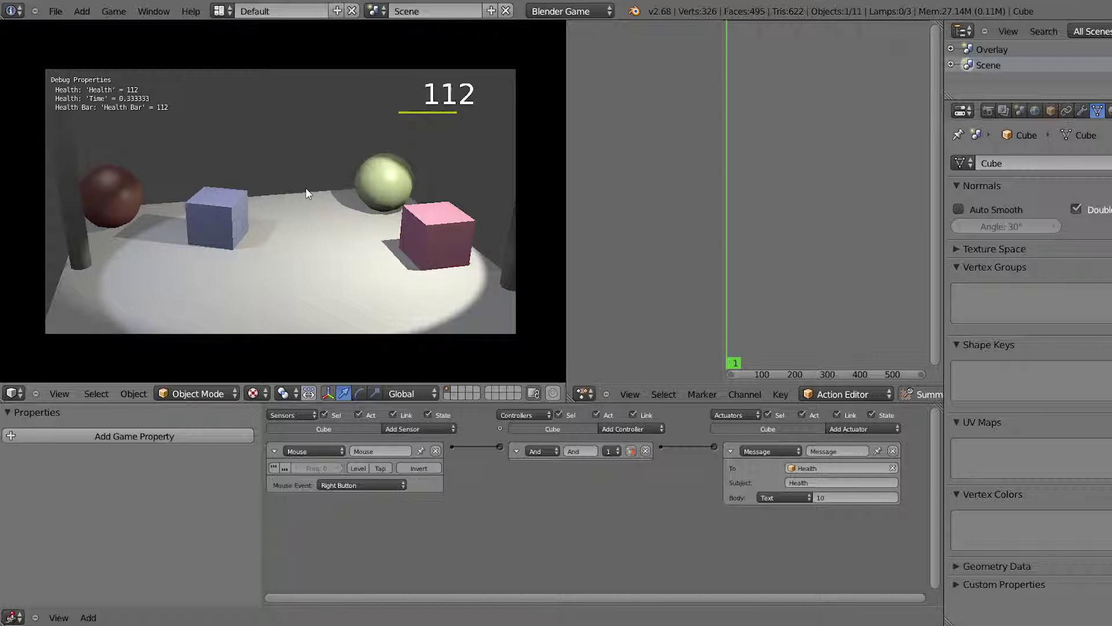
{"action": "right_click", "coordinate": [307, 189]}
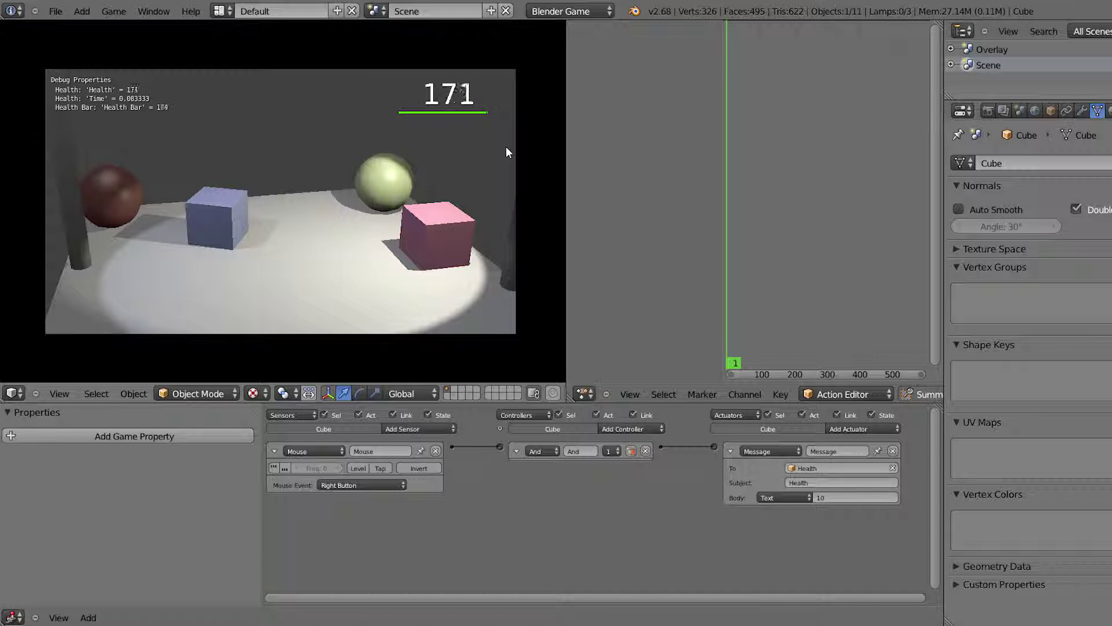
{"action": "key", "text": "Escape"}
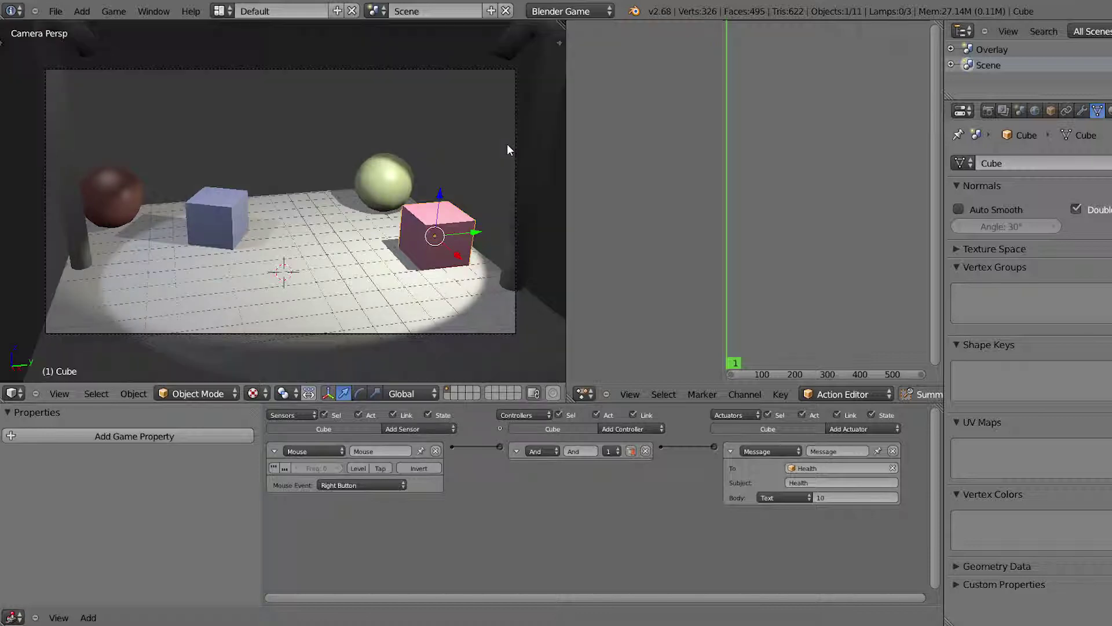